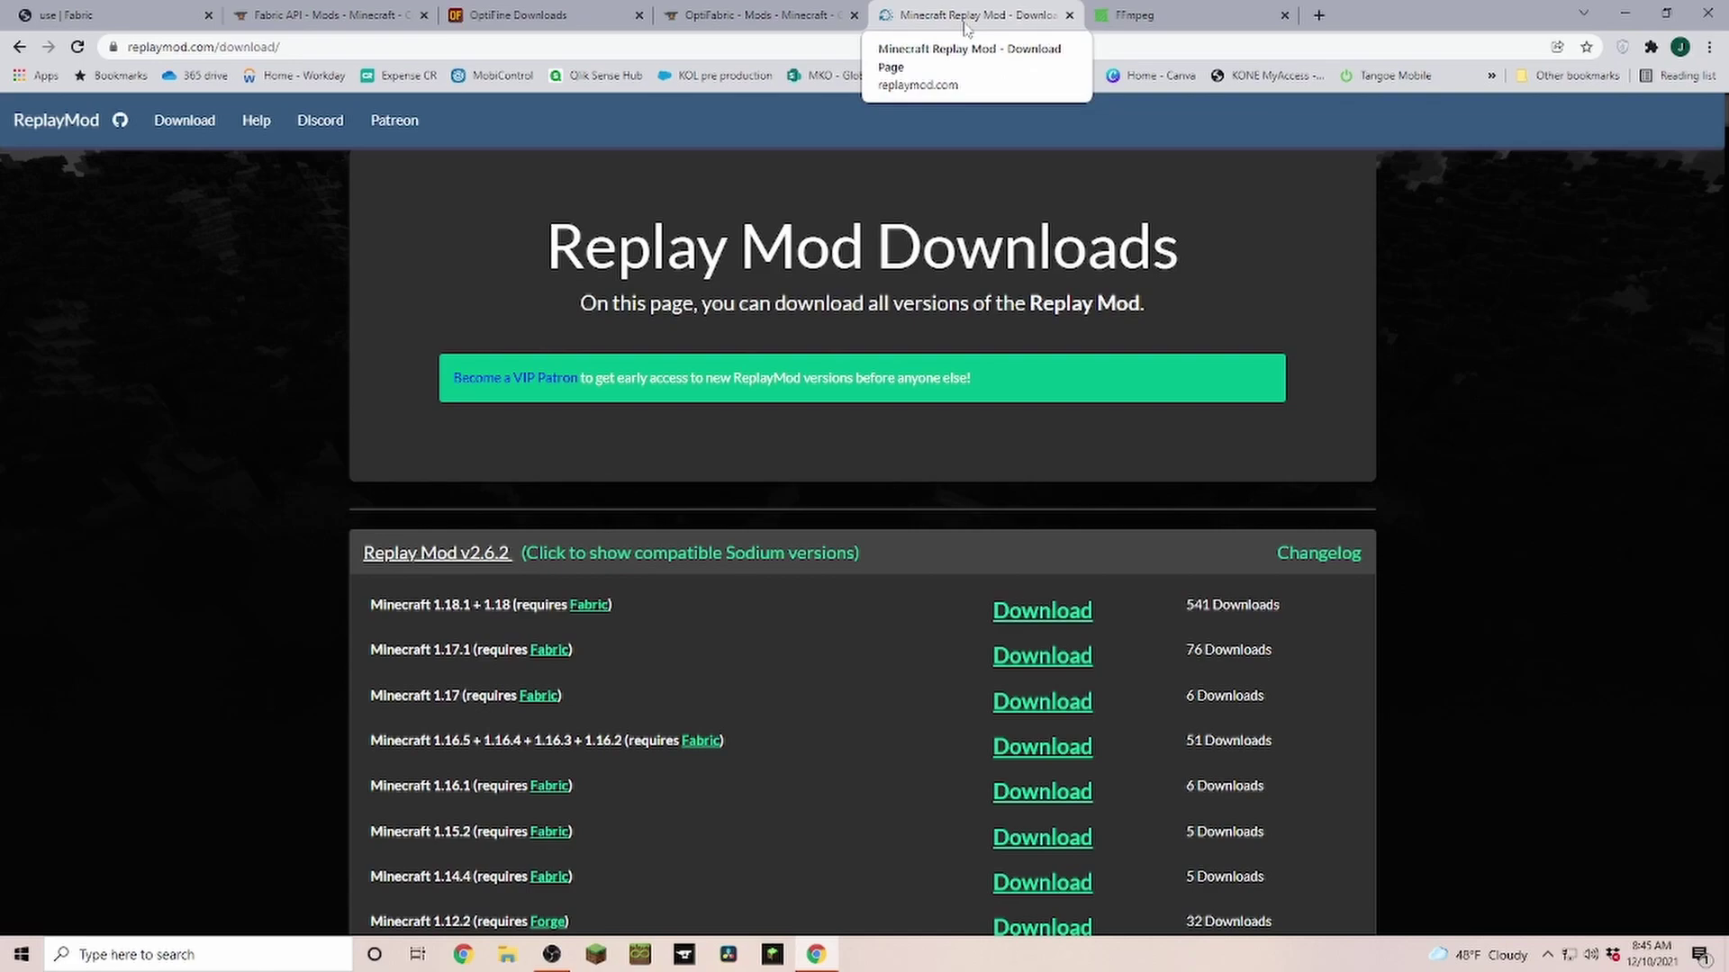
# - Download the Fabric universal JAR installer 0.10.2 and the 1.18 release of Fabric API 0.43.1 from CurseForge
pyautogui.click(96, 15)
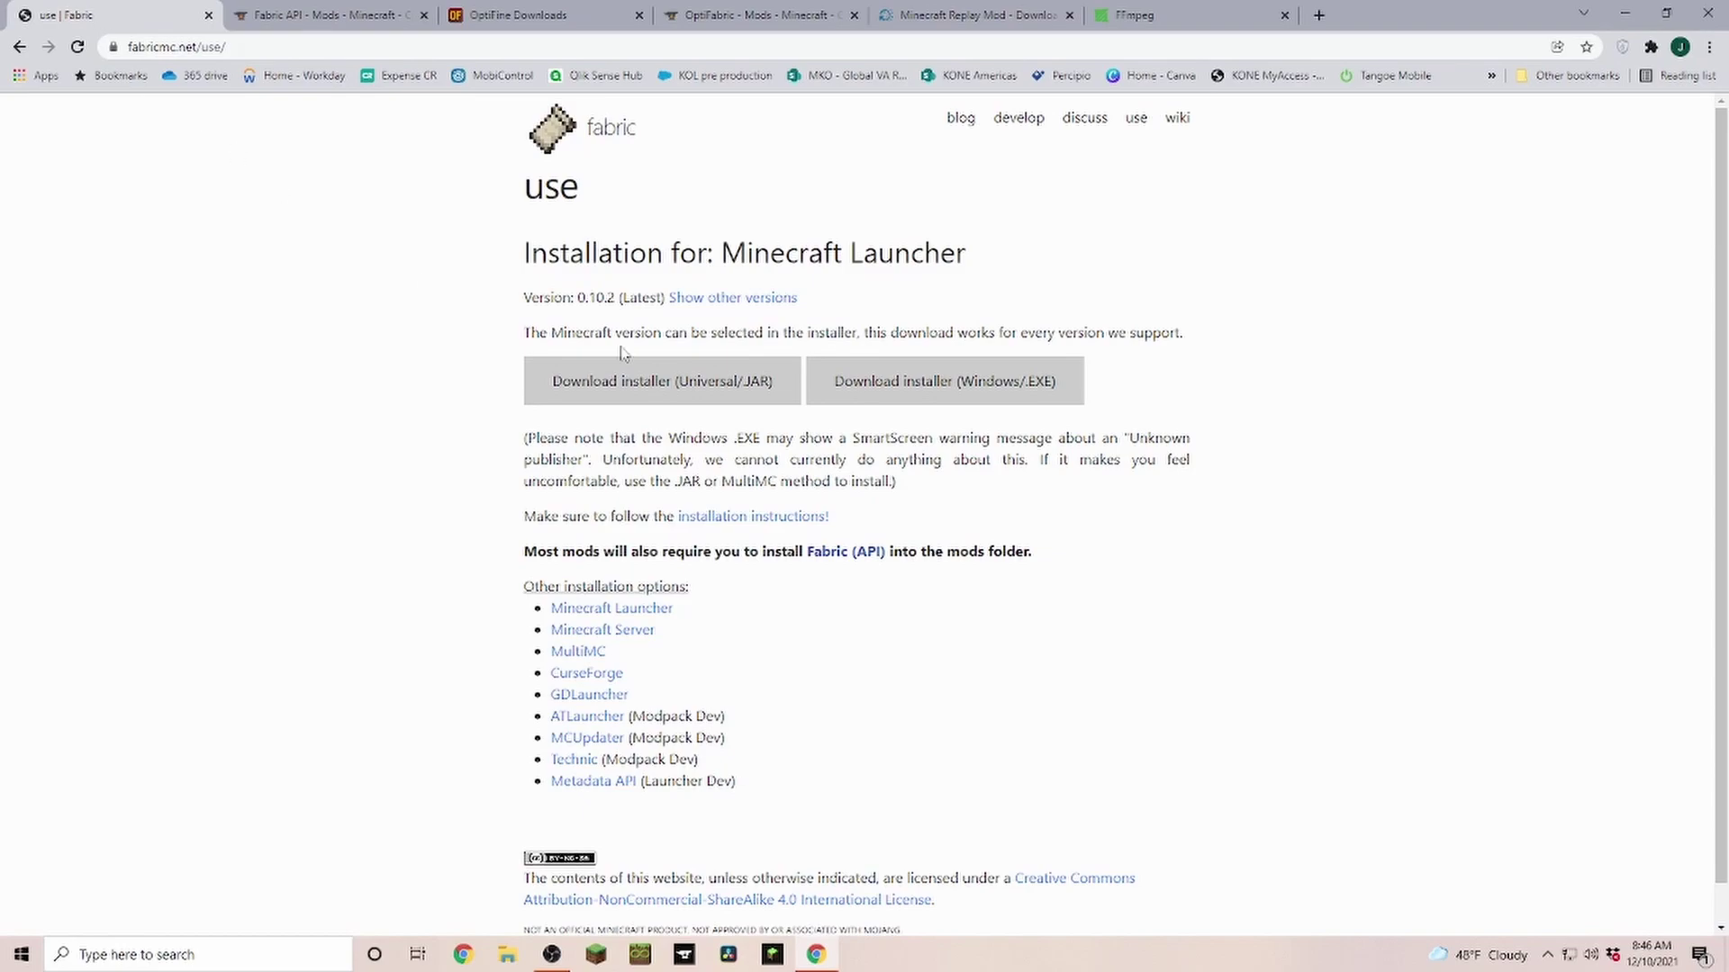
pyautogui.click(635, 386)
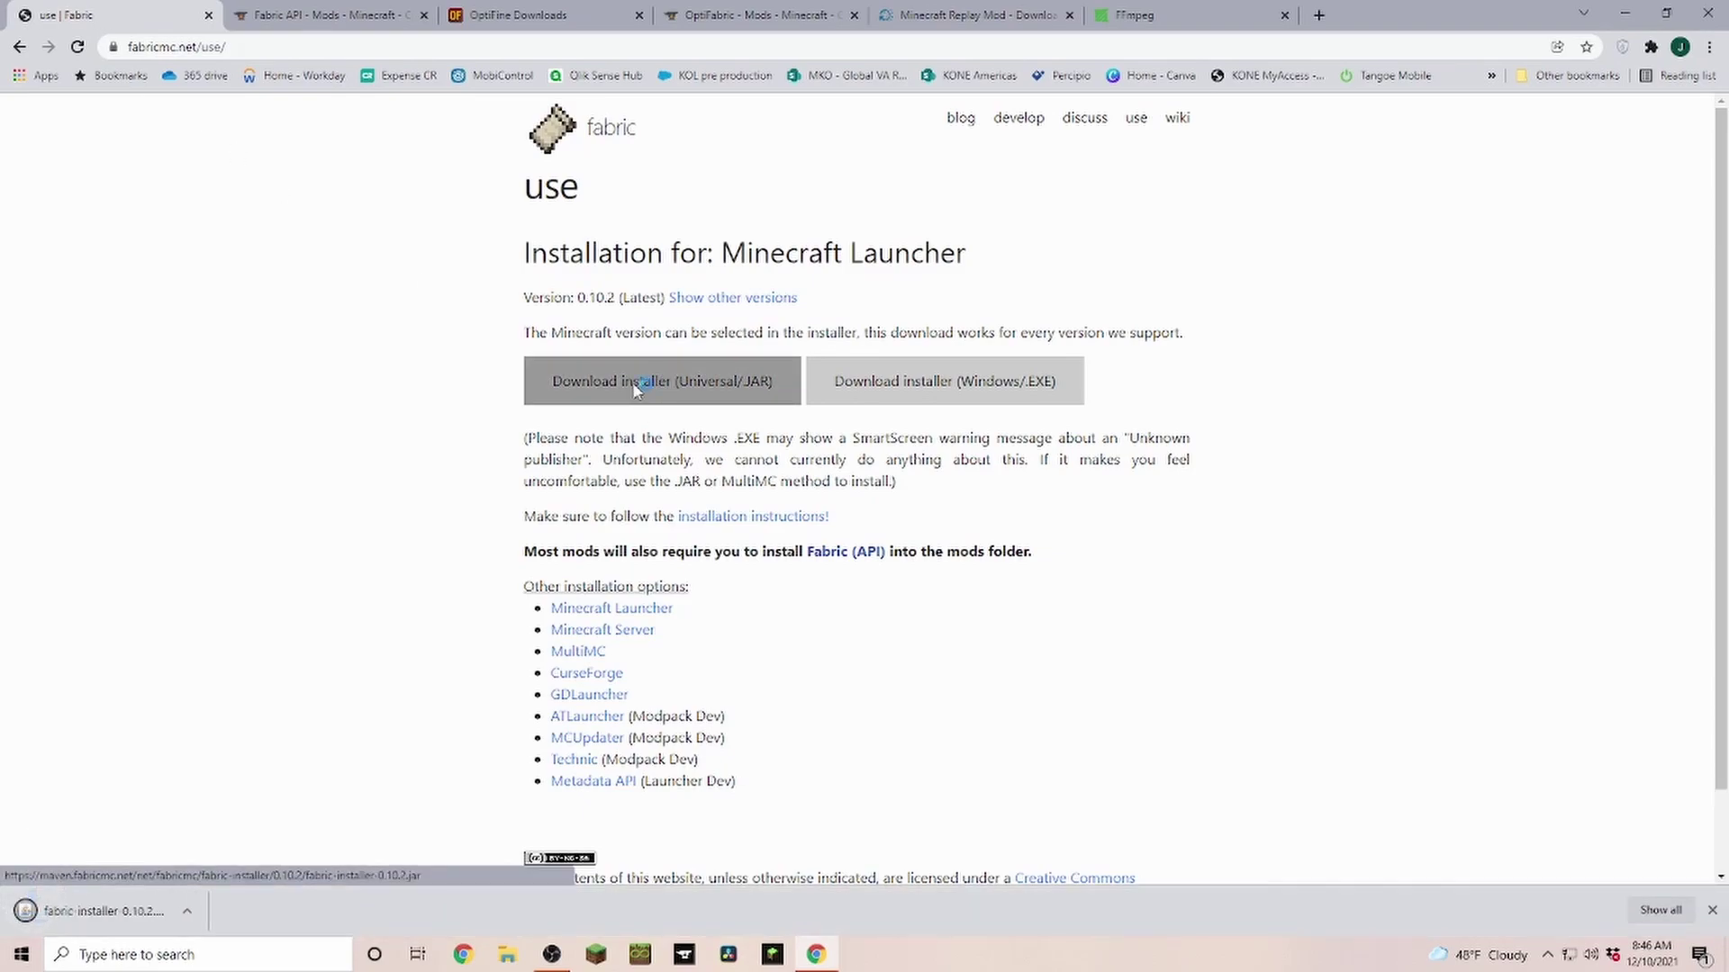
pyautogui.click(326, 18)
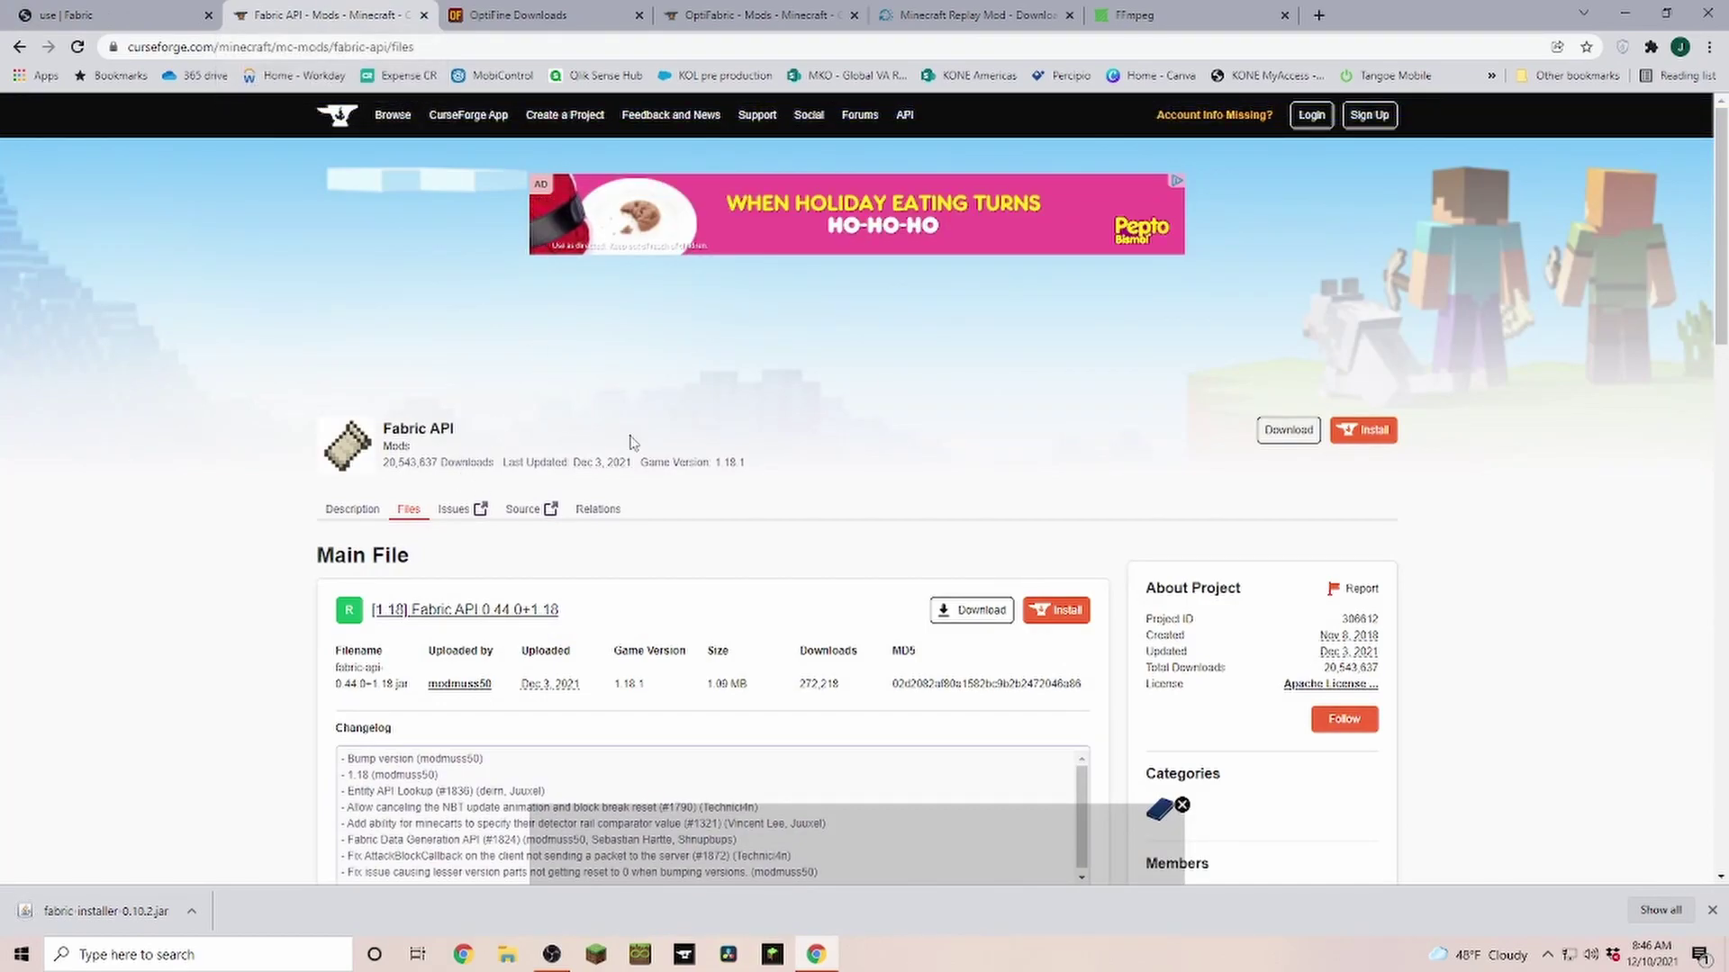
pyautogui.scroll(-5, 831, 495)
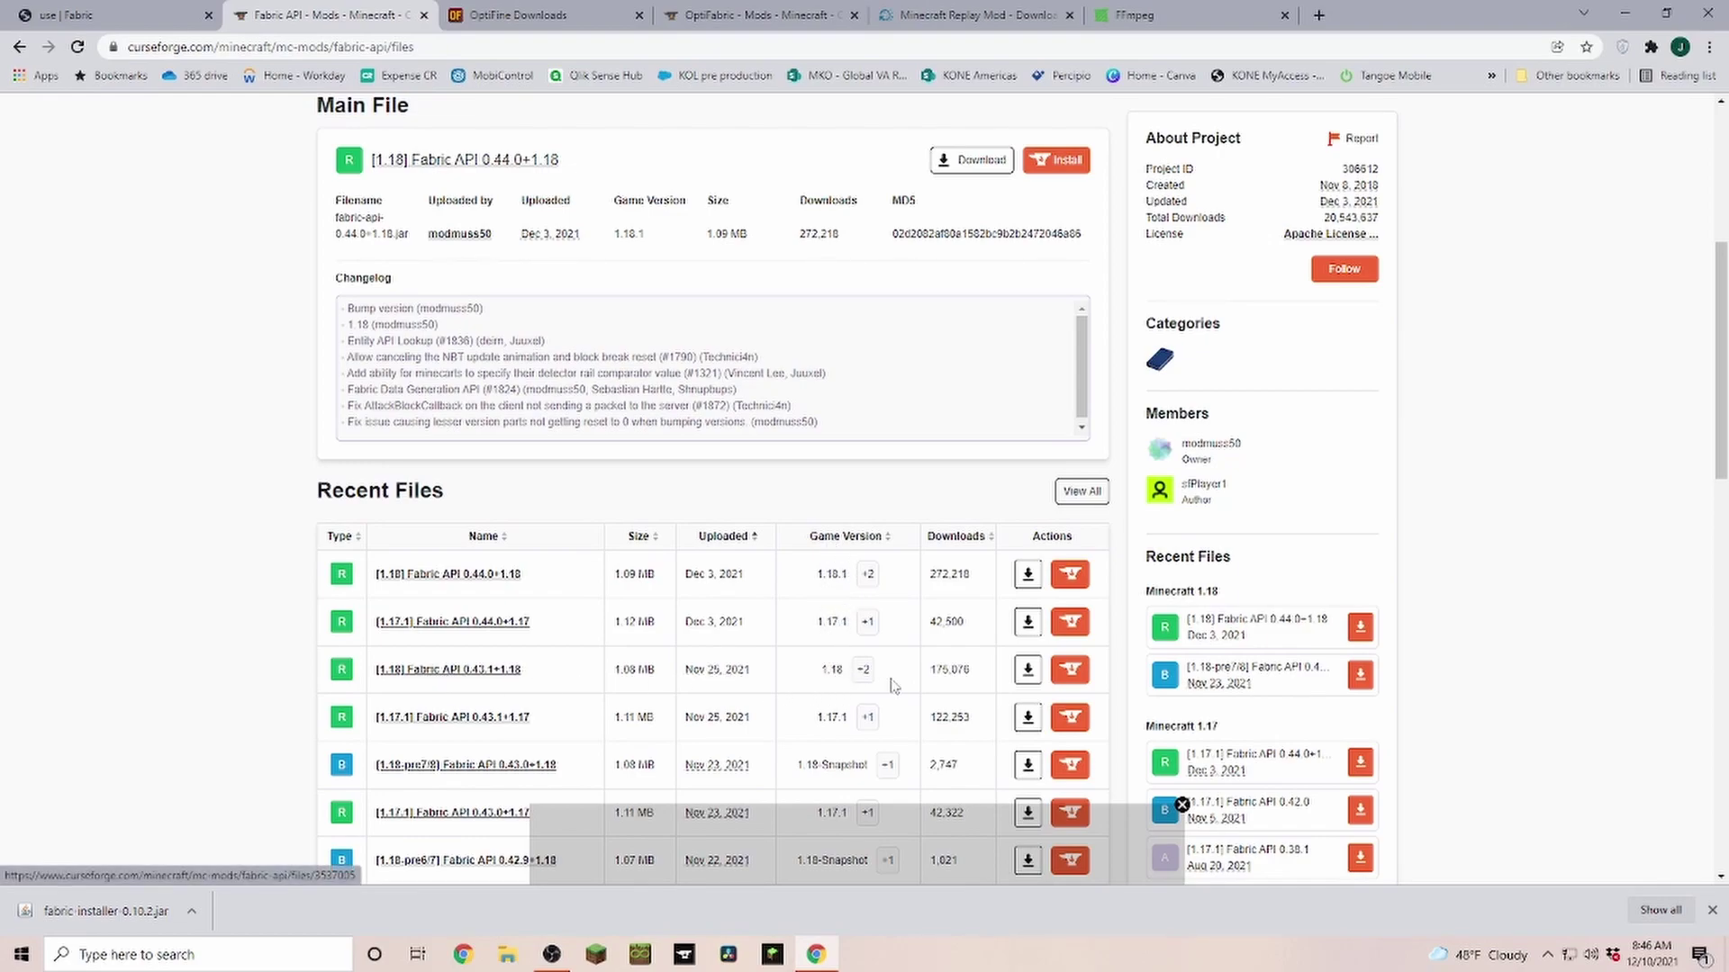
pyautogui.click(1028, 671)
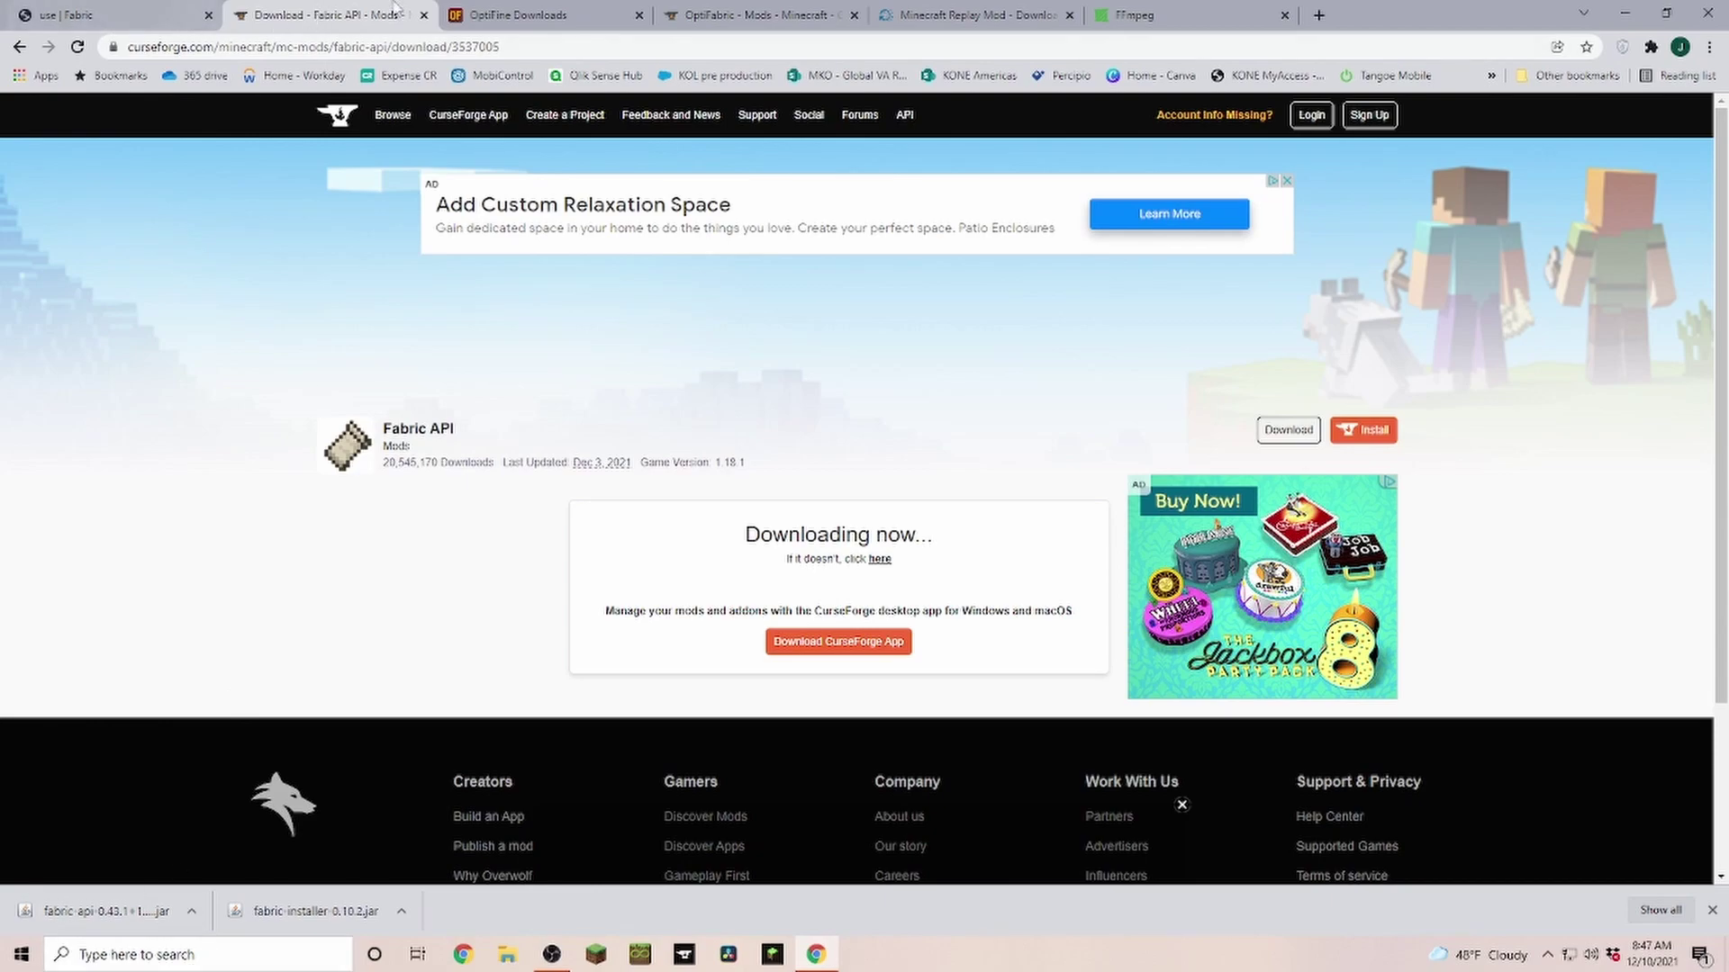
# - Download OptiFine HD U H3 for Minecraft 1.18 from the OptiFine site, using the mirror link
pyautogui.click(538, 16)
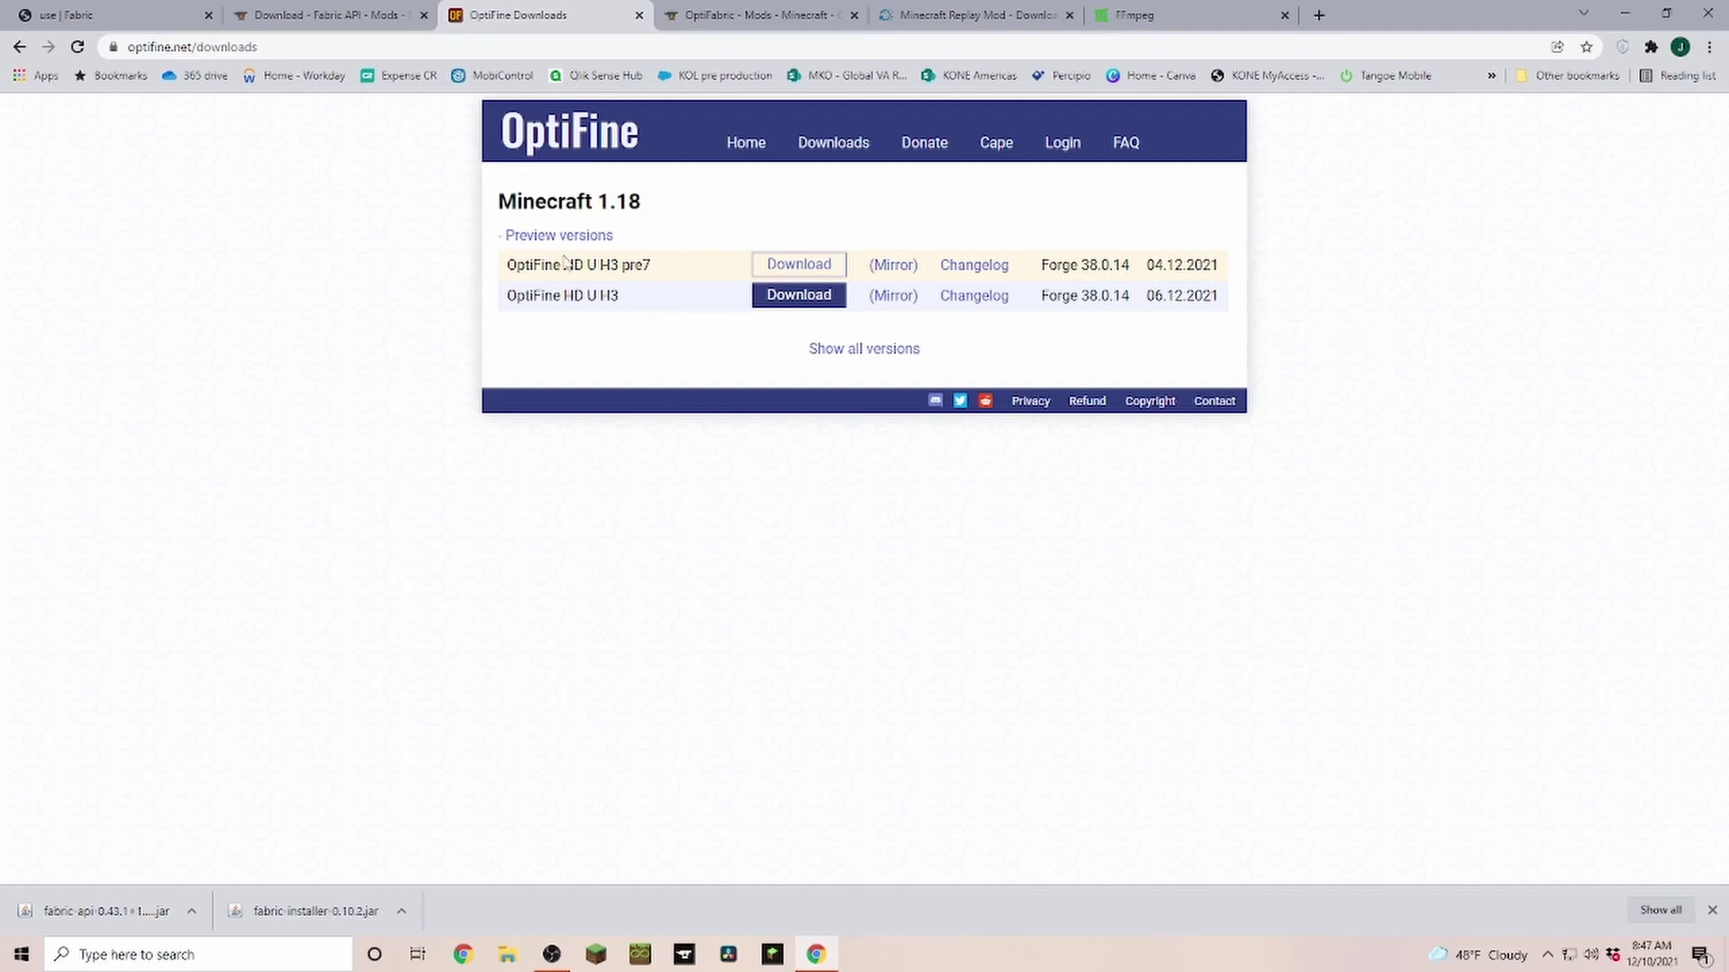
pyautogui.click(503, 237)
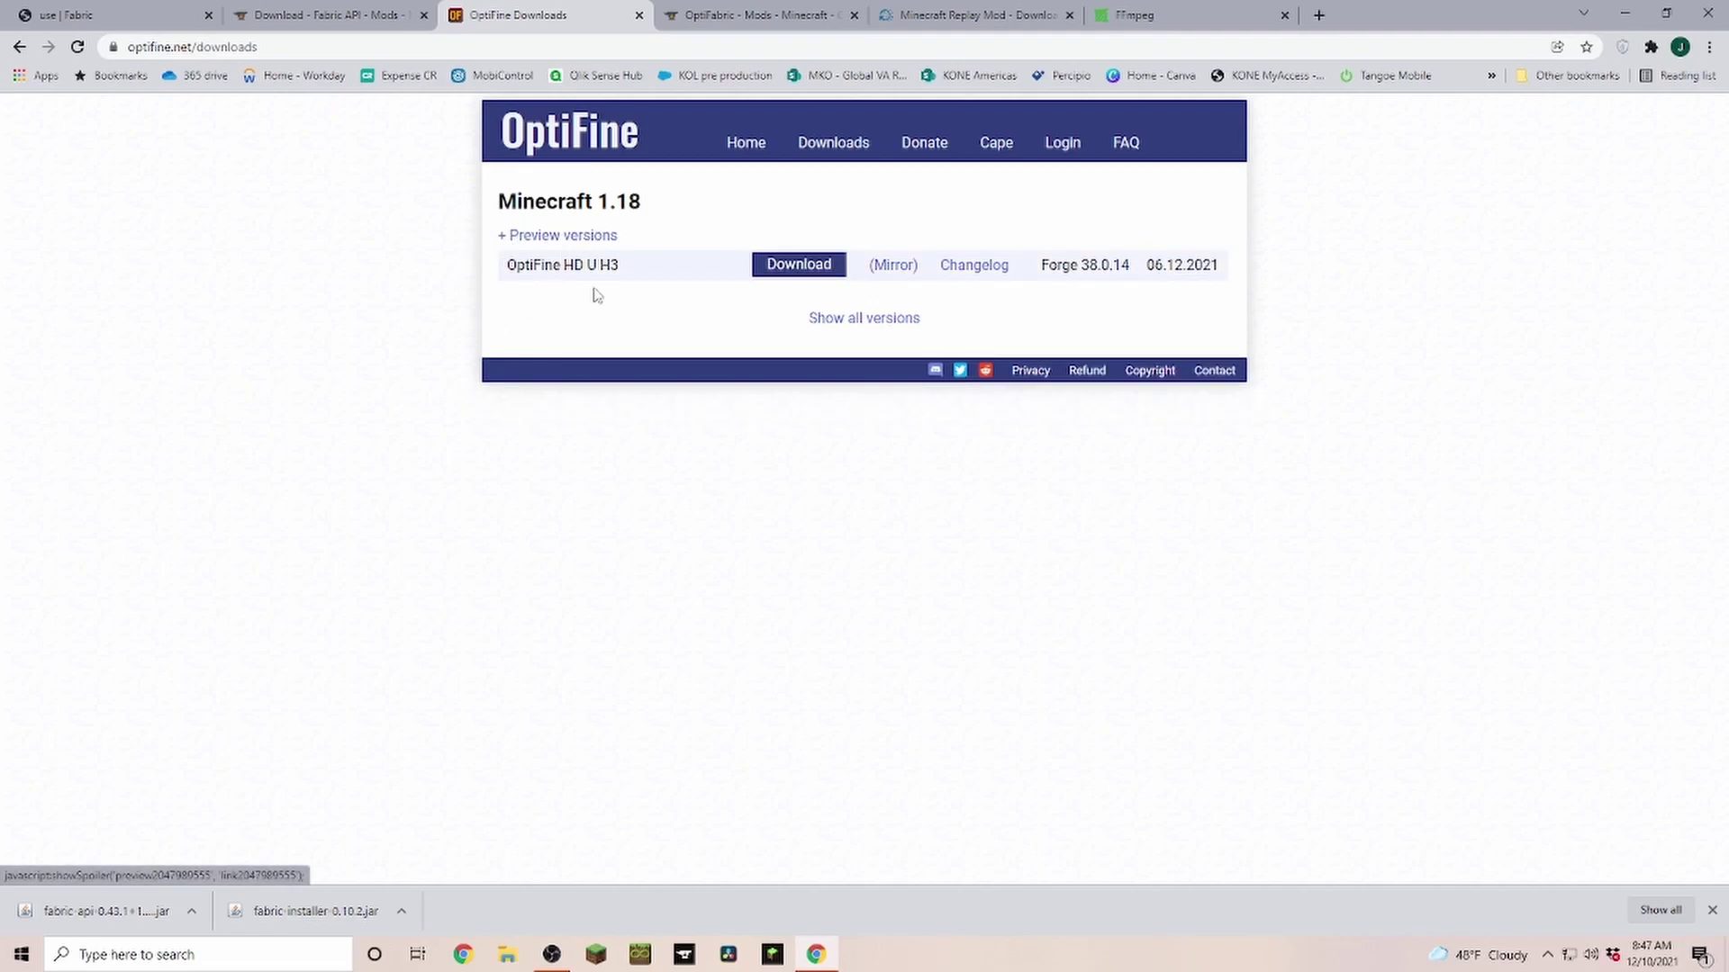
pyautogui.click(574, 237)
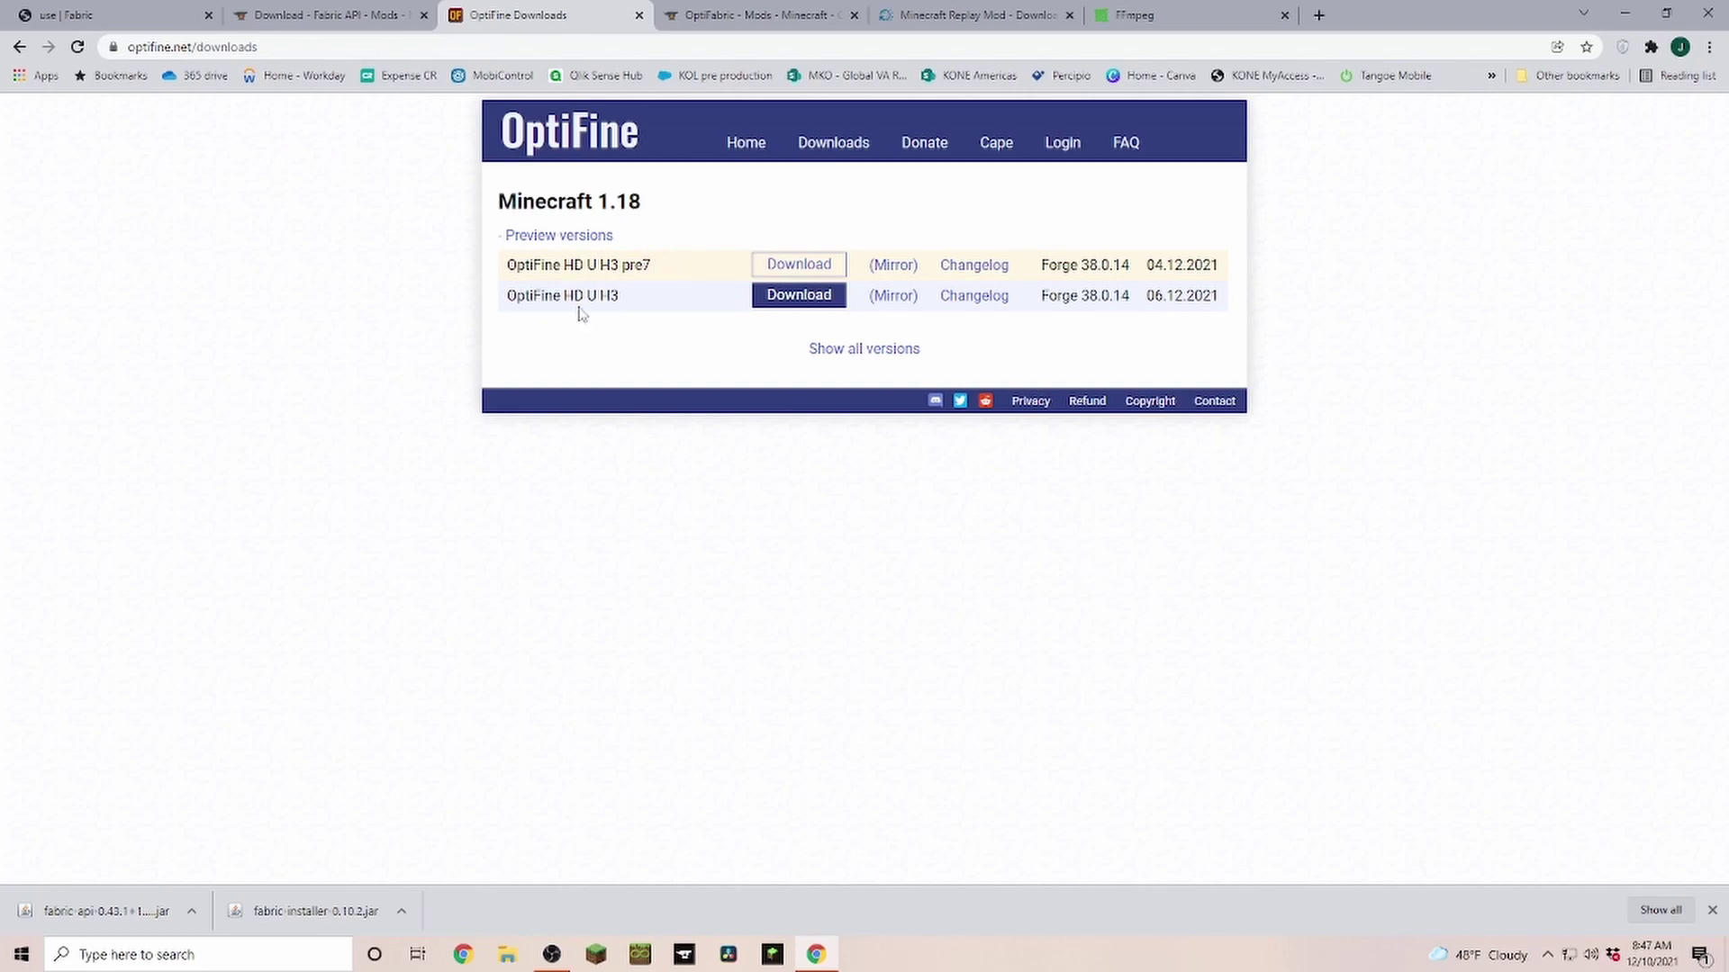
pyautogui.click(884, 302)
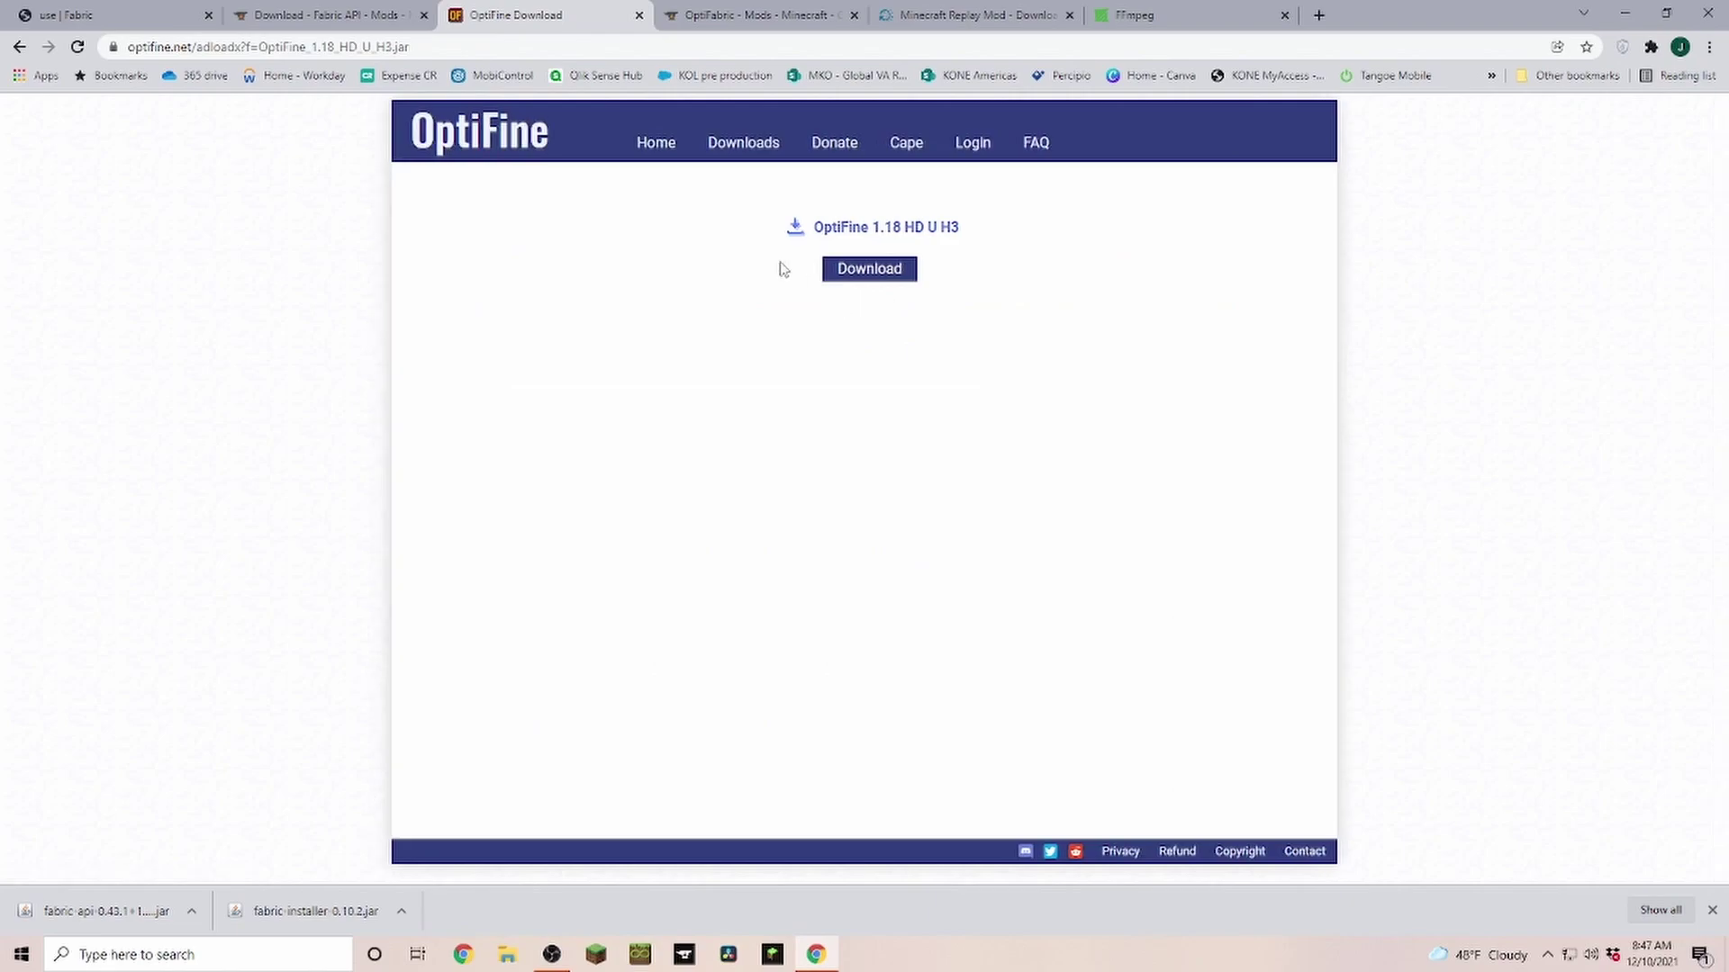
pyautogui.click(878, 270)
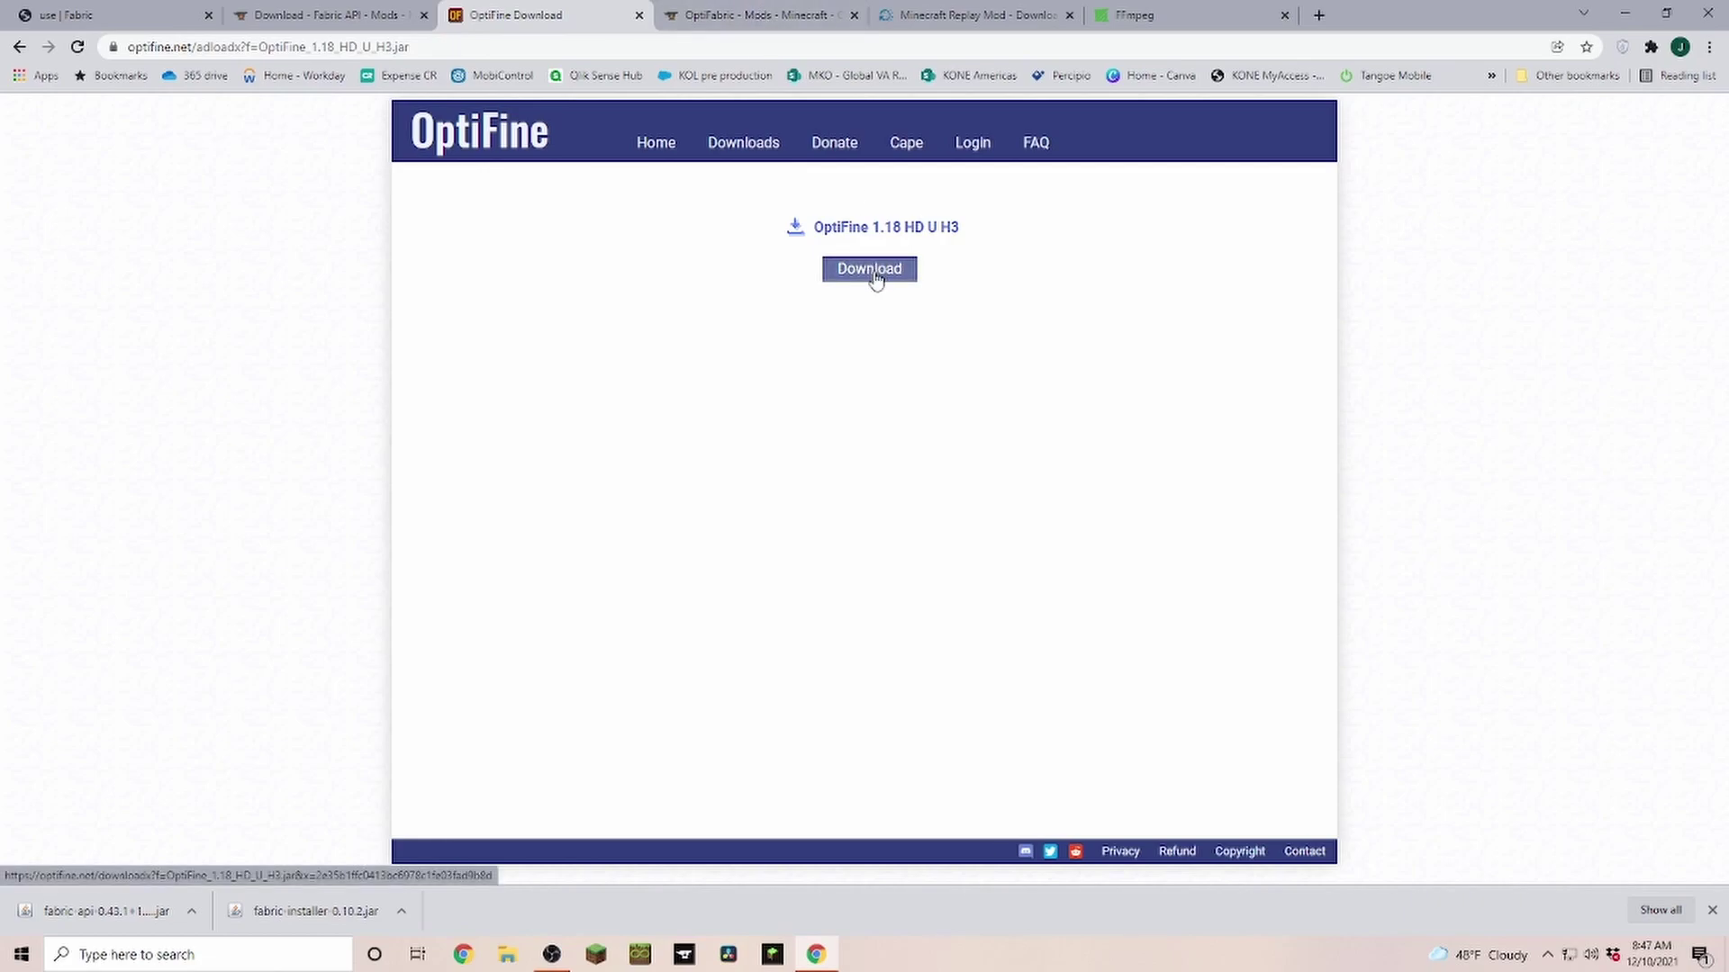
pyautogui.click(876, 275)
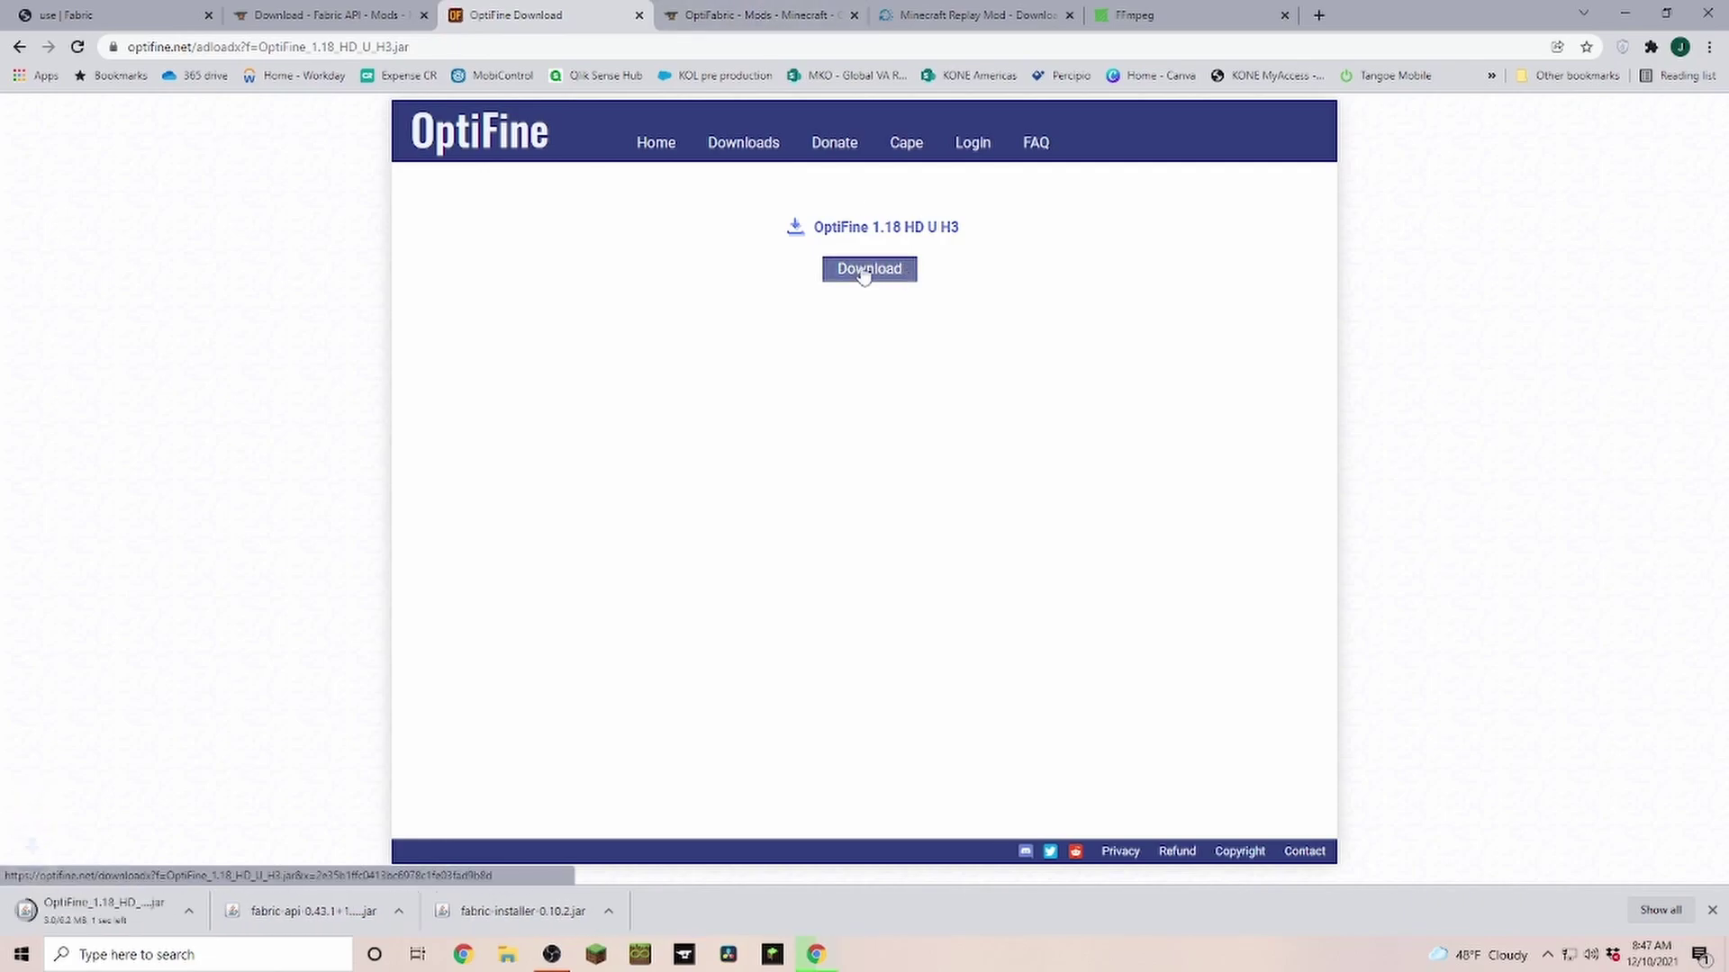
# - Download OptiFabric v1.12.7 from CurseForge and Replay Mod v2.6.2 for Minecraft 1.18.1 + 1.18
pyautogui.click(711, 16)
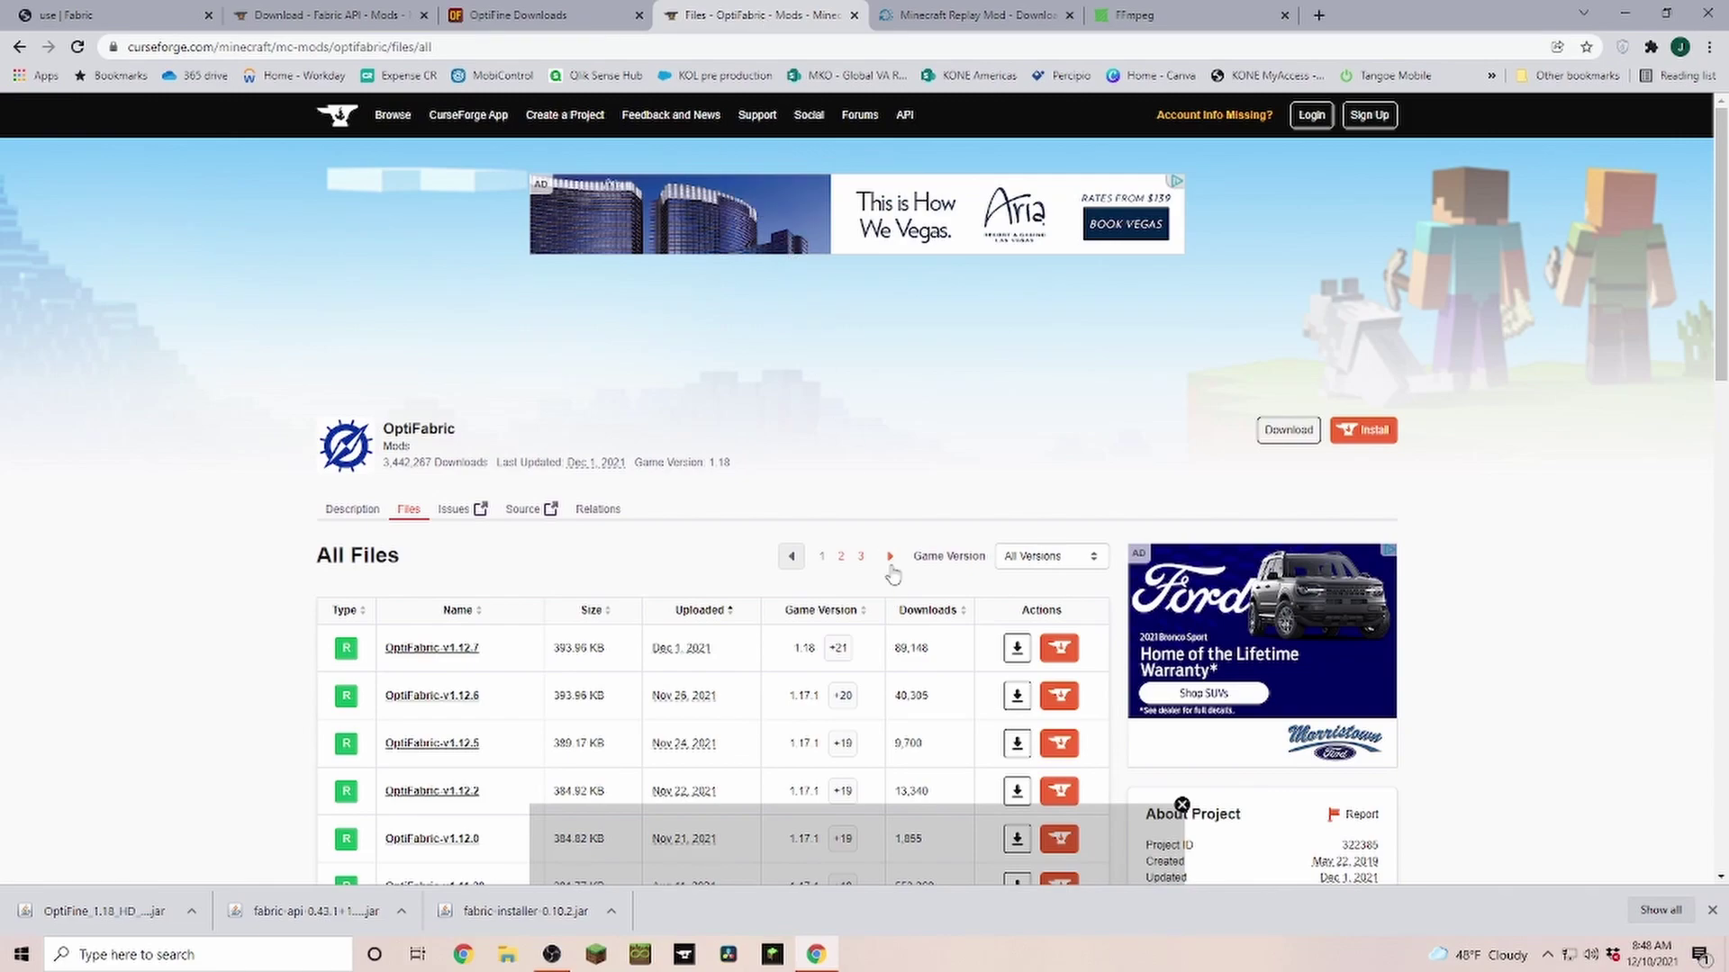
pyautogui.scroll(-1, 890, 573)
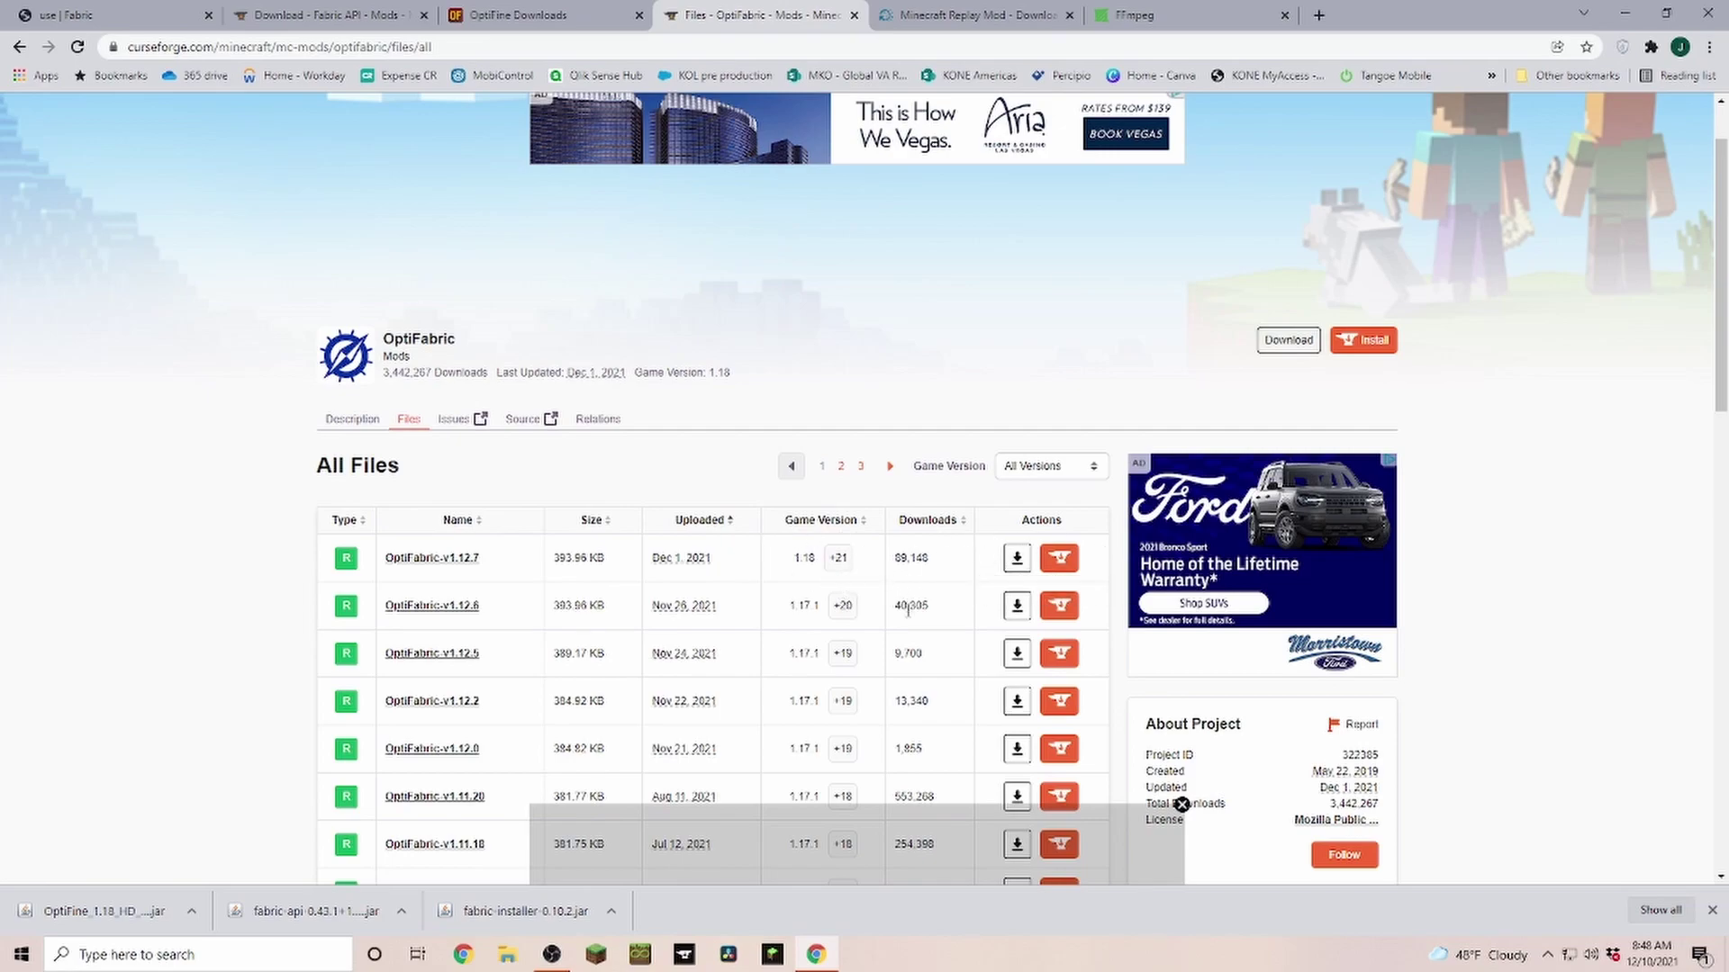
pyautogui.scroll(1, 900, 603)
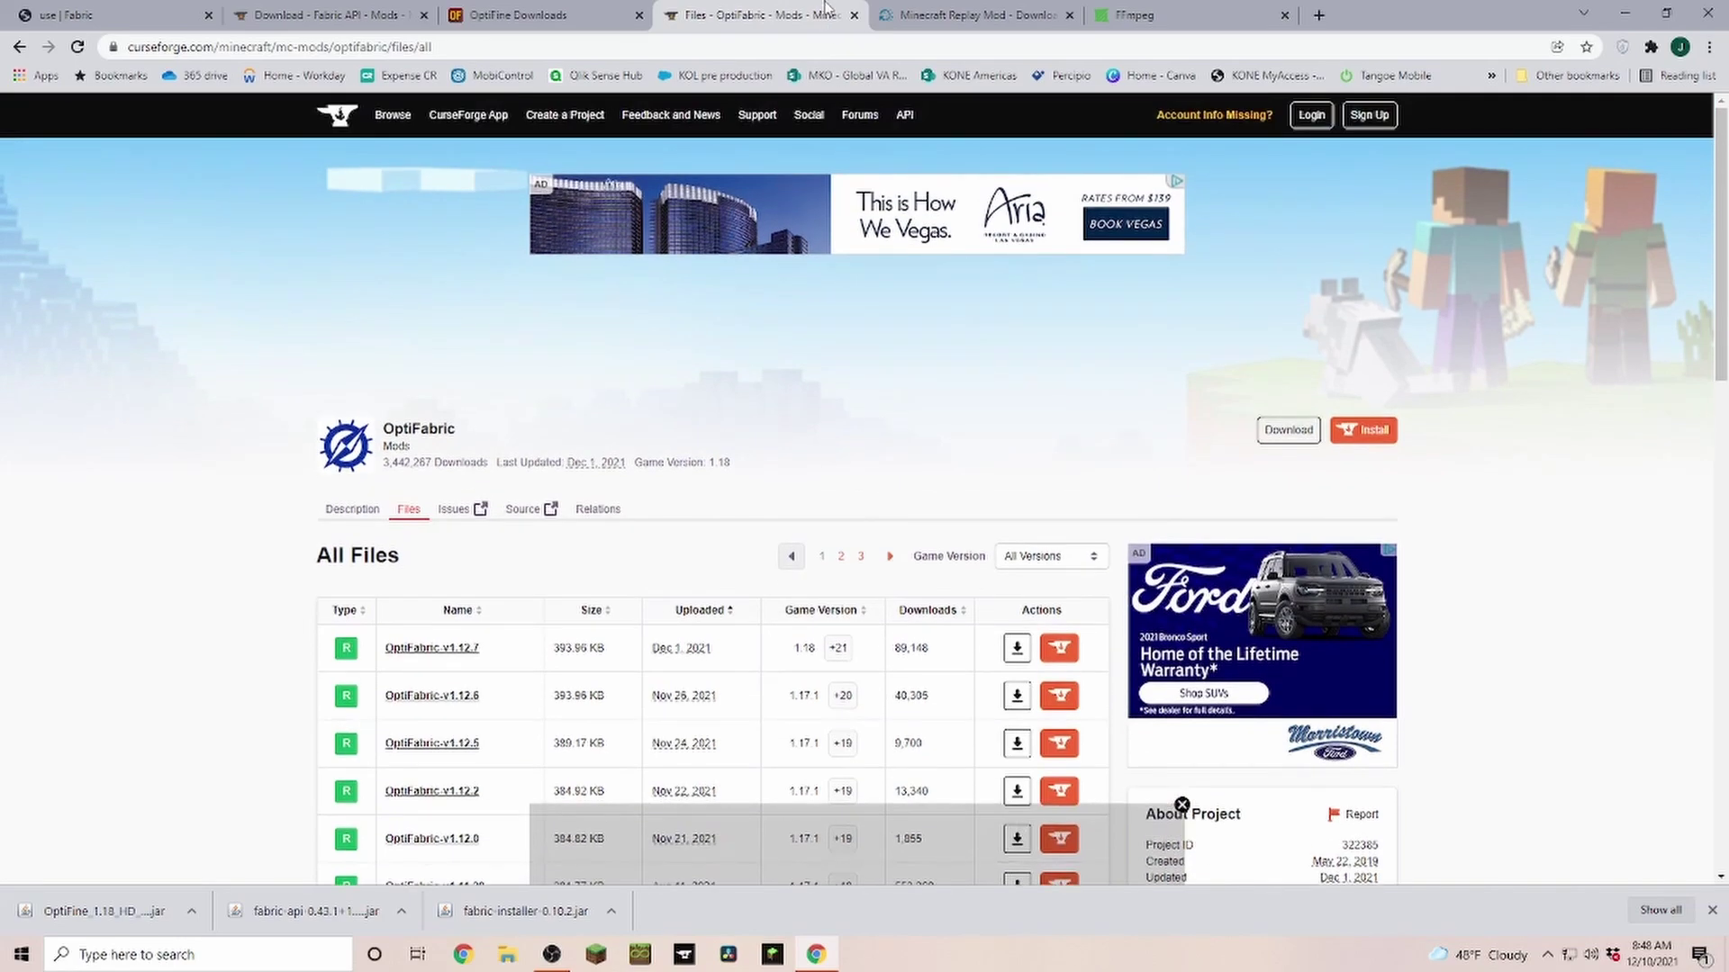
pyautogui.click(1017, 648)
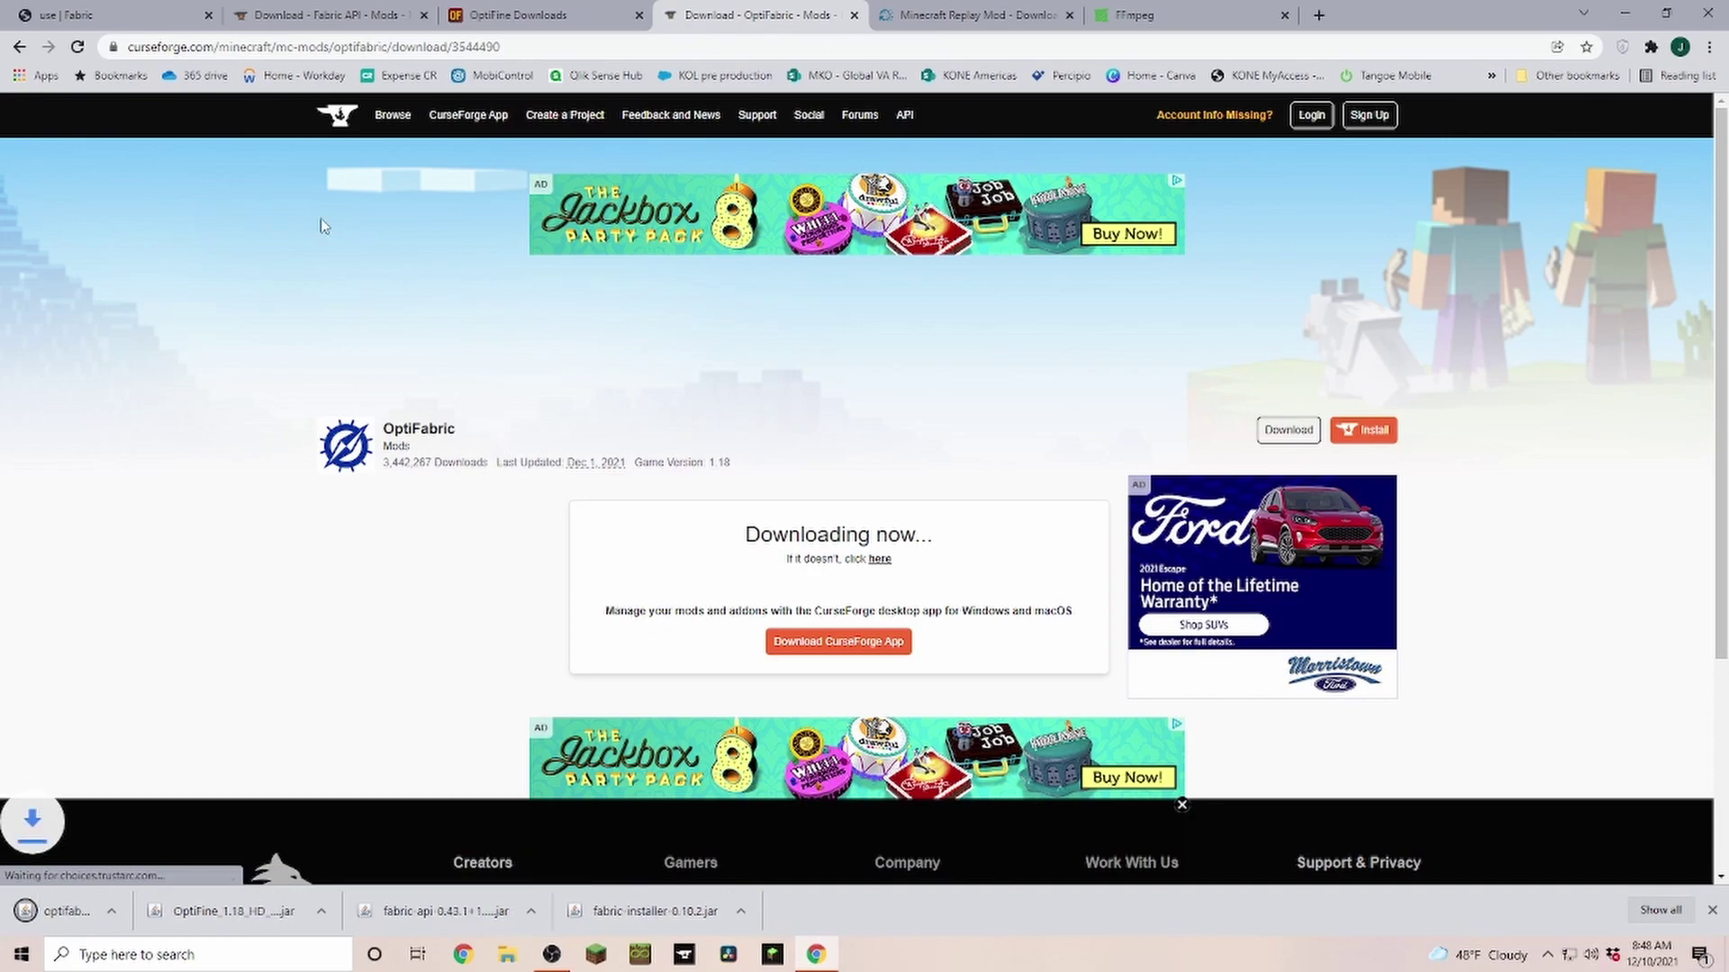
pyautogui.click(892, 16)
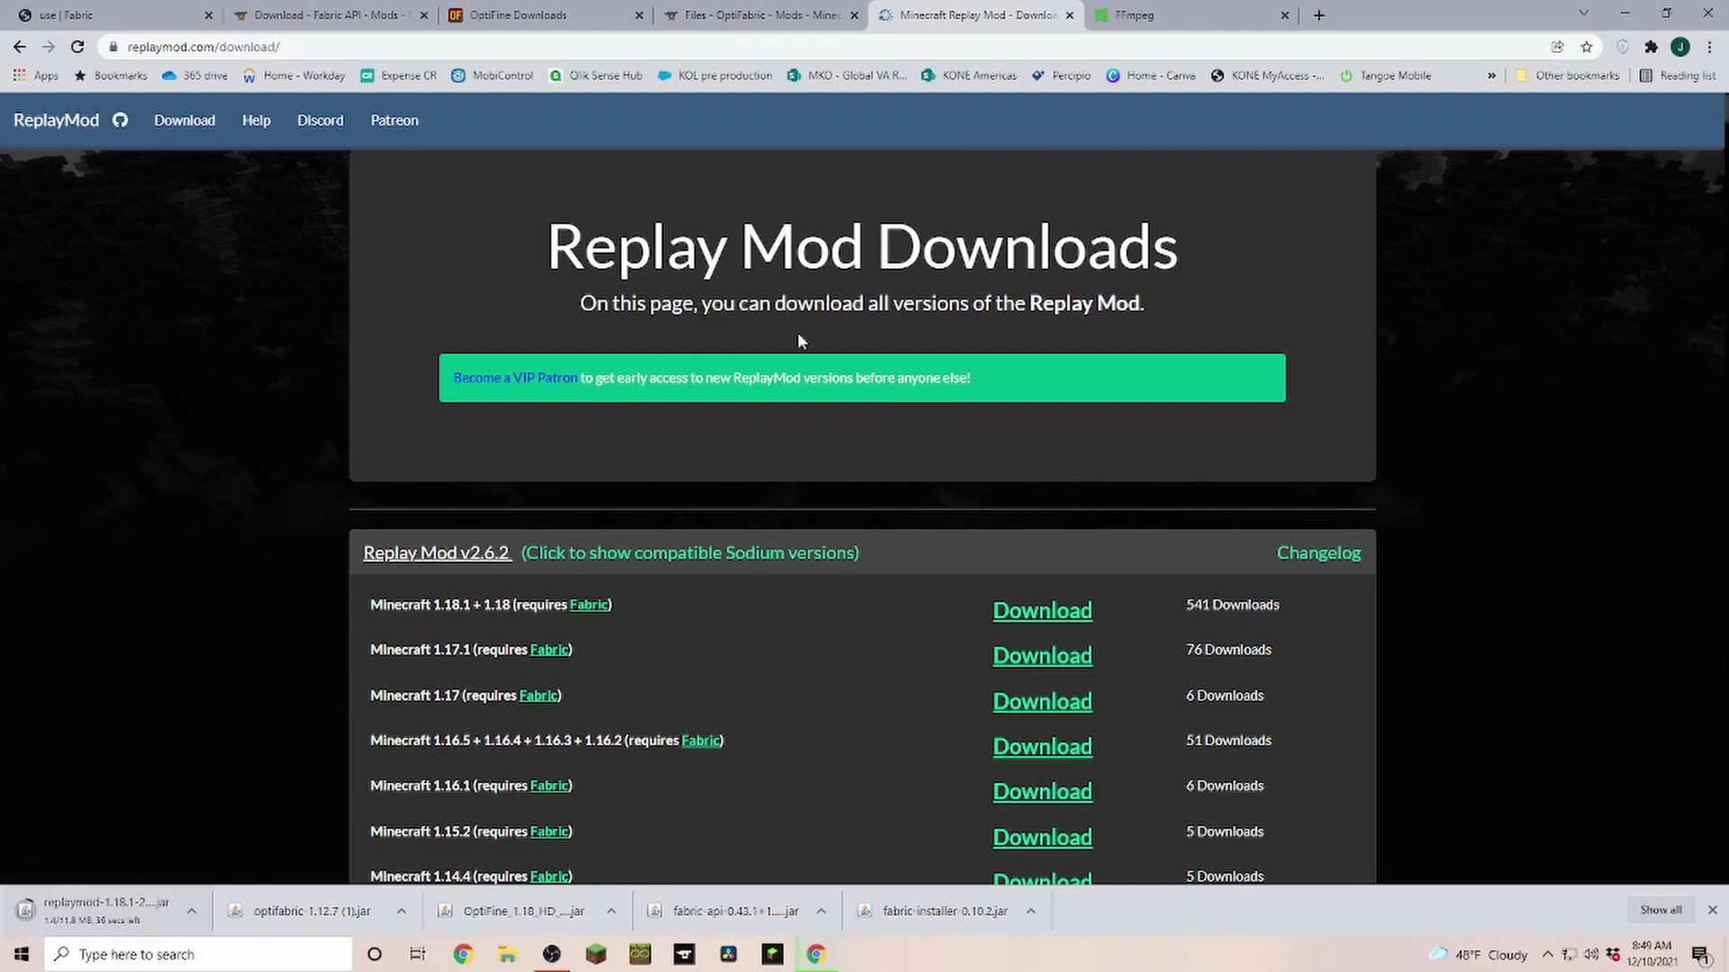
# - Download the ffmpeg-git-essentials.7z Windows build of FFmpeg from gyan.dev, reached through the FFmpeg download page
pyautogui.click(1161, 20)
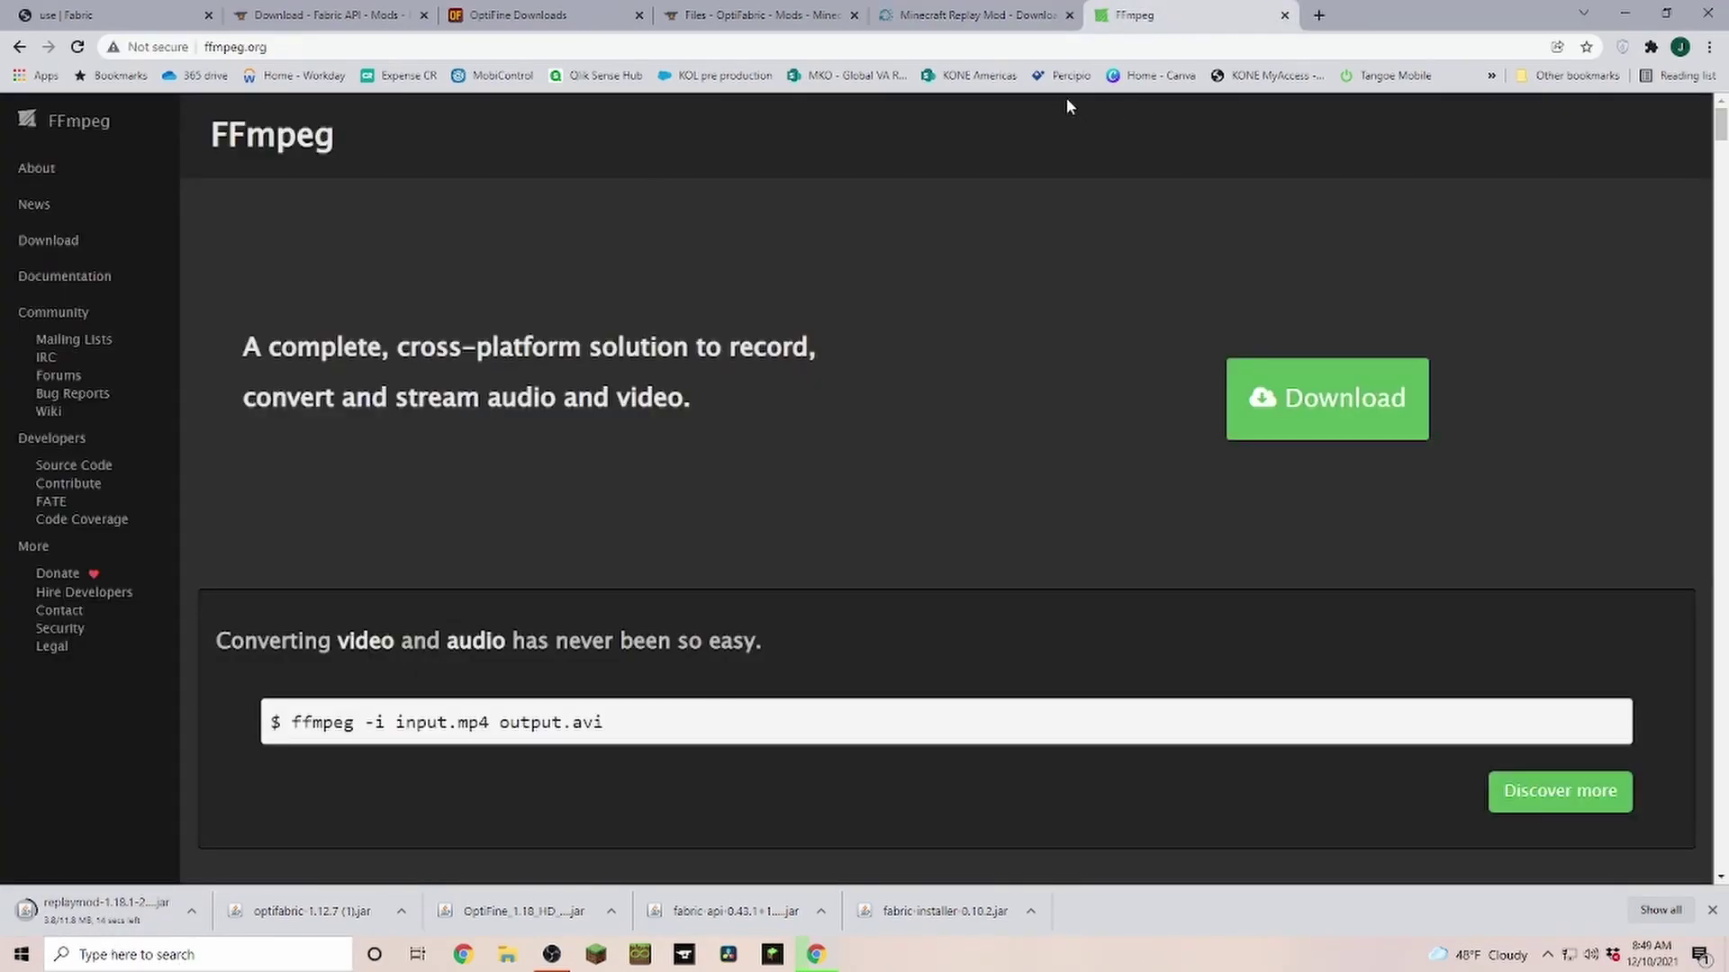
pyautogui.click(1333, 415)
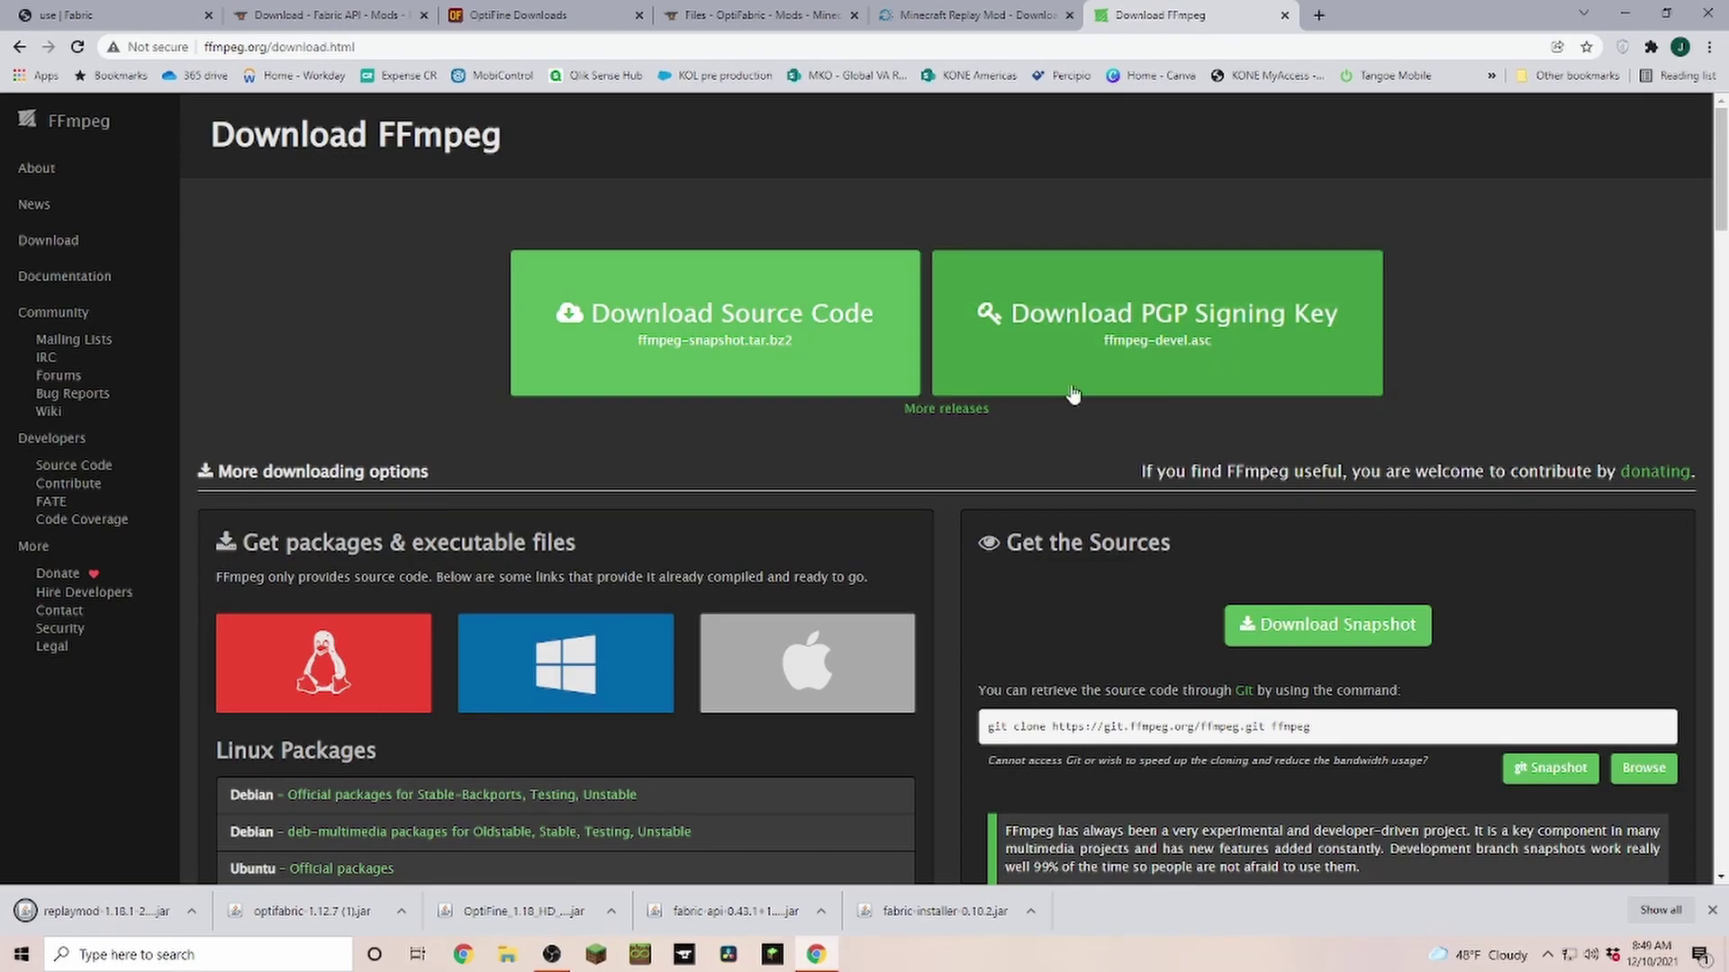
pyautogui.scroll(-3, 705, 441)
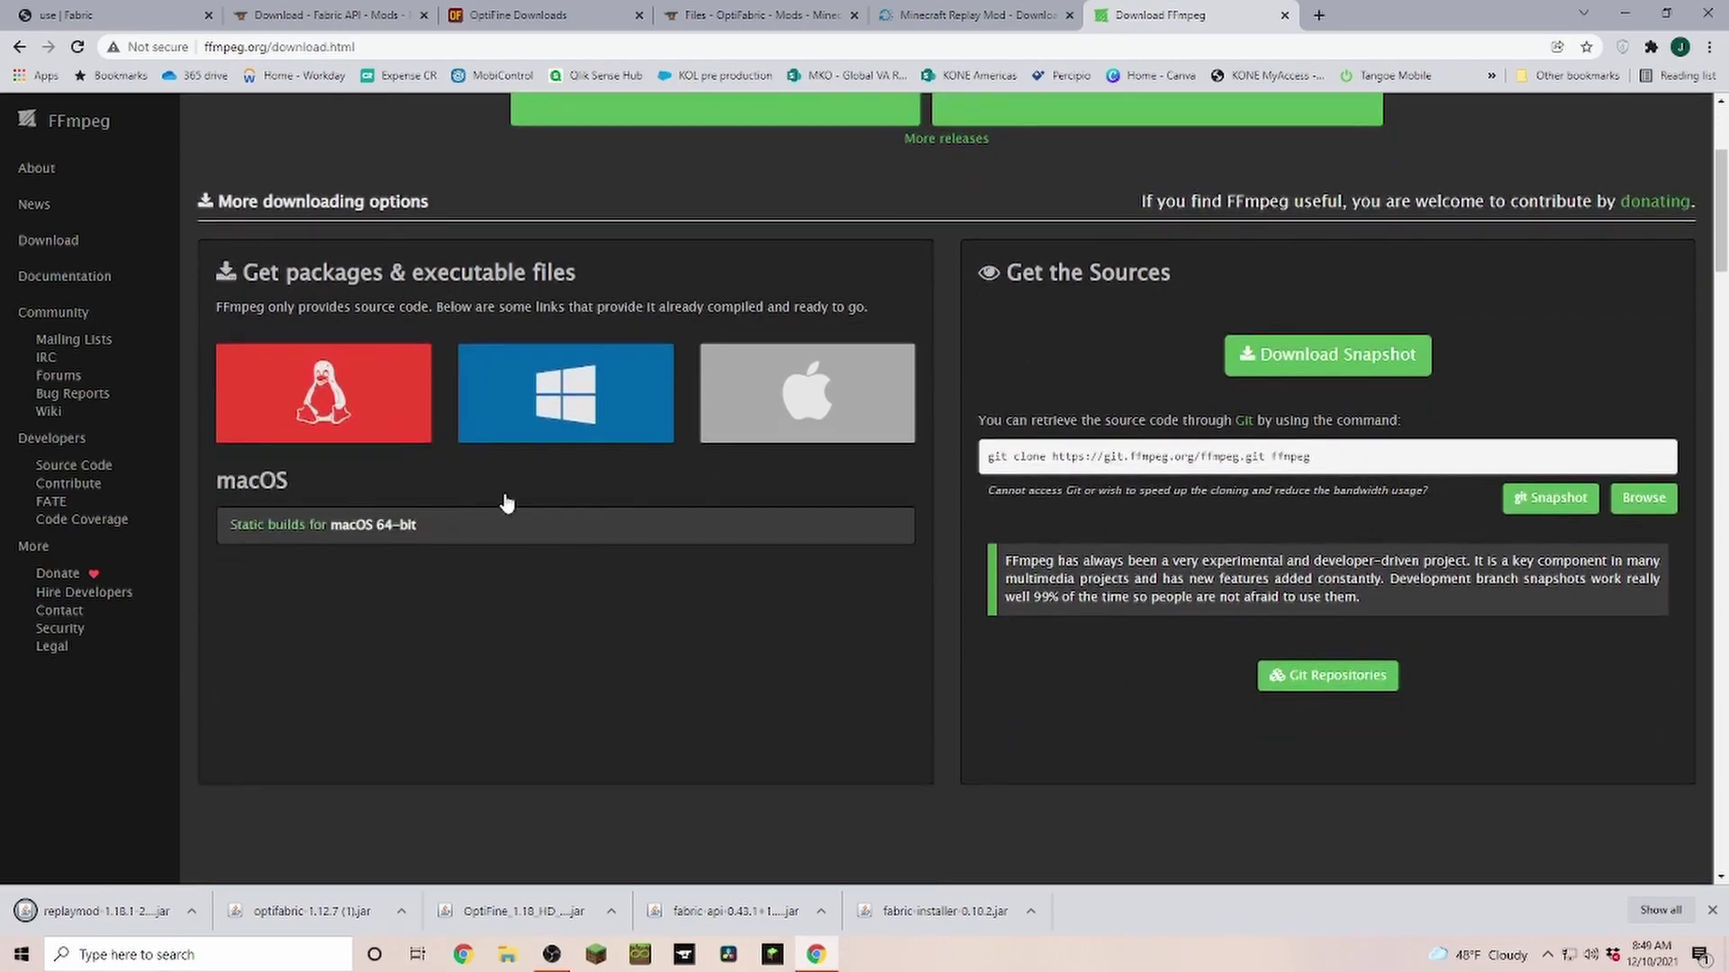
pyautogui.moveTo(591, 405)
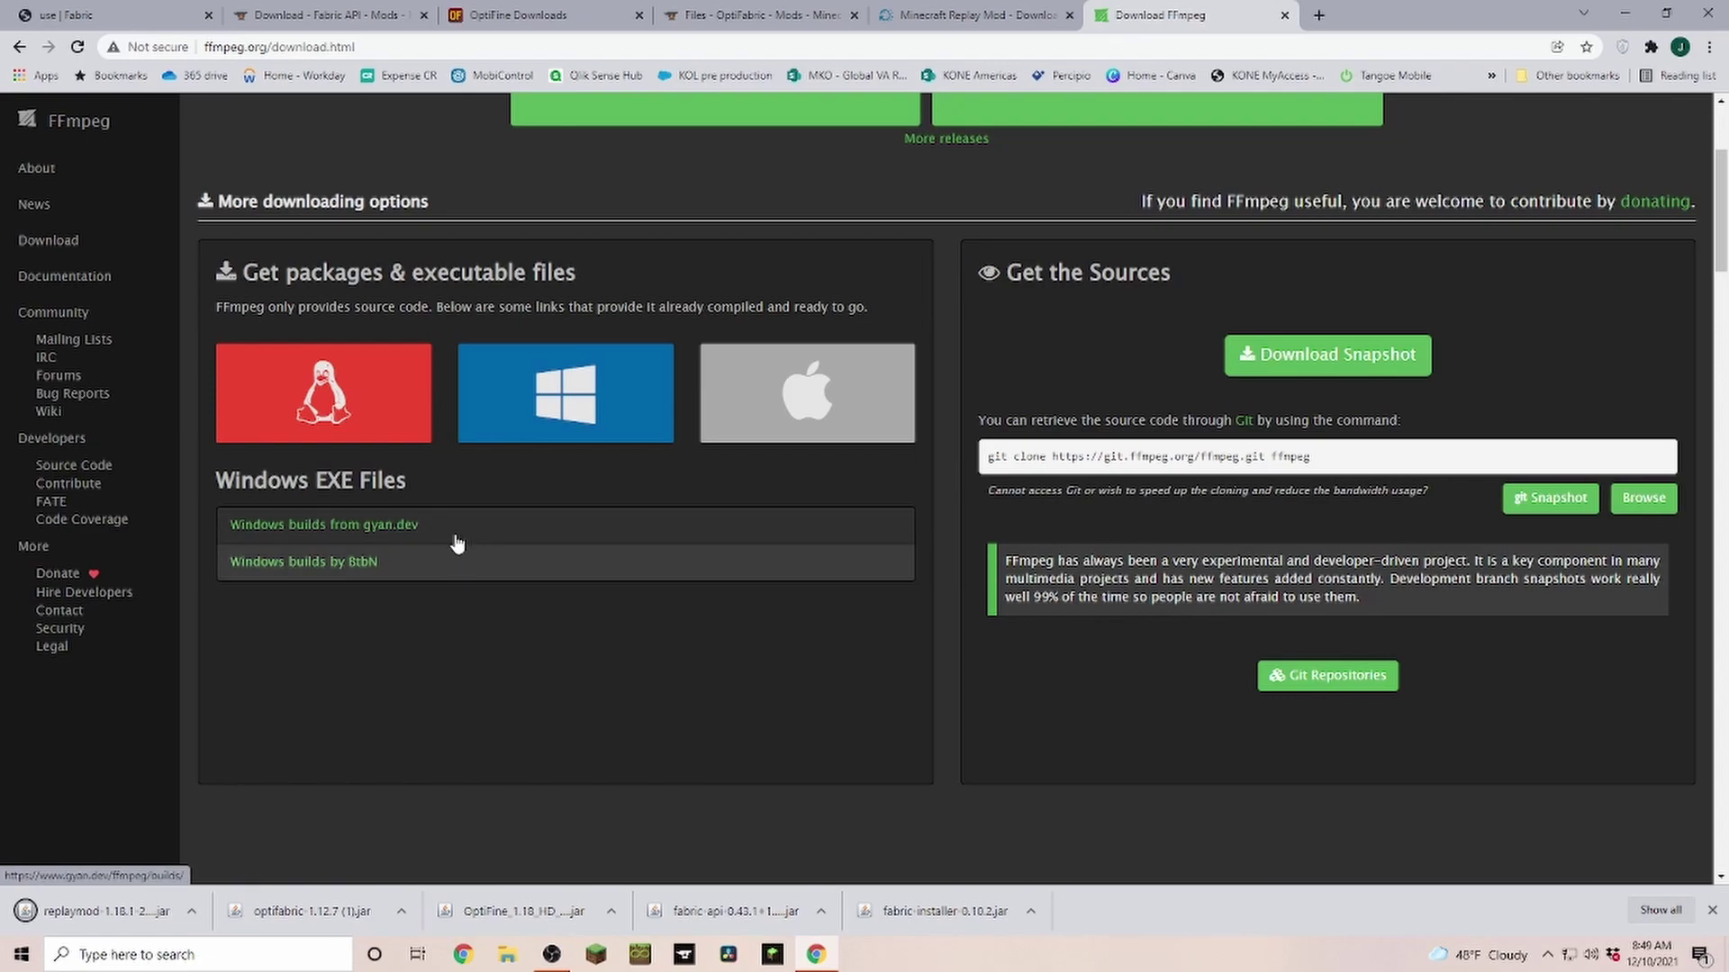
pyautogui.click(372, 526)
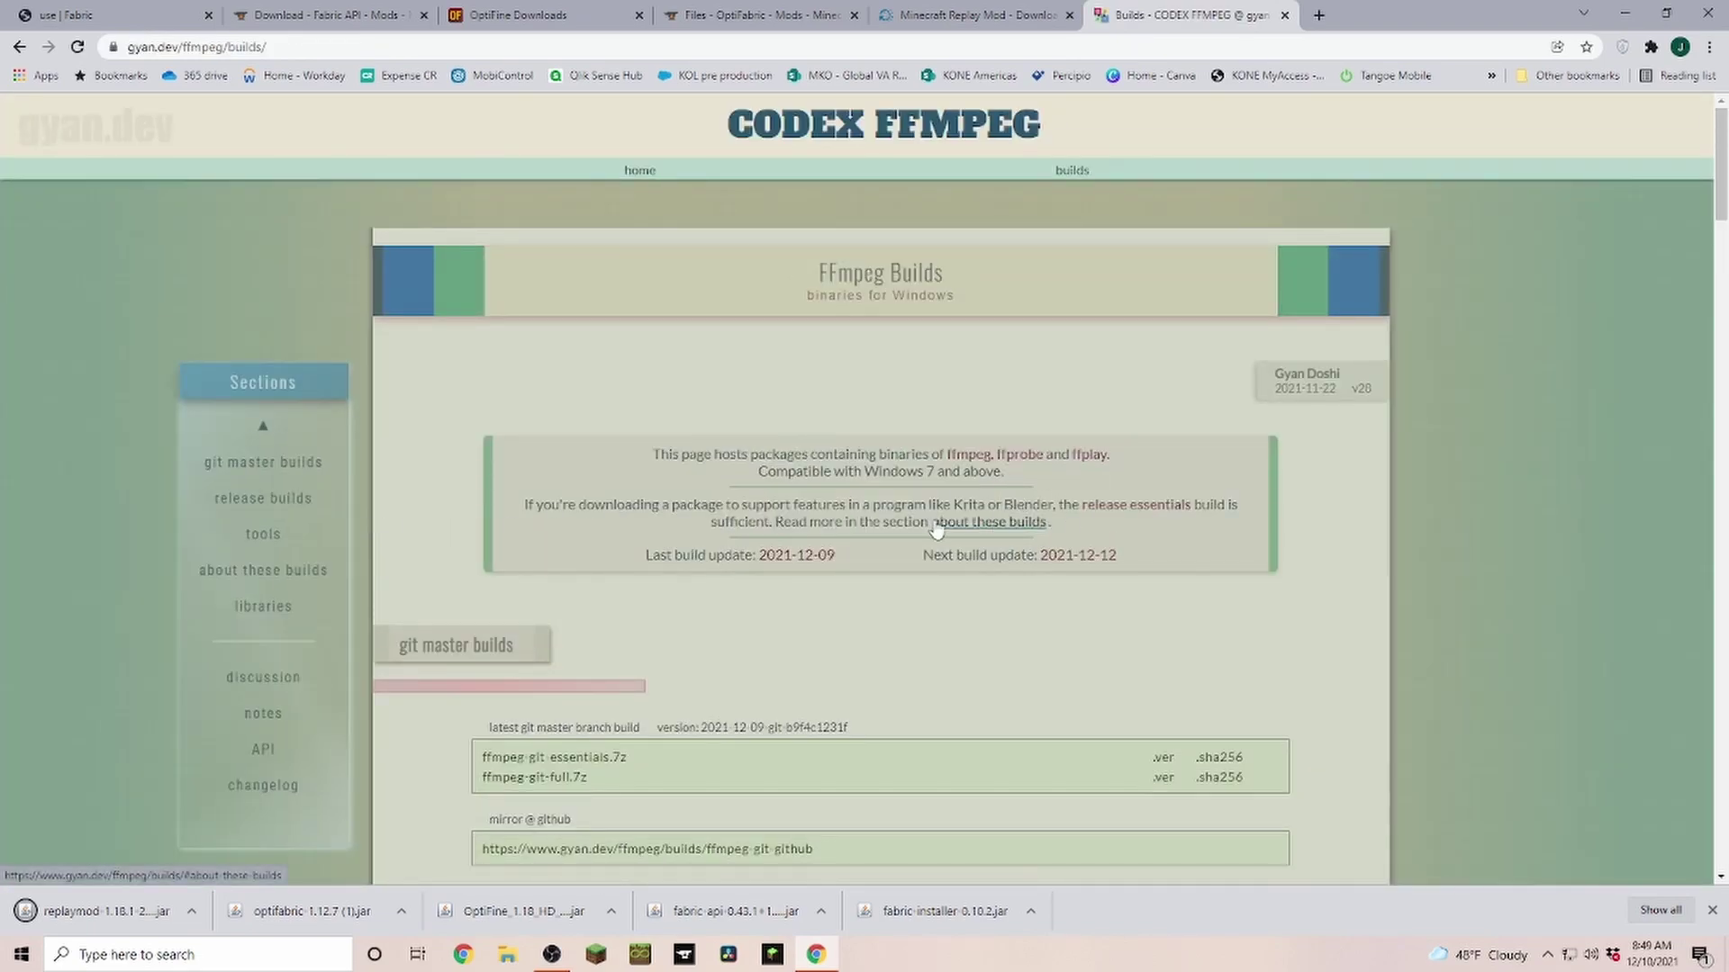
pyautogui.scroll(-3, 1089, 603)
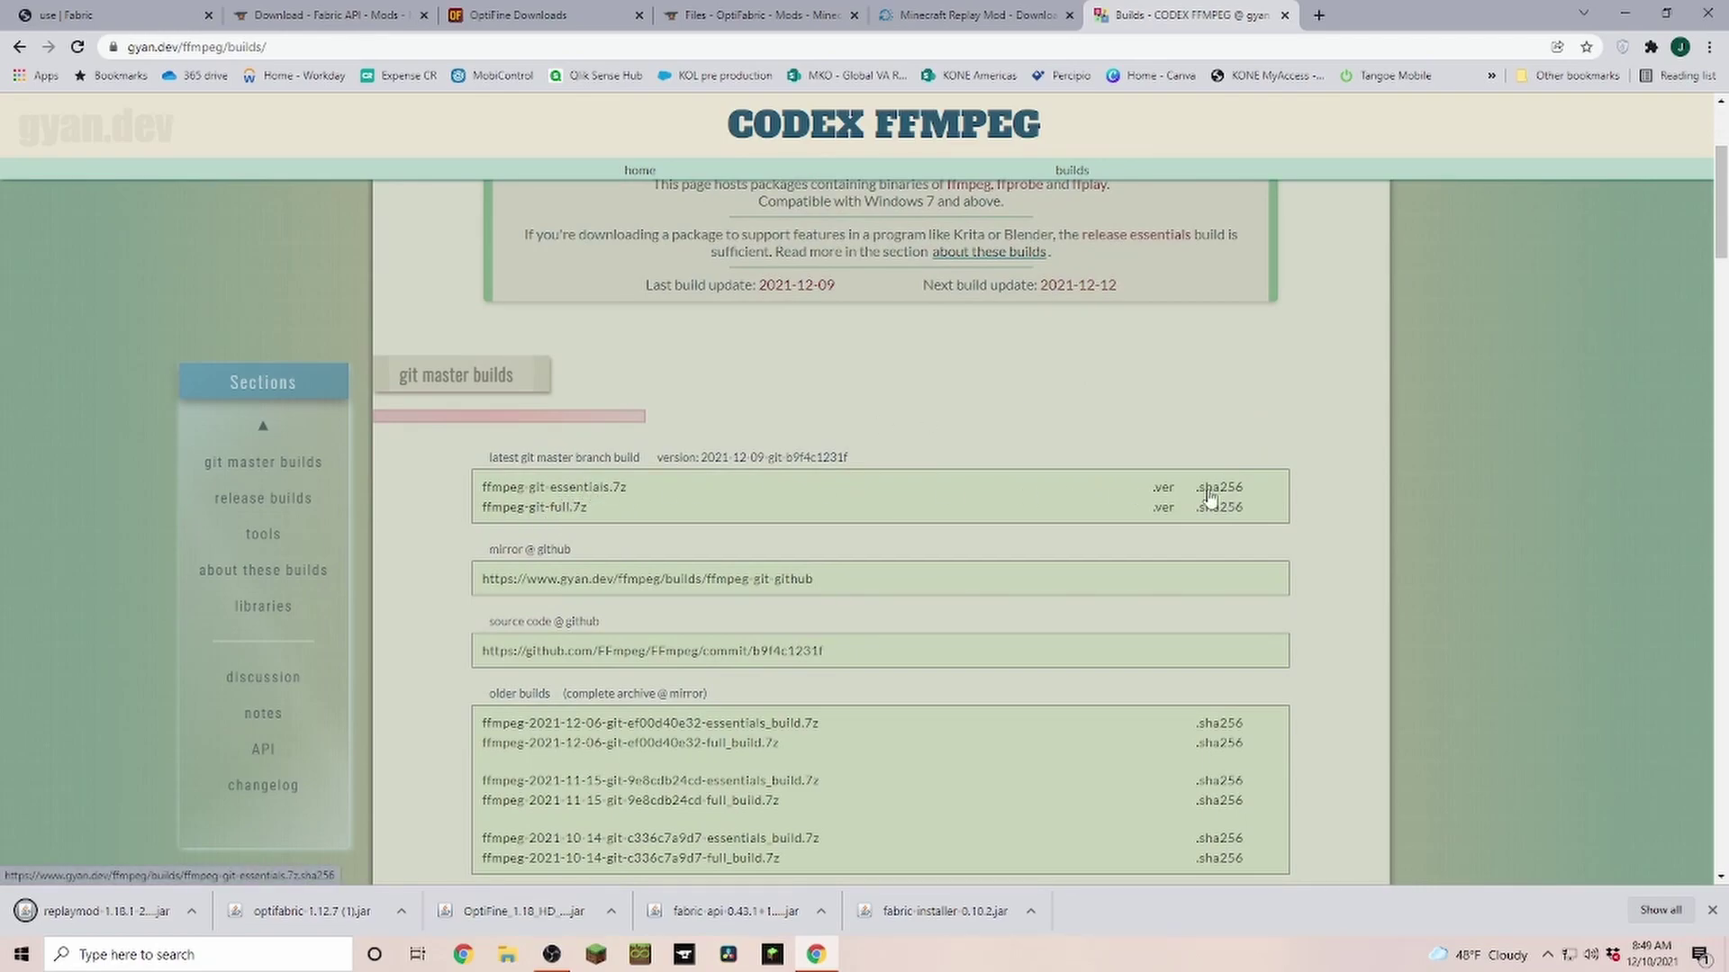
pyautogui.click(537, 495)
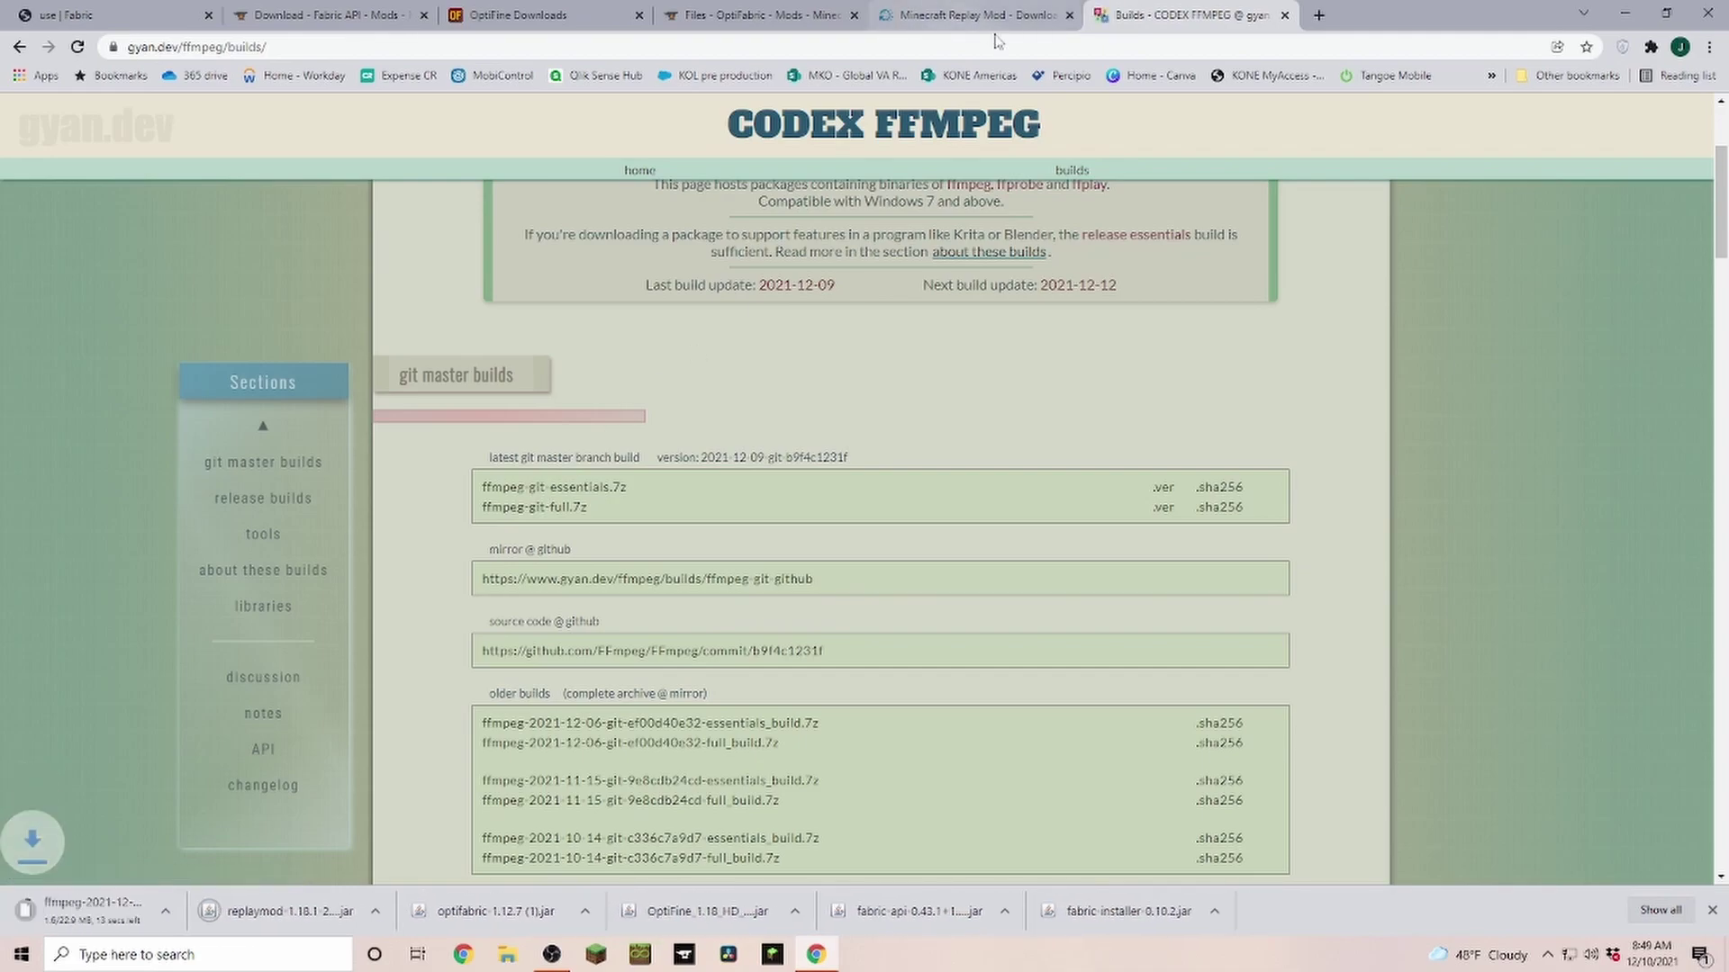
# - Return to the FFmpeg download page and download the ffmpeg-N-104831 win64-gpl-shared.zip build from BtbN's GitHub releases
pyautogui.click(19, 47)
pyautogui.click(558, 387)
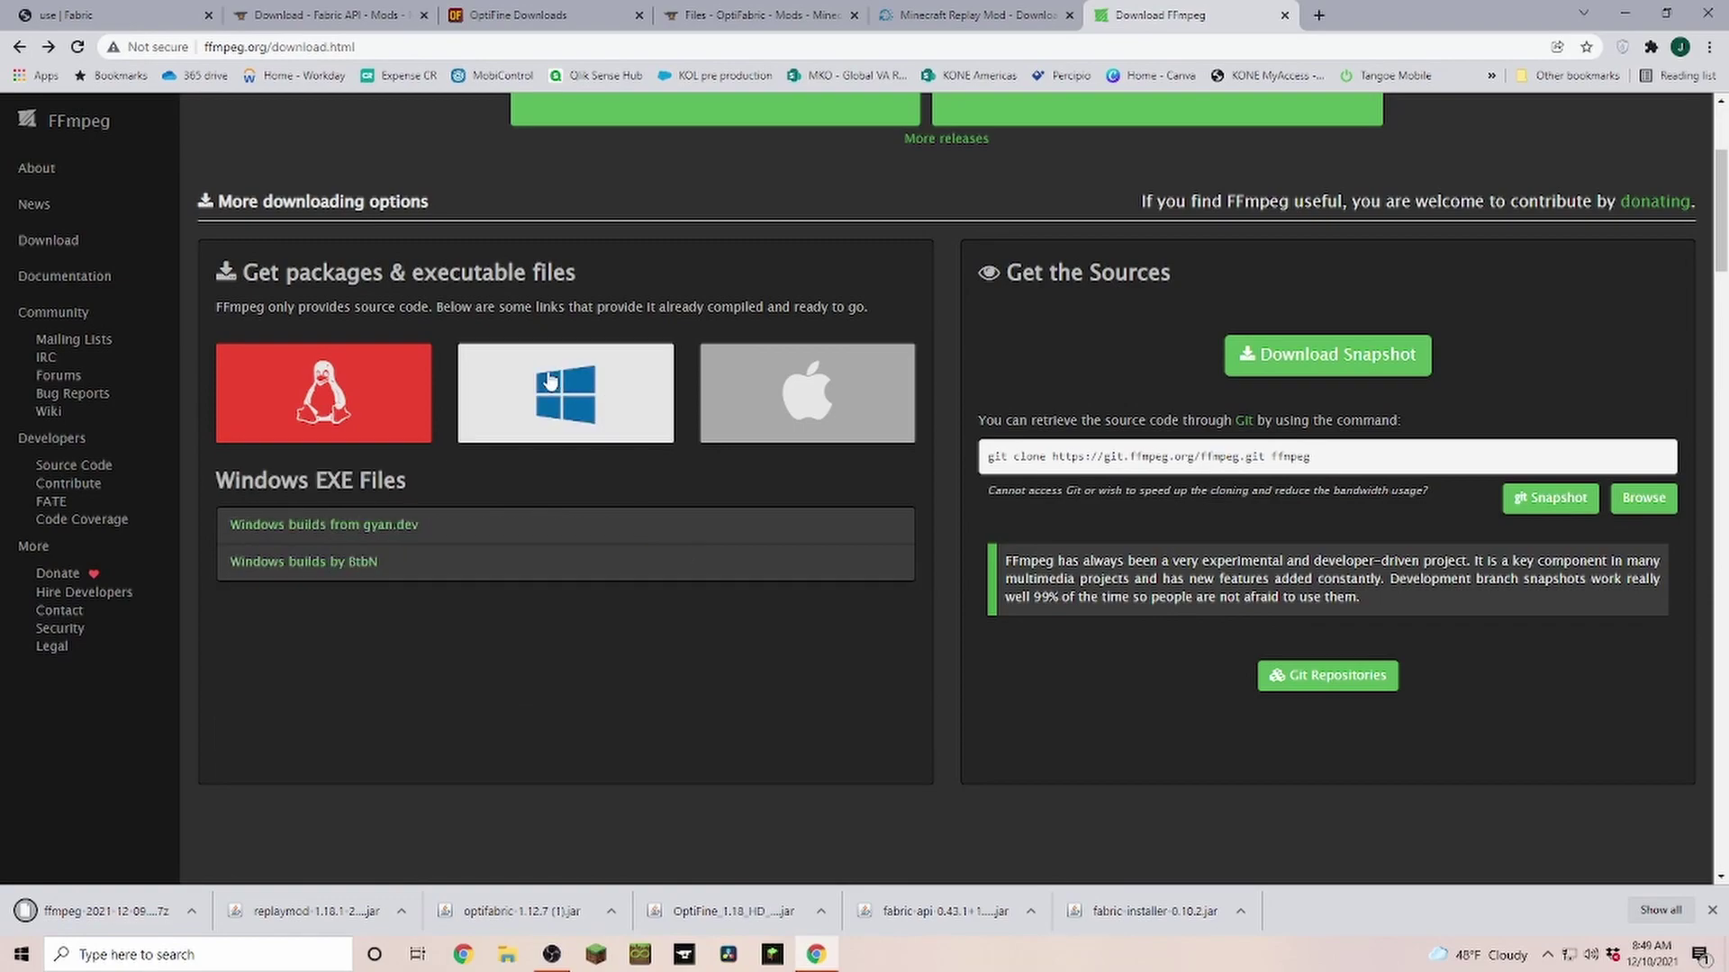
pyautogui.click(345, 663)
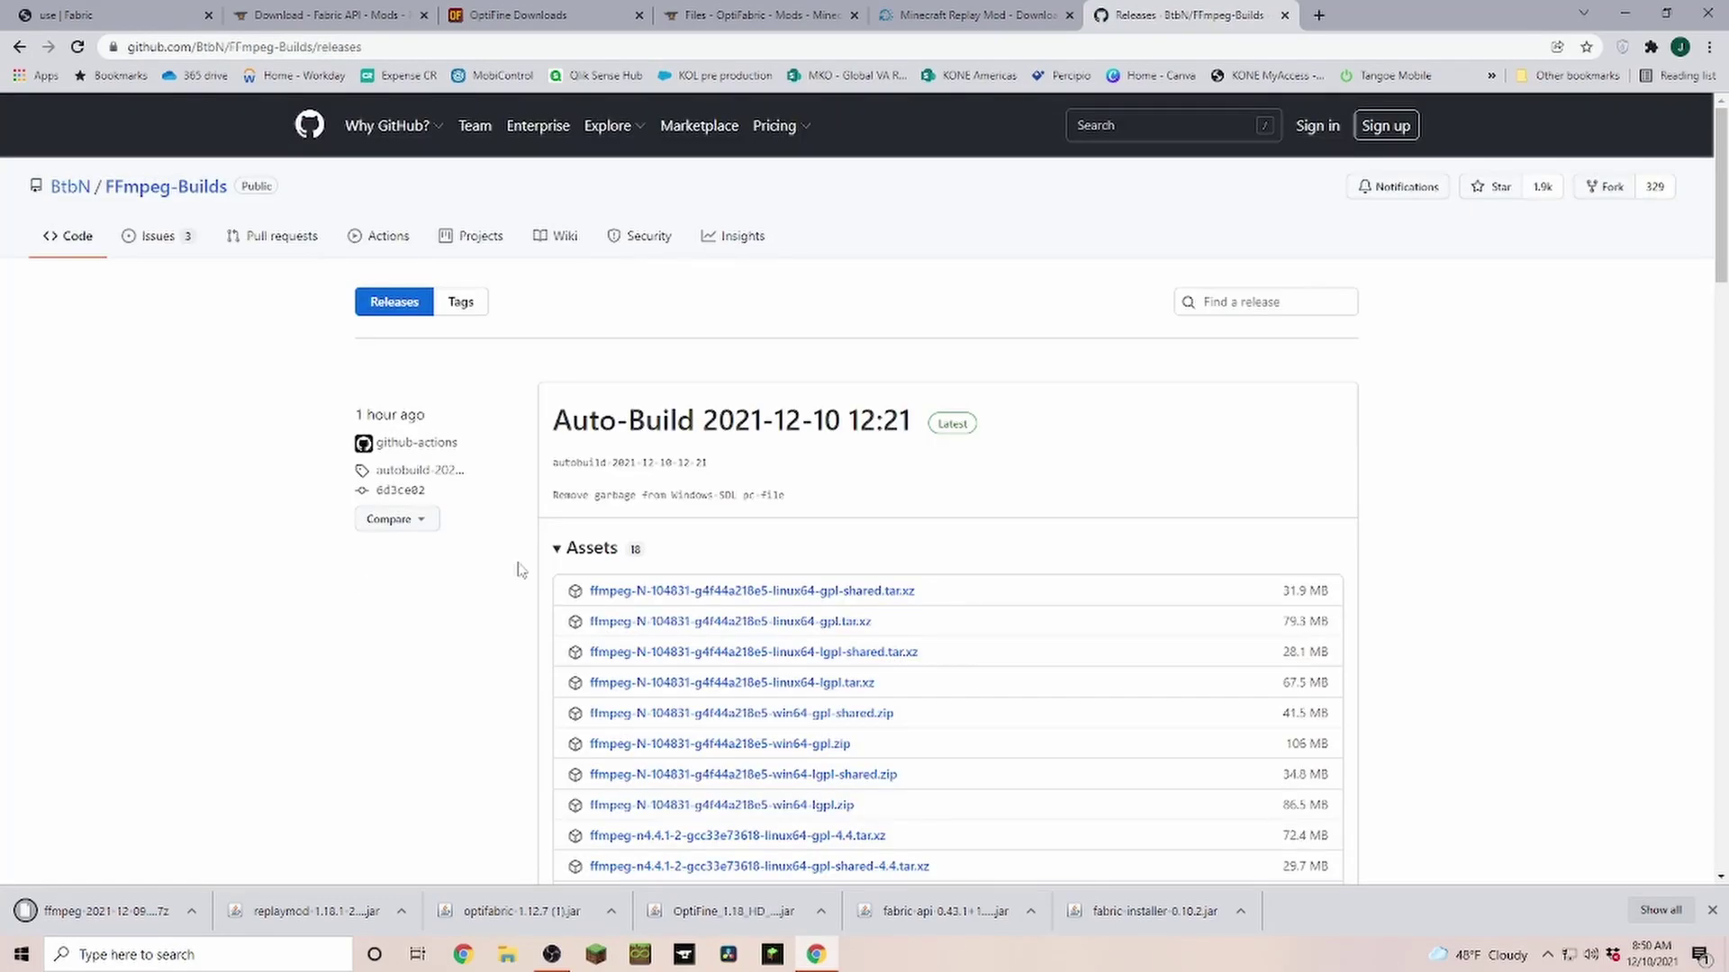
pyautogui.scroll(-3, 959, 442)
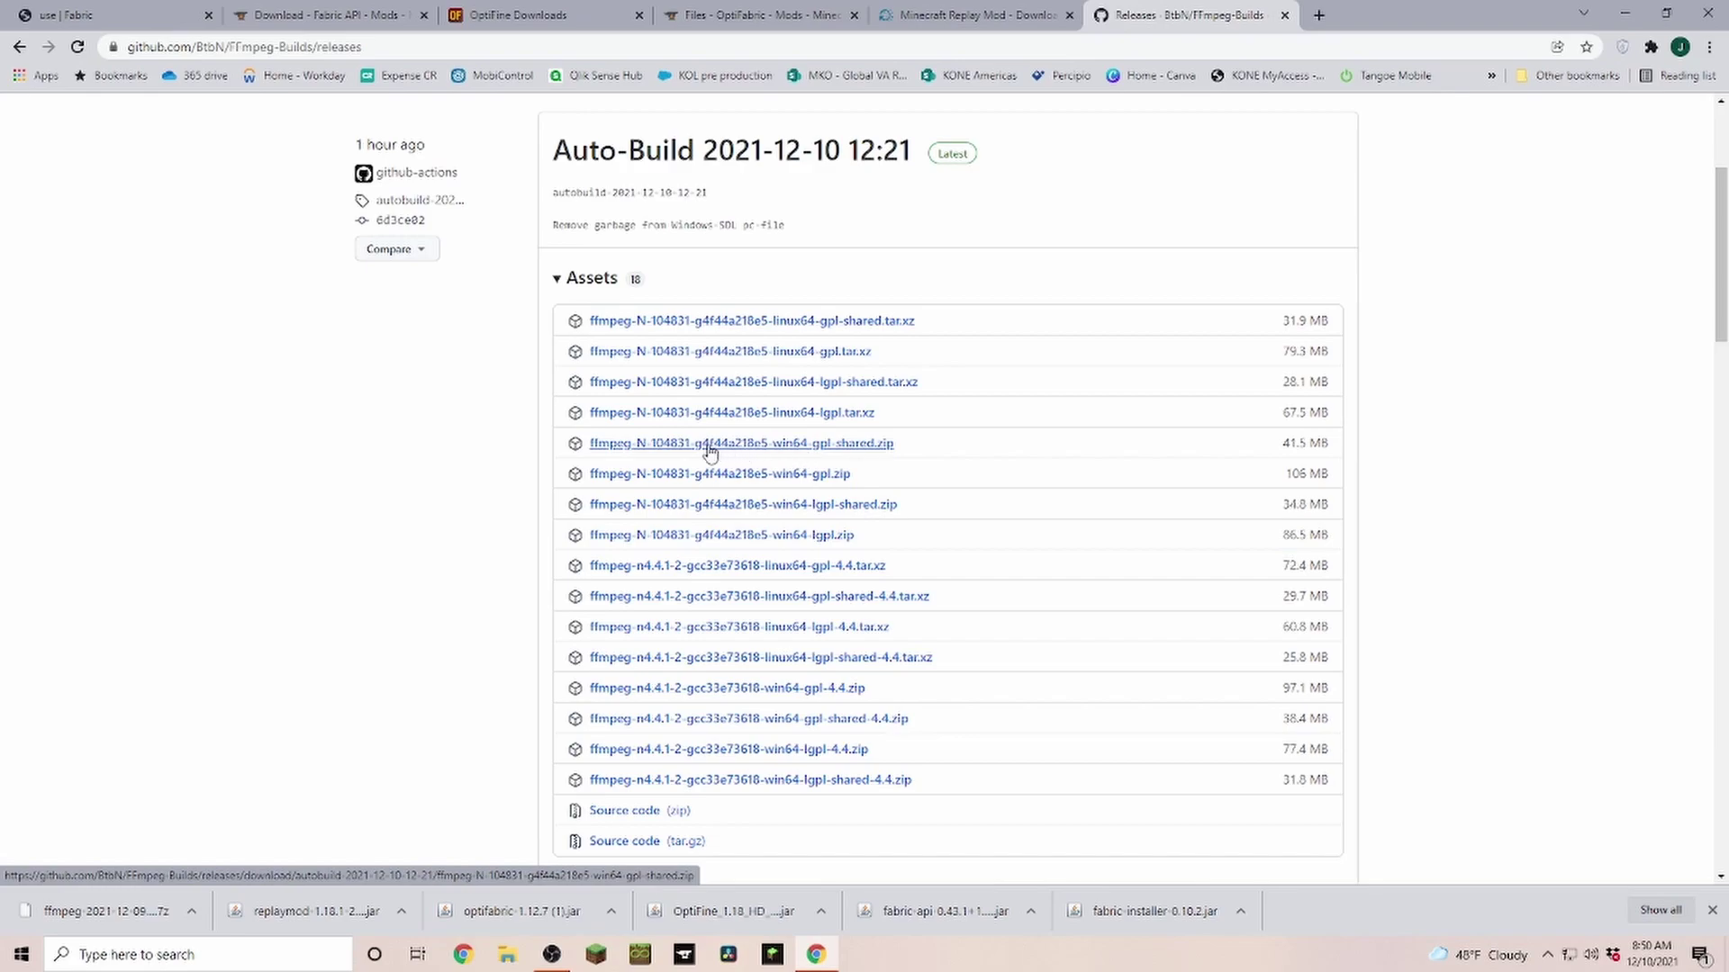
pyautogui.click(743, 447)
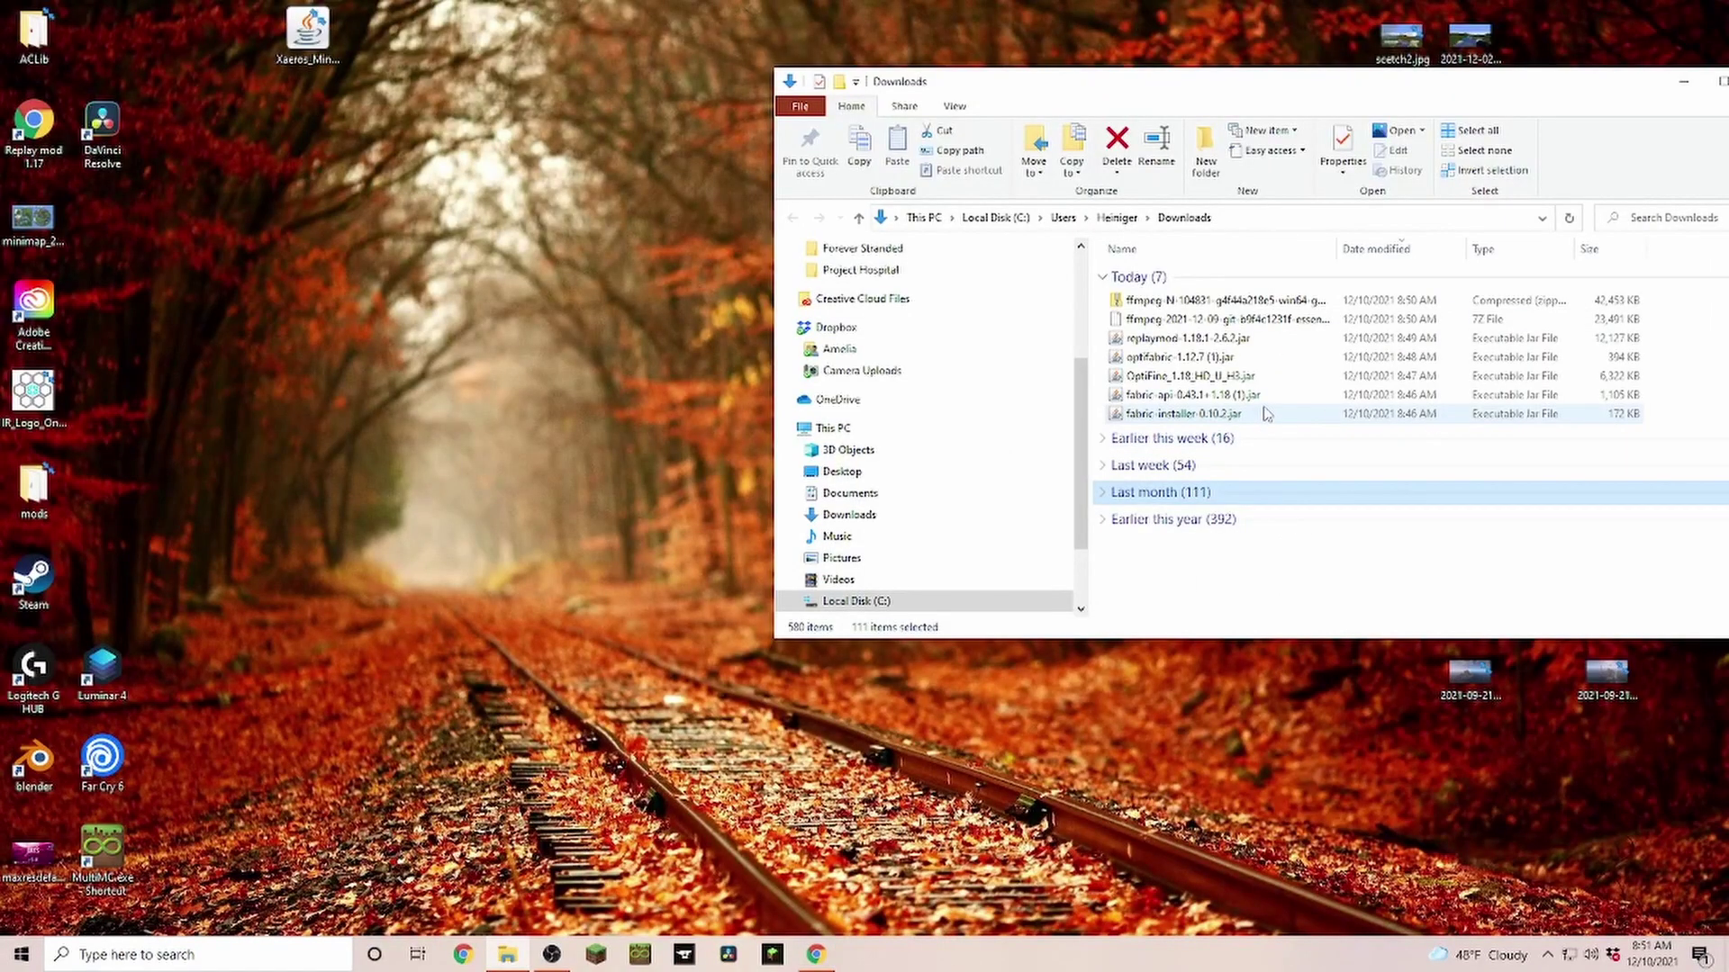
# - In File Explorer, move all of today's downloaded files from the Downloads folder onto the desktop
pyautogui.click(1283, 417)
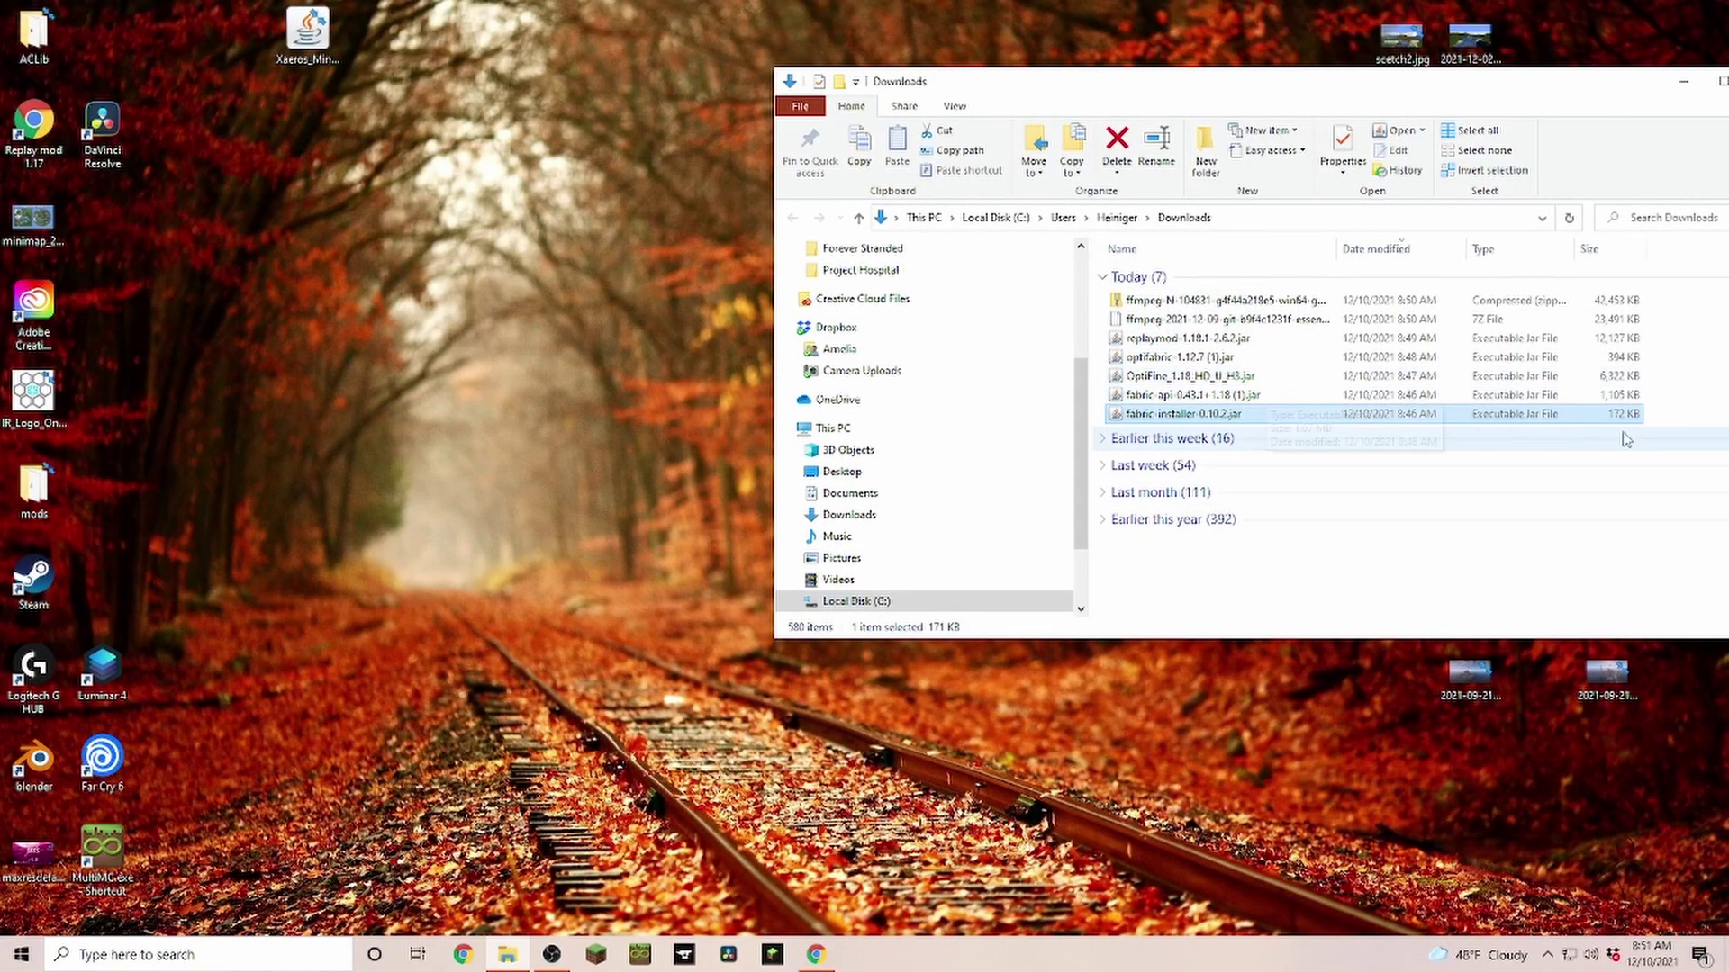
pyautogui.moveTo(1670, 410); pyautogui.dragTo(1664, 290)
pyautogui.moveTo(1206, 387); pyautogui.dragTo(585, 239)
pyautogui.press('super+d')
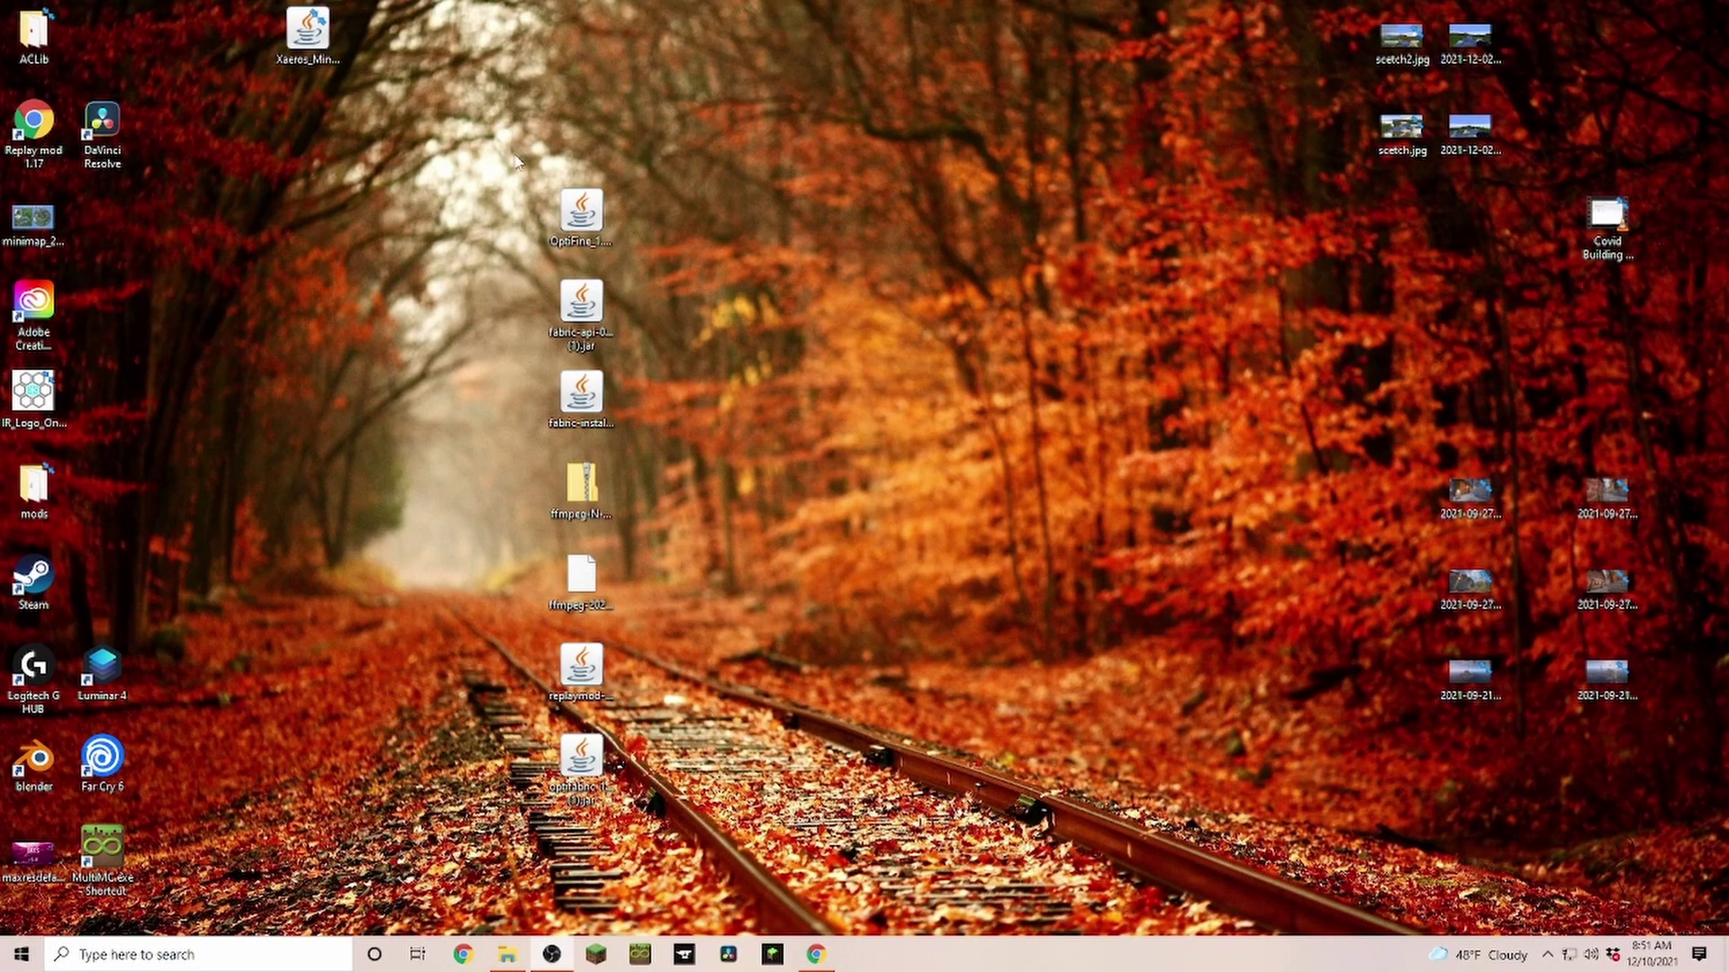
# - Set the Fabric installer file apart on the desktop, run it with Minecraft version 1.18.1 selected, and close it
pyautogui.click(571, 405)
pyautogui.moveTo(571, 412); pyautogui.dragTo(855, 405)
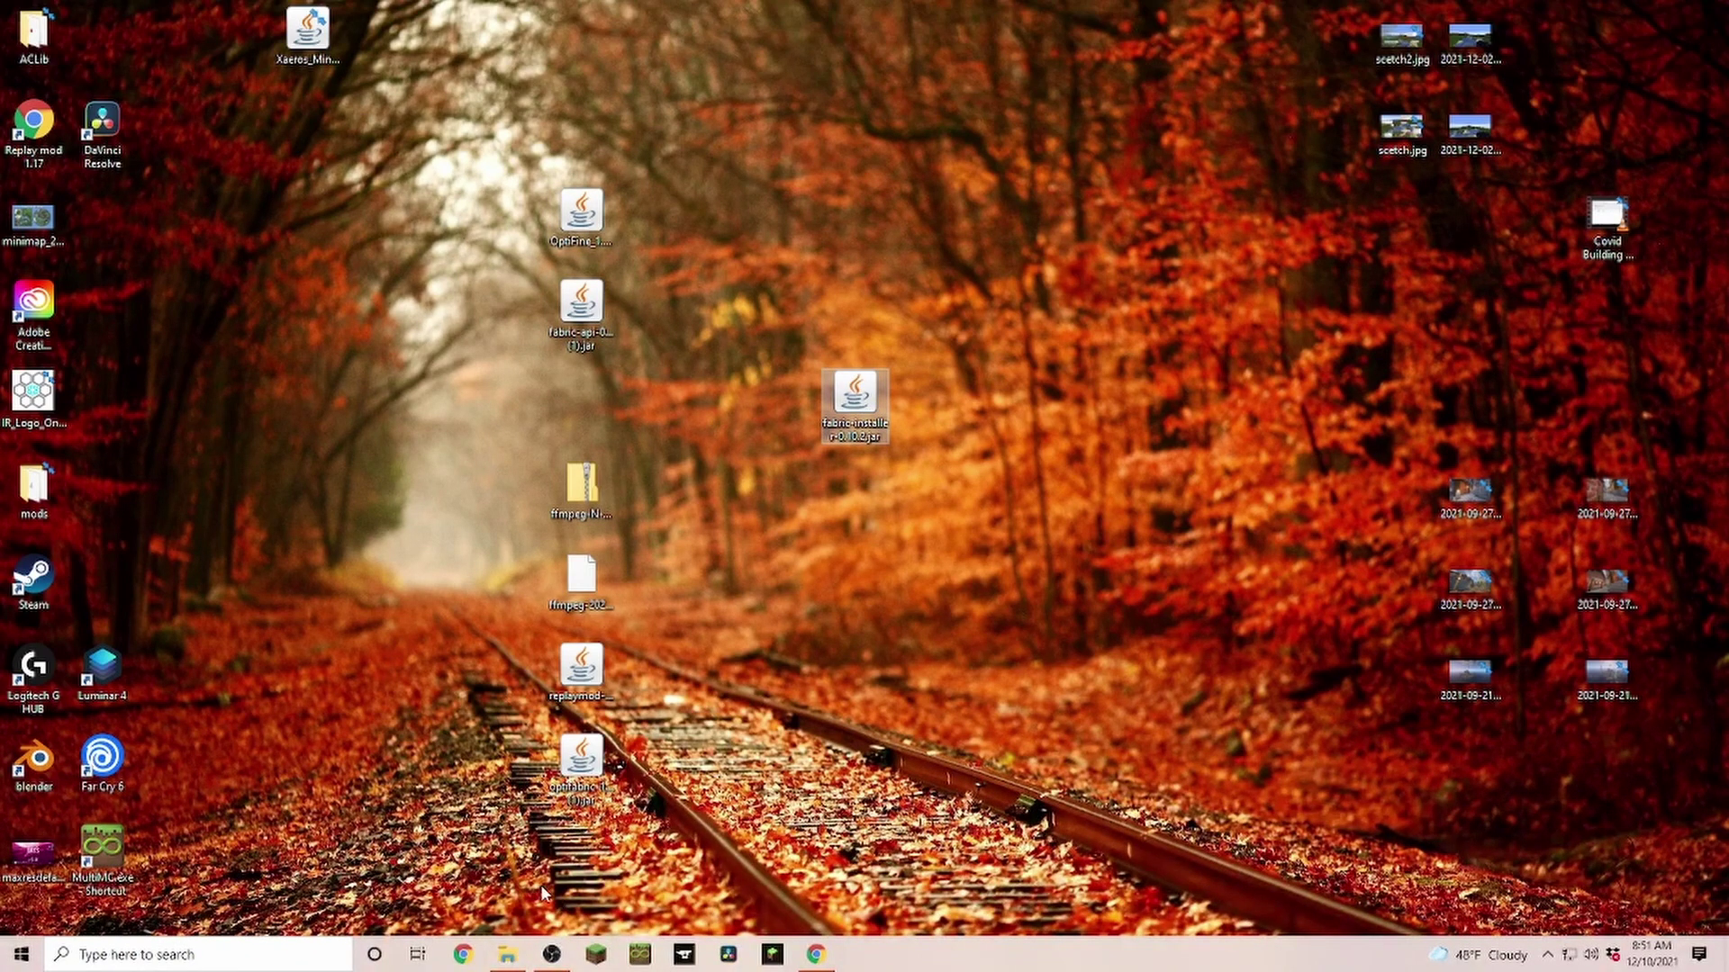
pyautogui.click(871, 425)
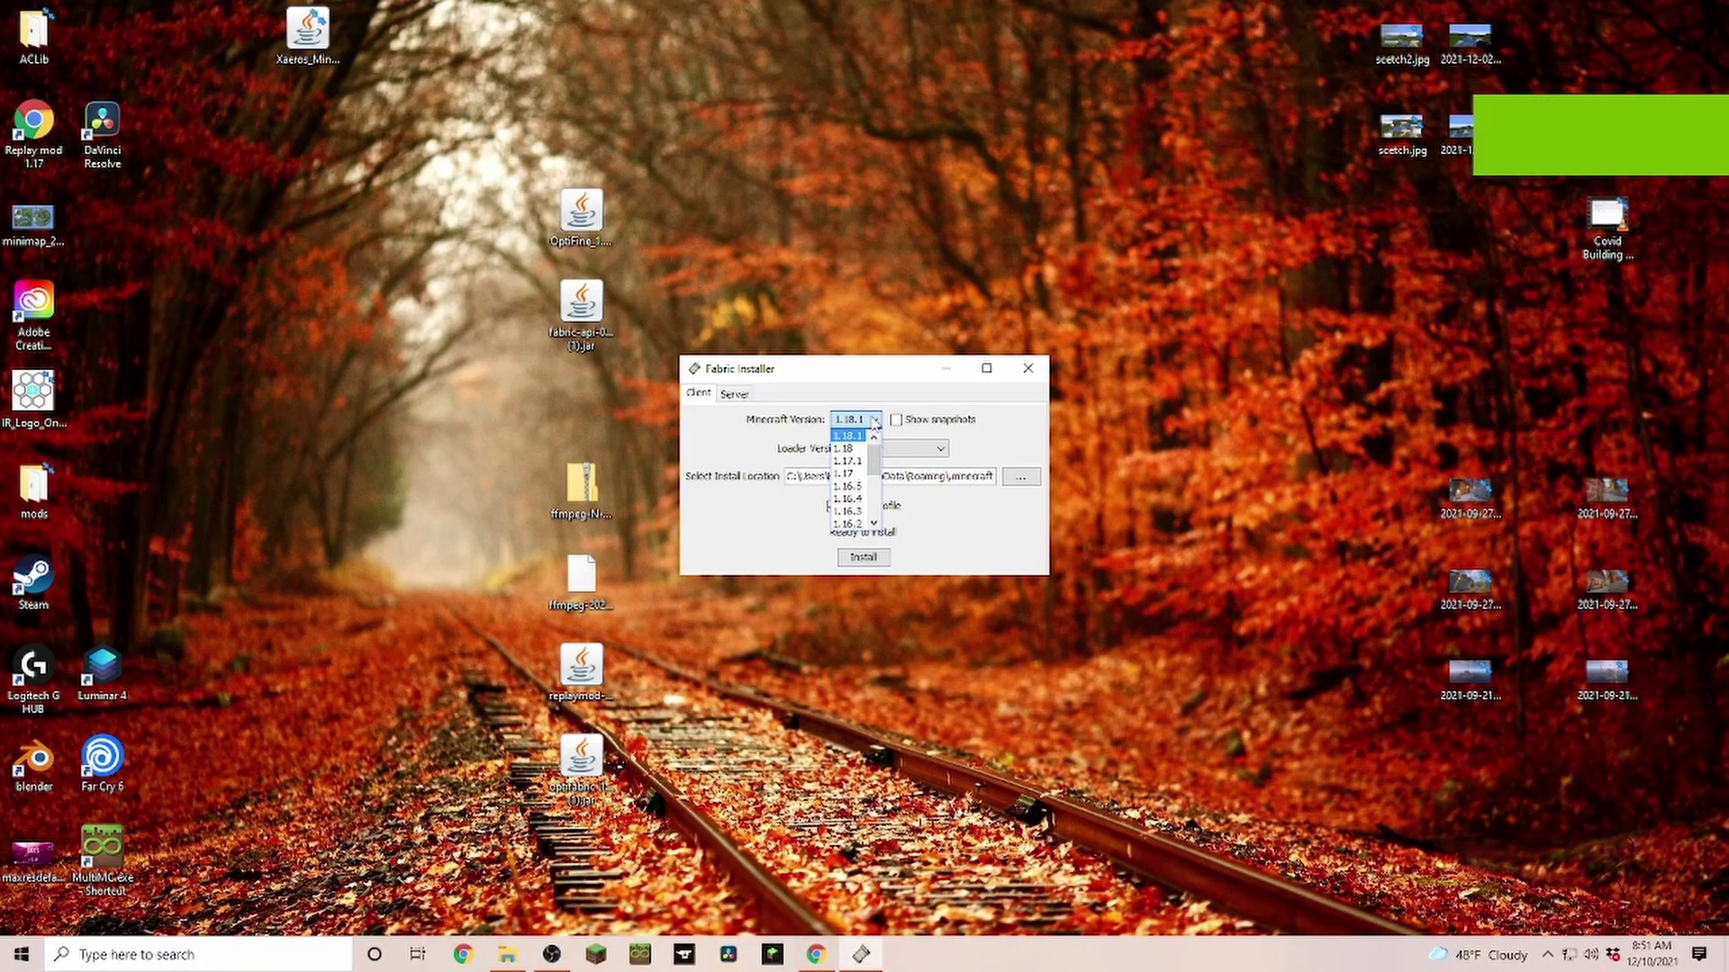
pyautogui.click(850, 436)
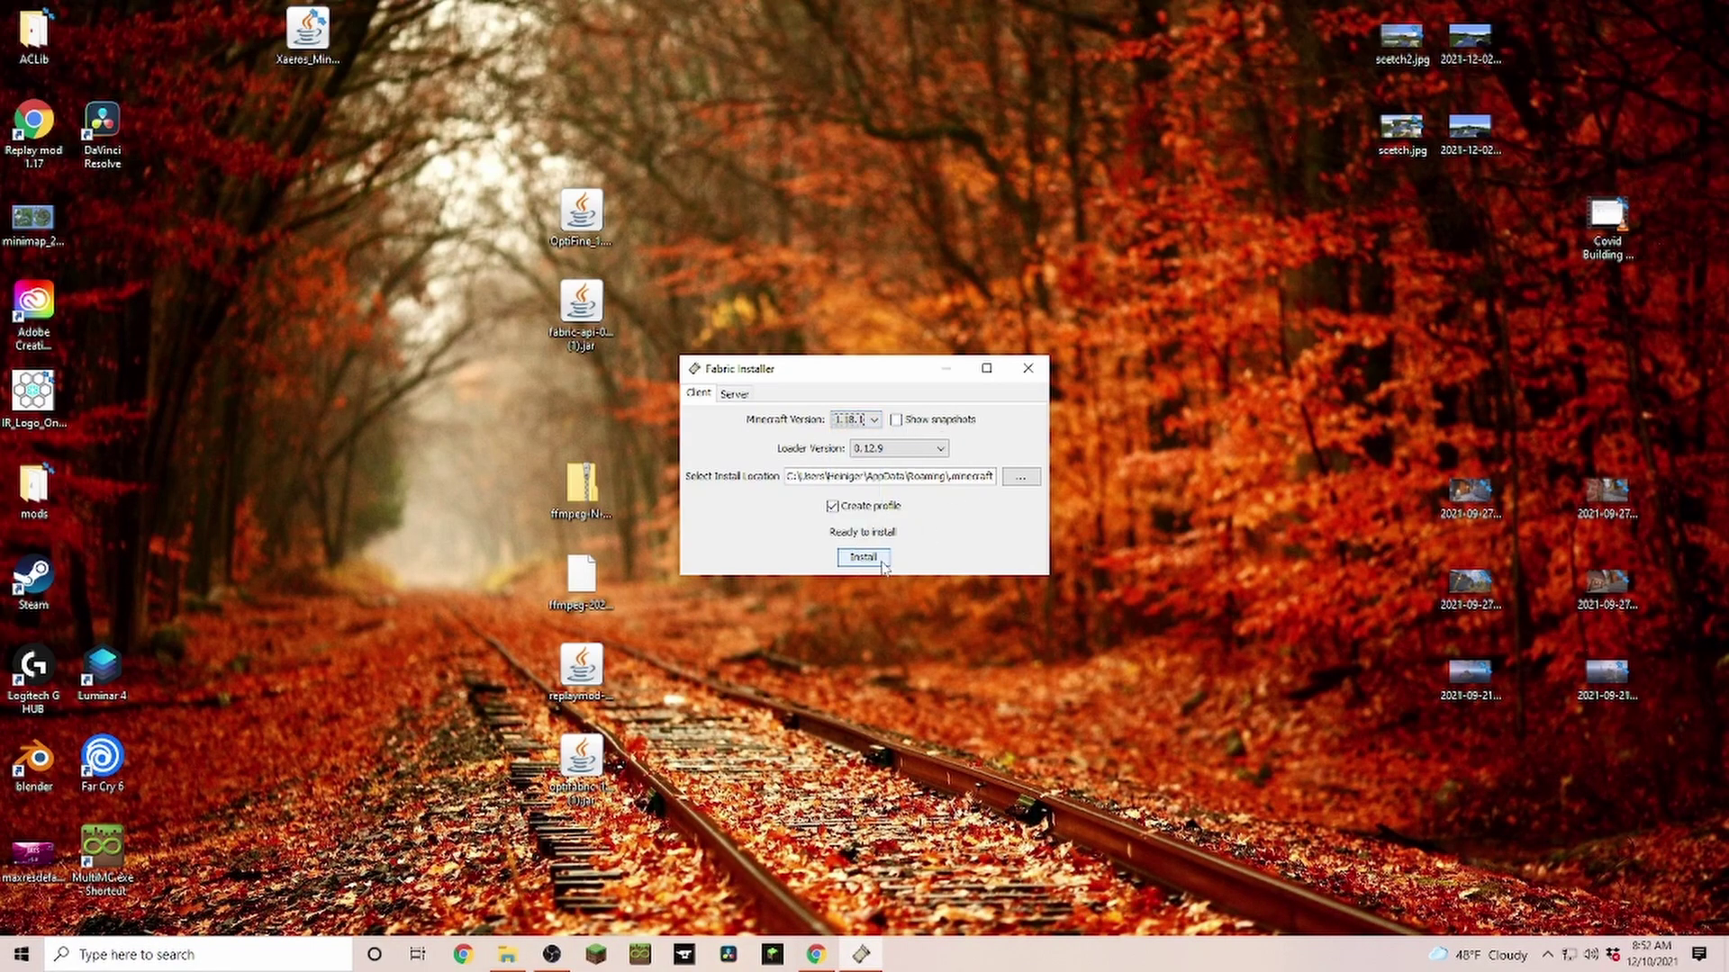
pyautogui.click(1027, 369)
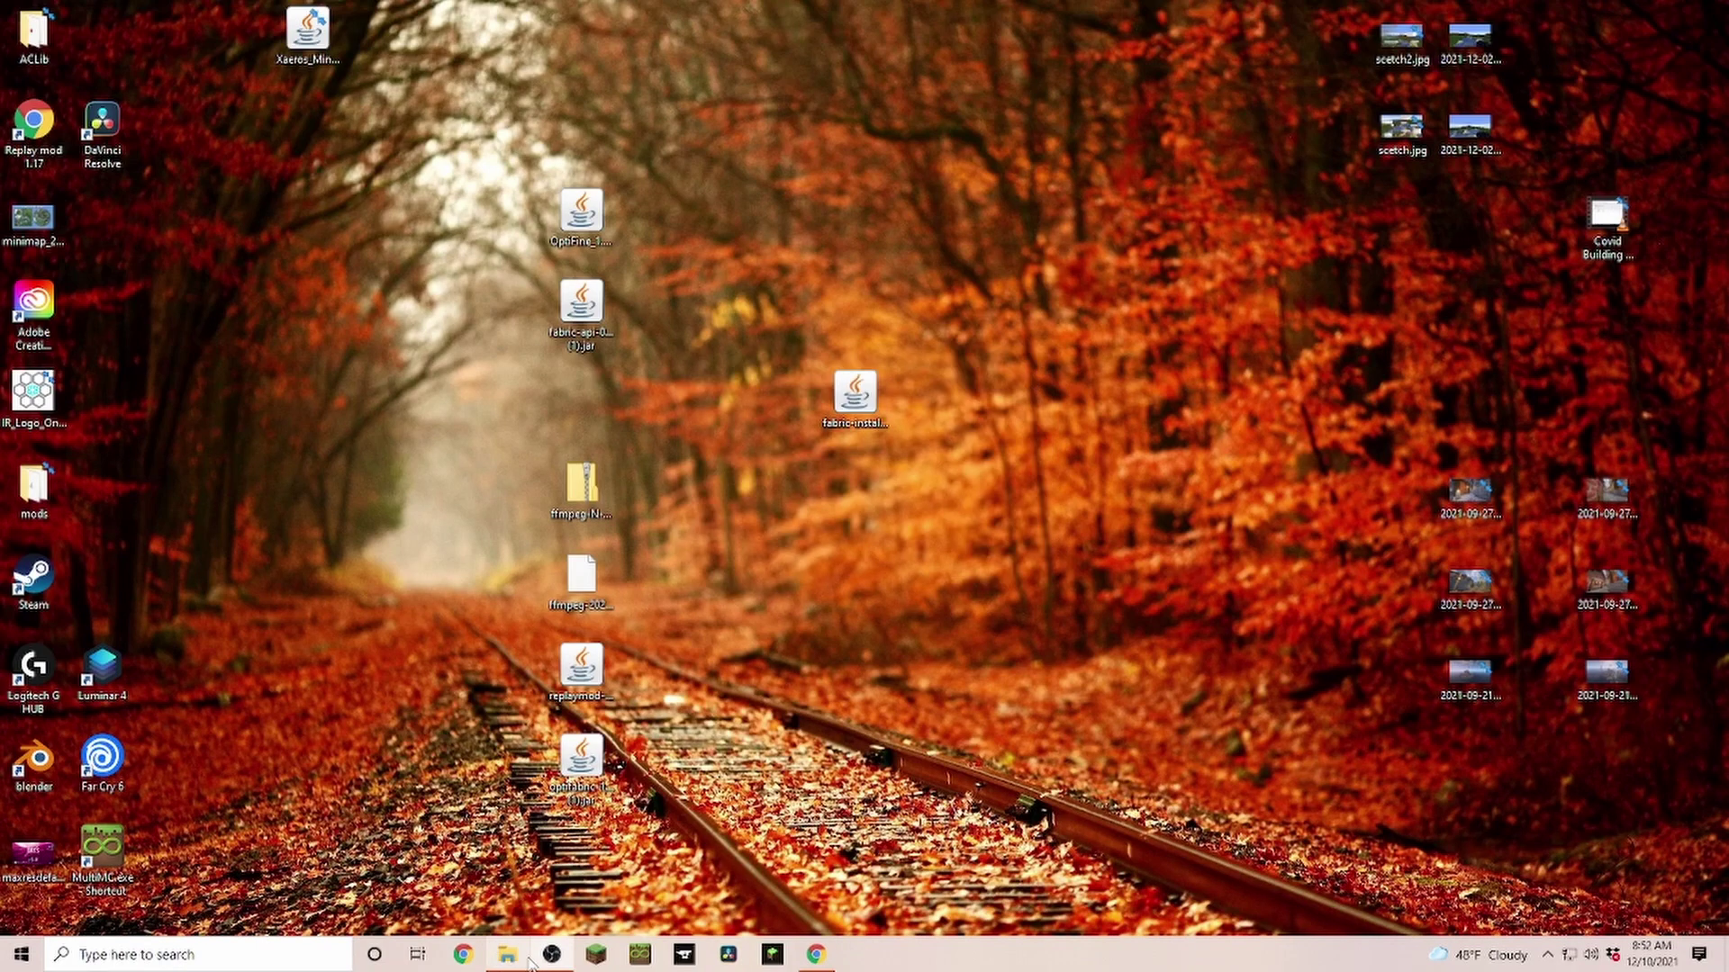
# - Open the .minecraft mods folder through %appdata% and place its window beside the downloaded files on the desktop
pyautogui.click(230, 961)
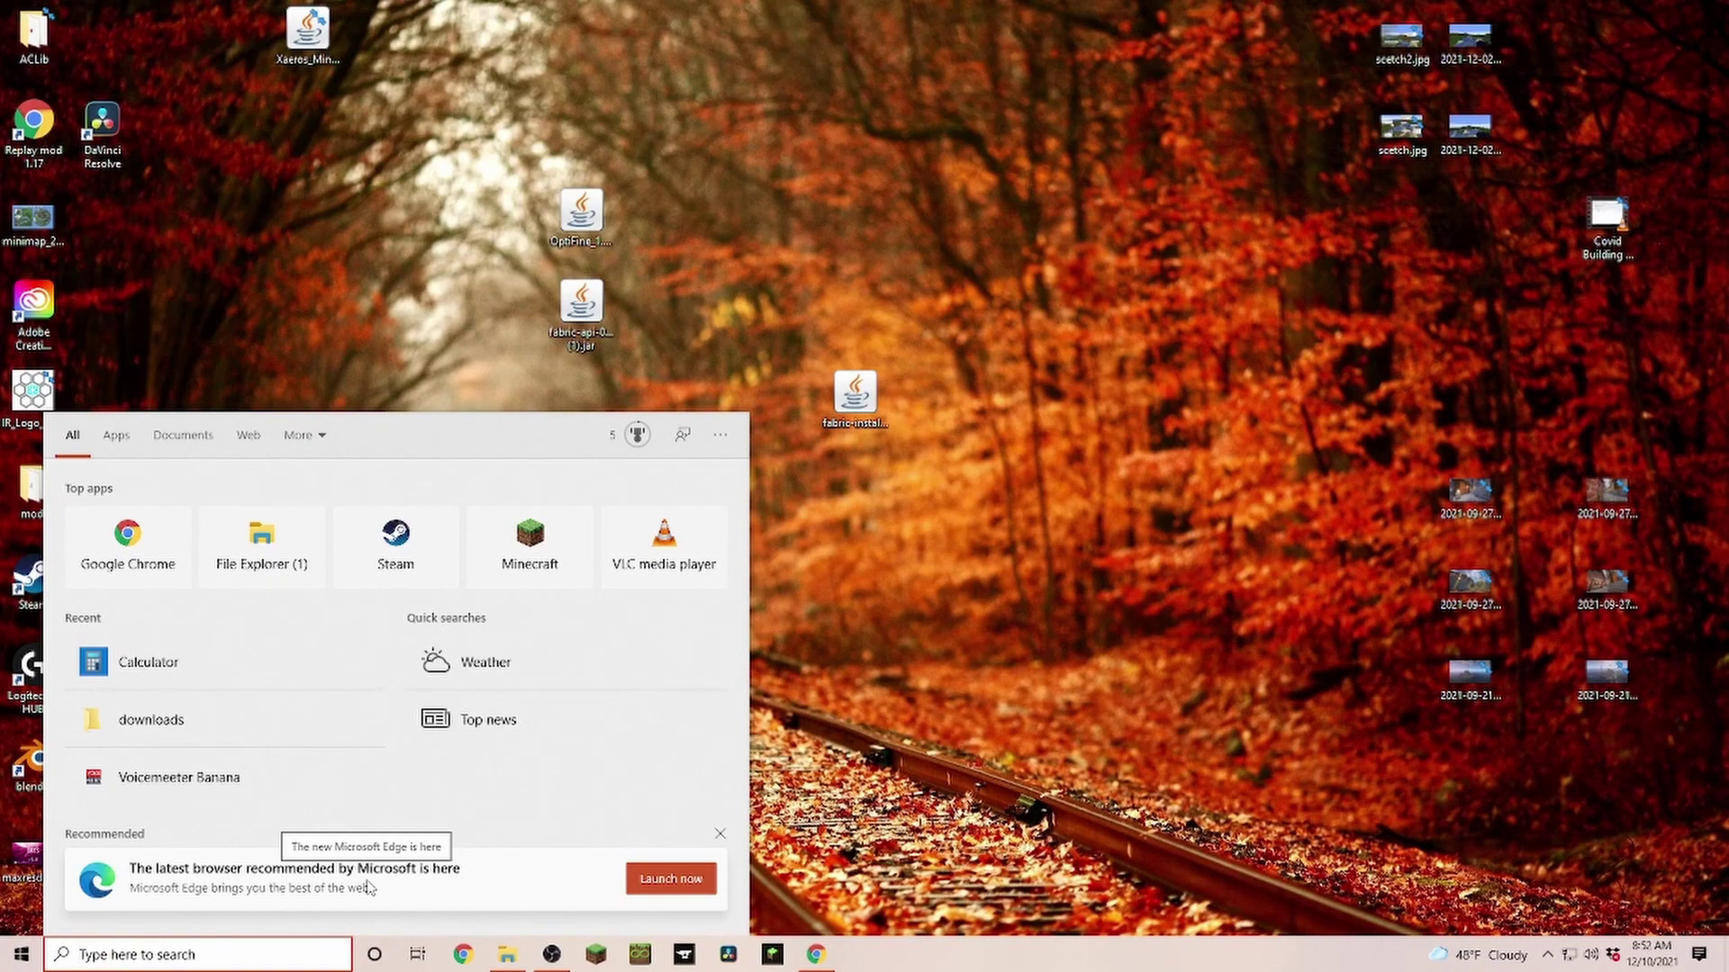
pyautogui.write('%')
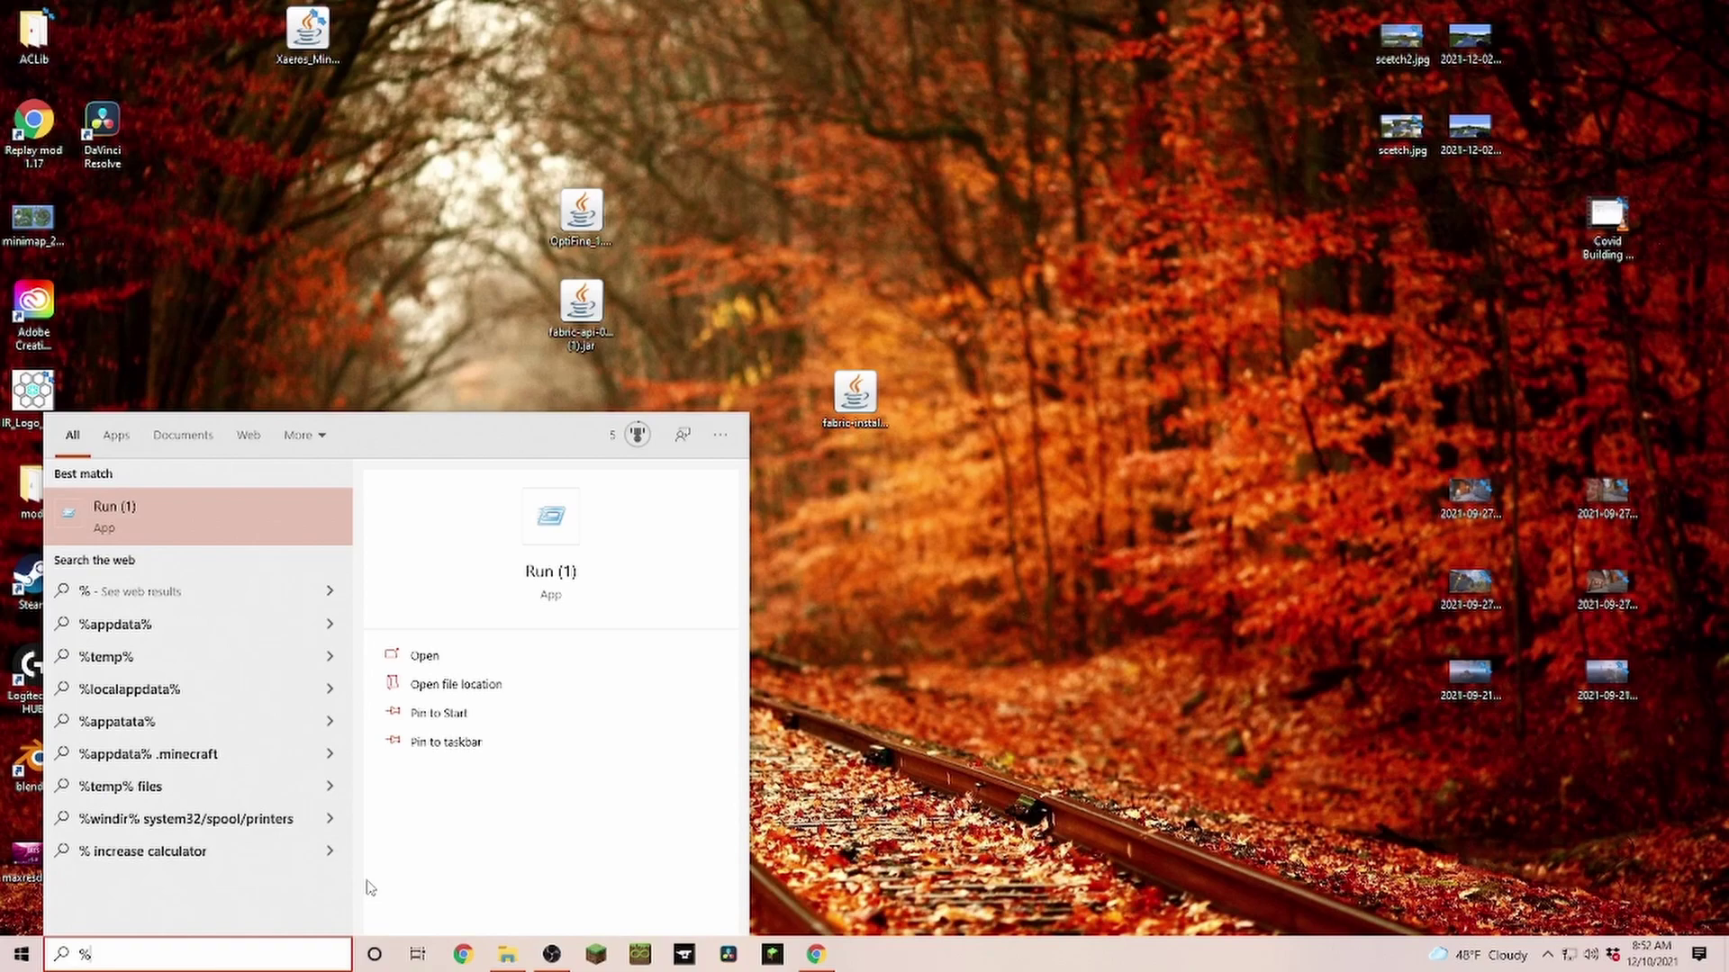
pyautogui.write('appdata%')
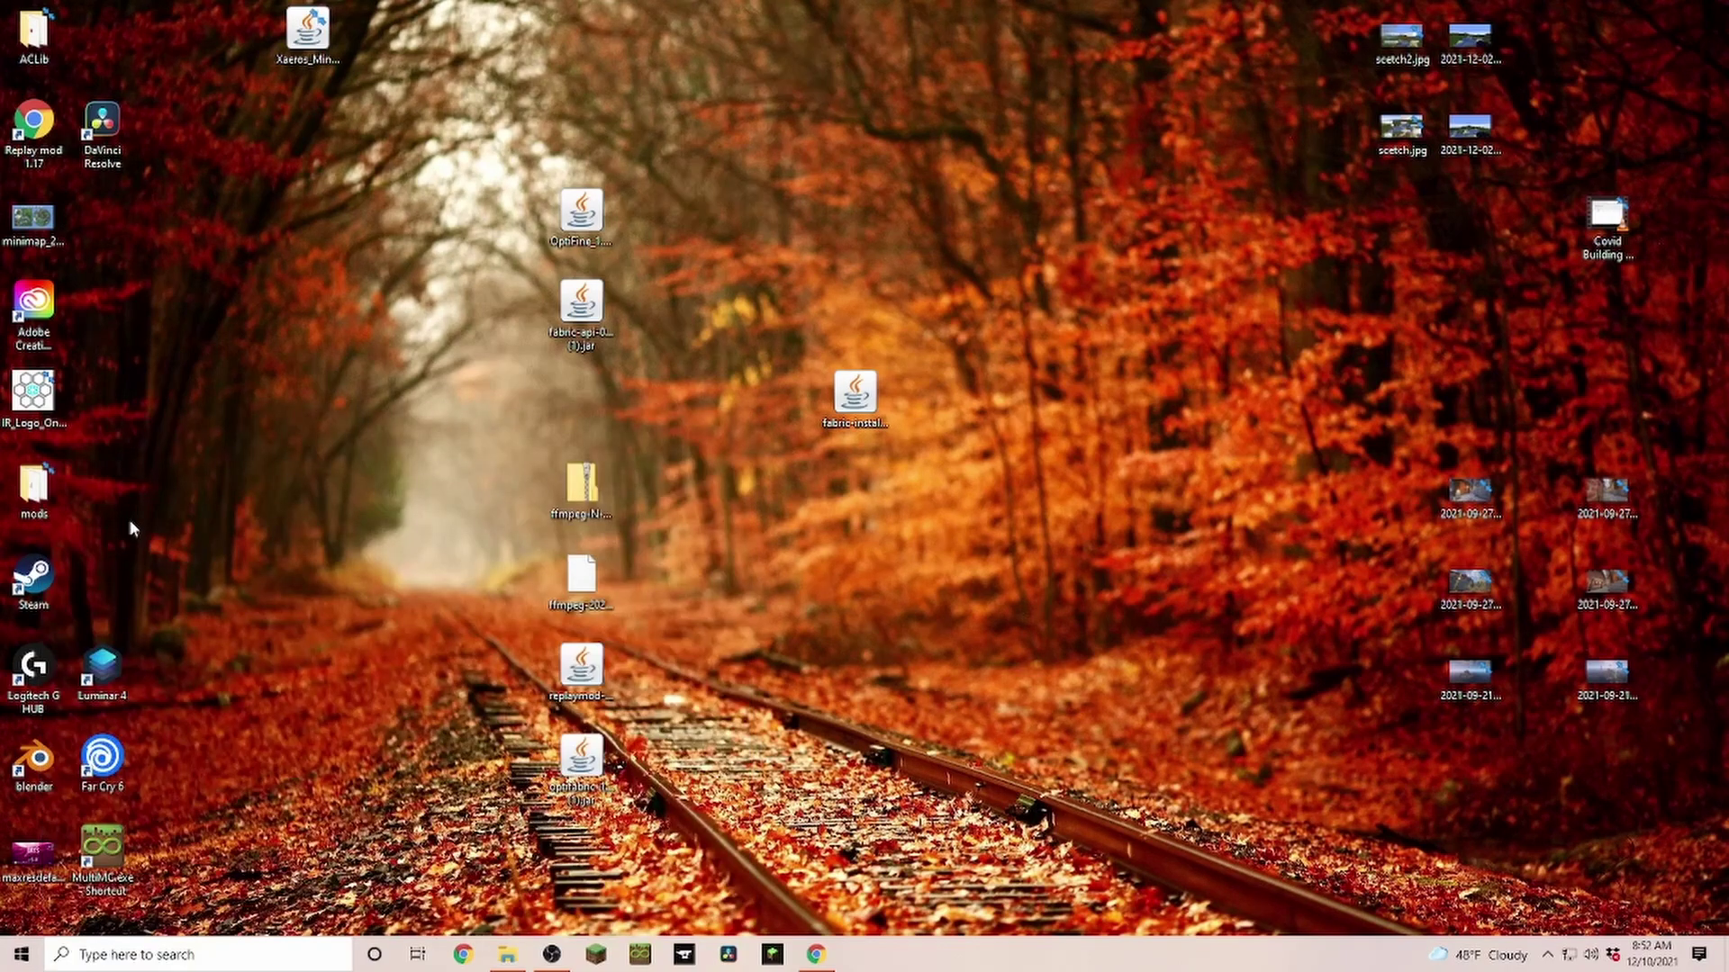
pyautogui.hotkey('alt', 'Tab')
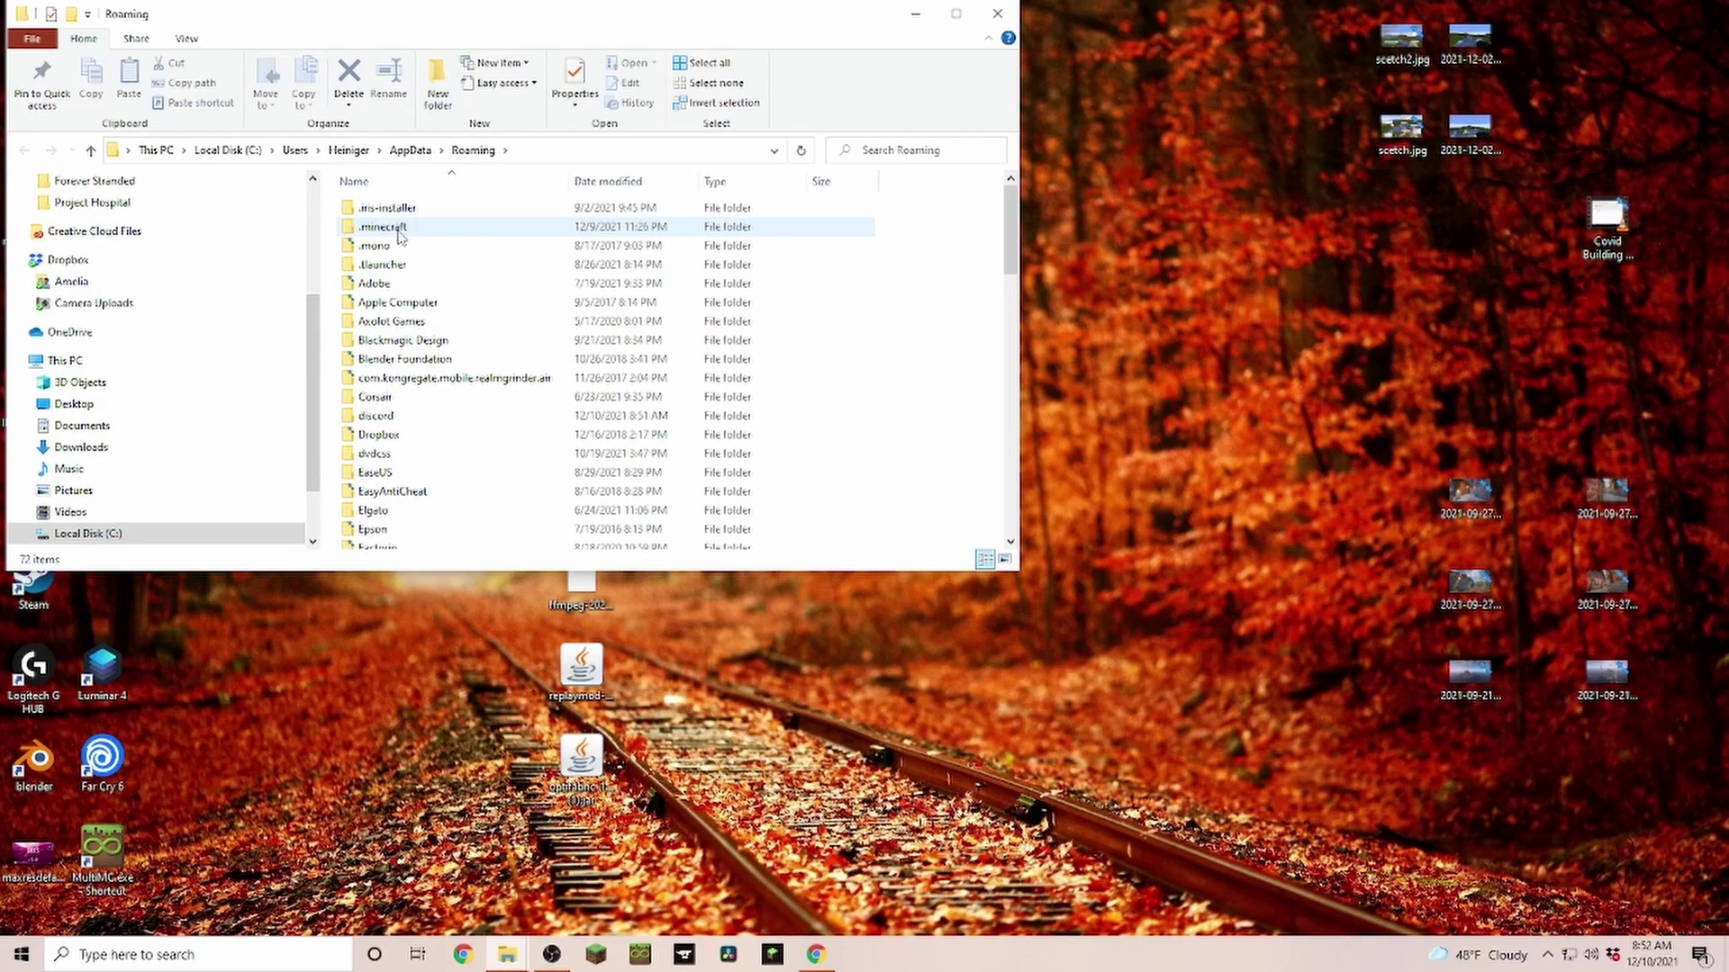
pyautogui.doubleClick(399, 235)
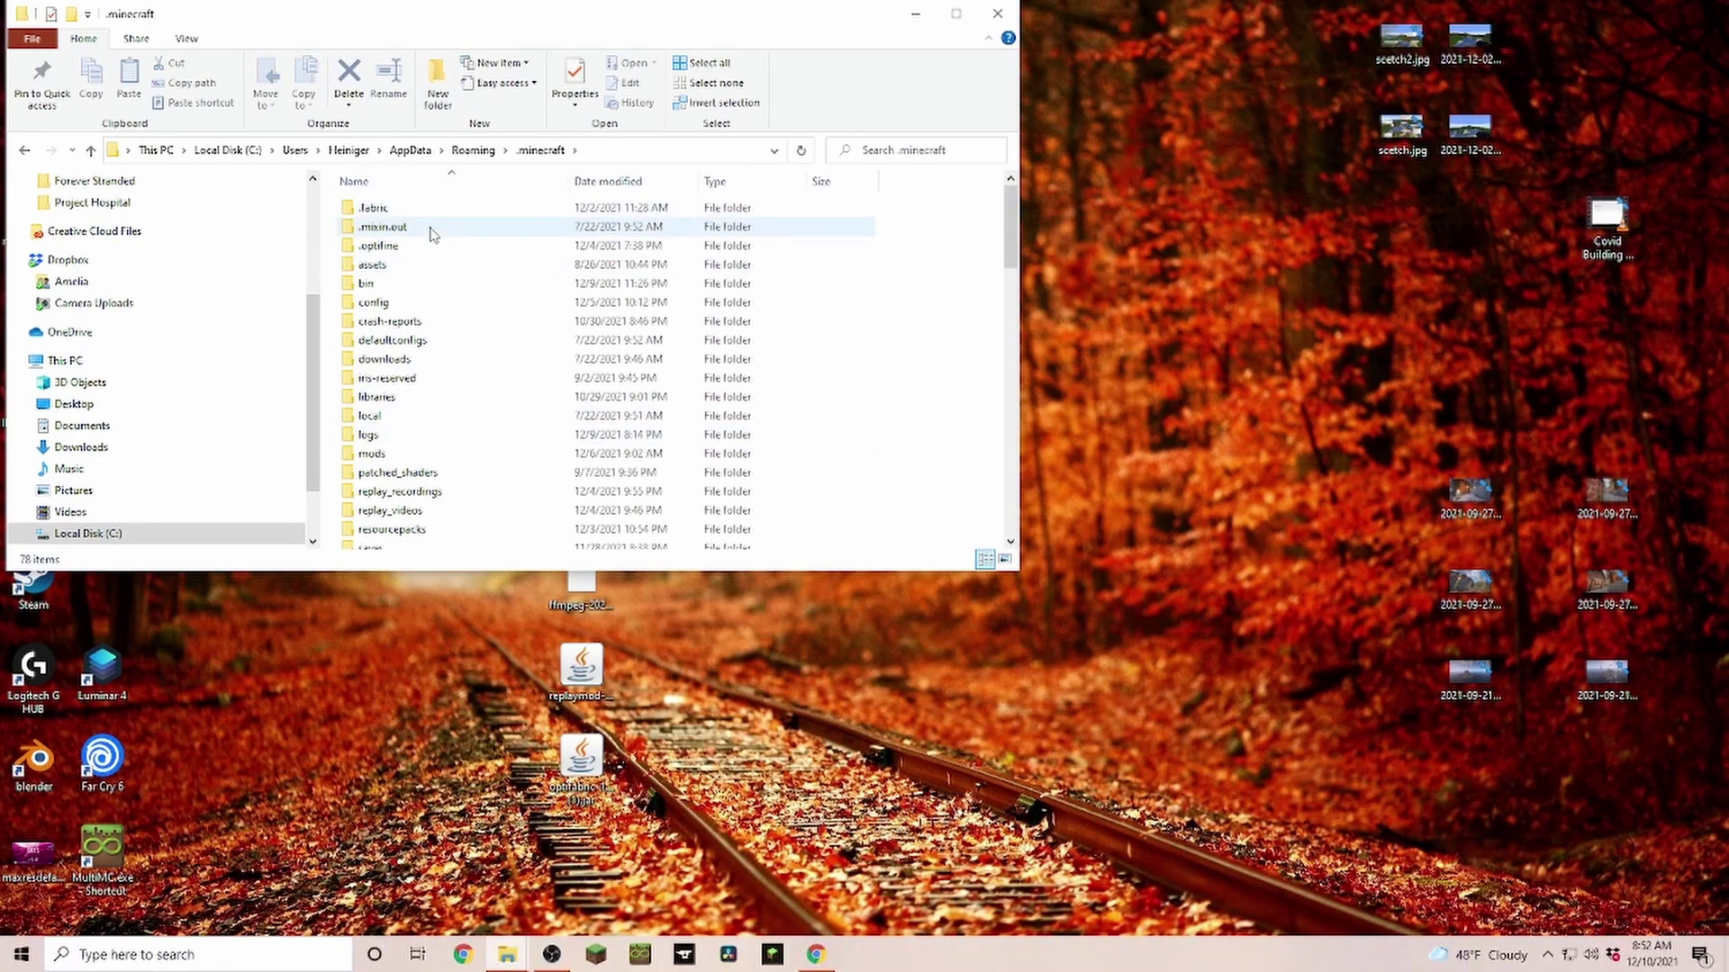
pyautogui.scroll(-1, 405, 378)
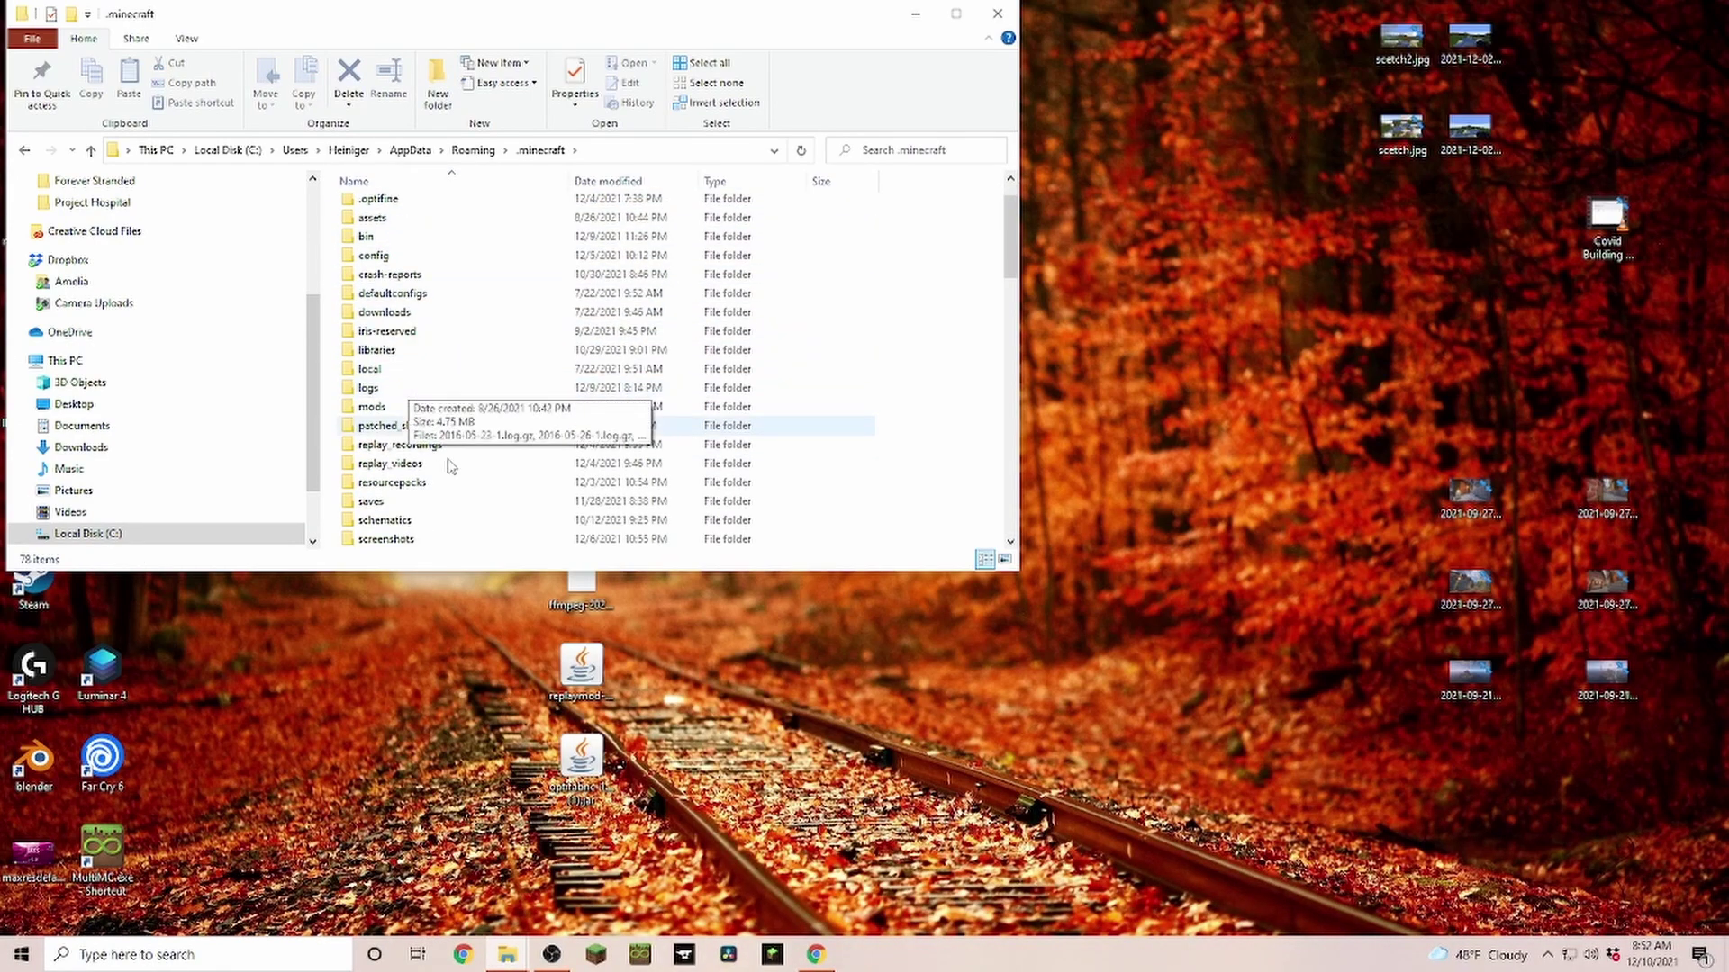
pyautogui.doubleClick(381, 410)
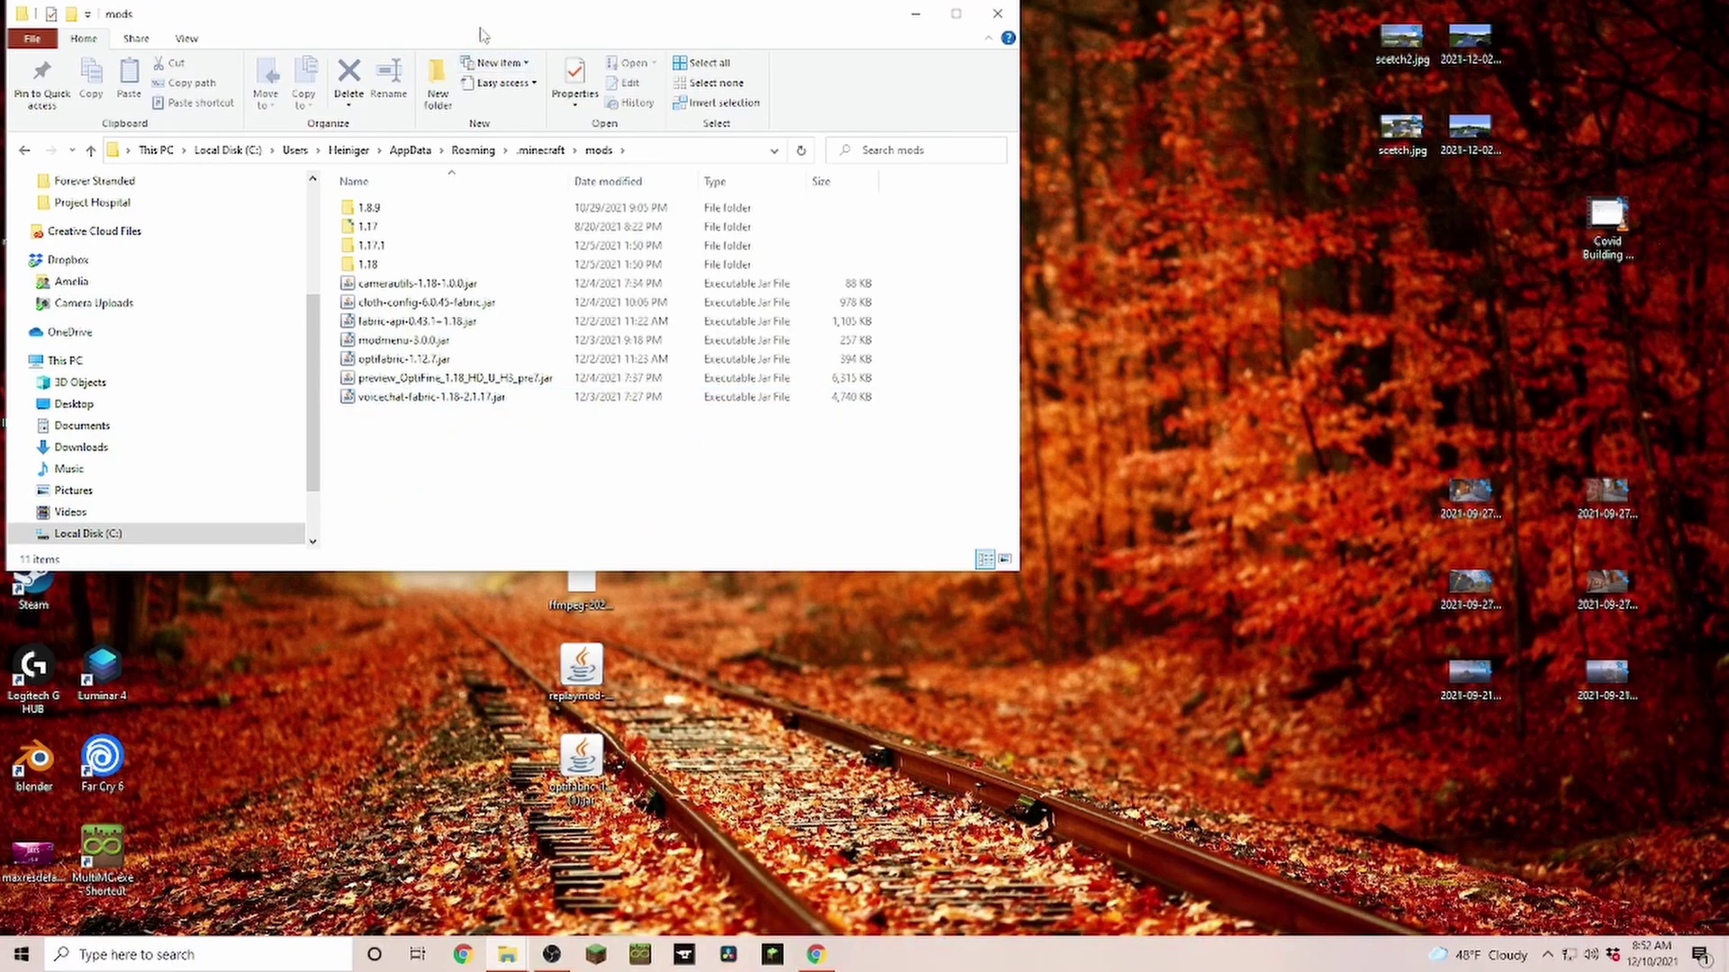
pyautogui.moveTo(481, 33); pyautogui.dragTo(1227, 52)
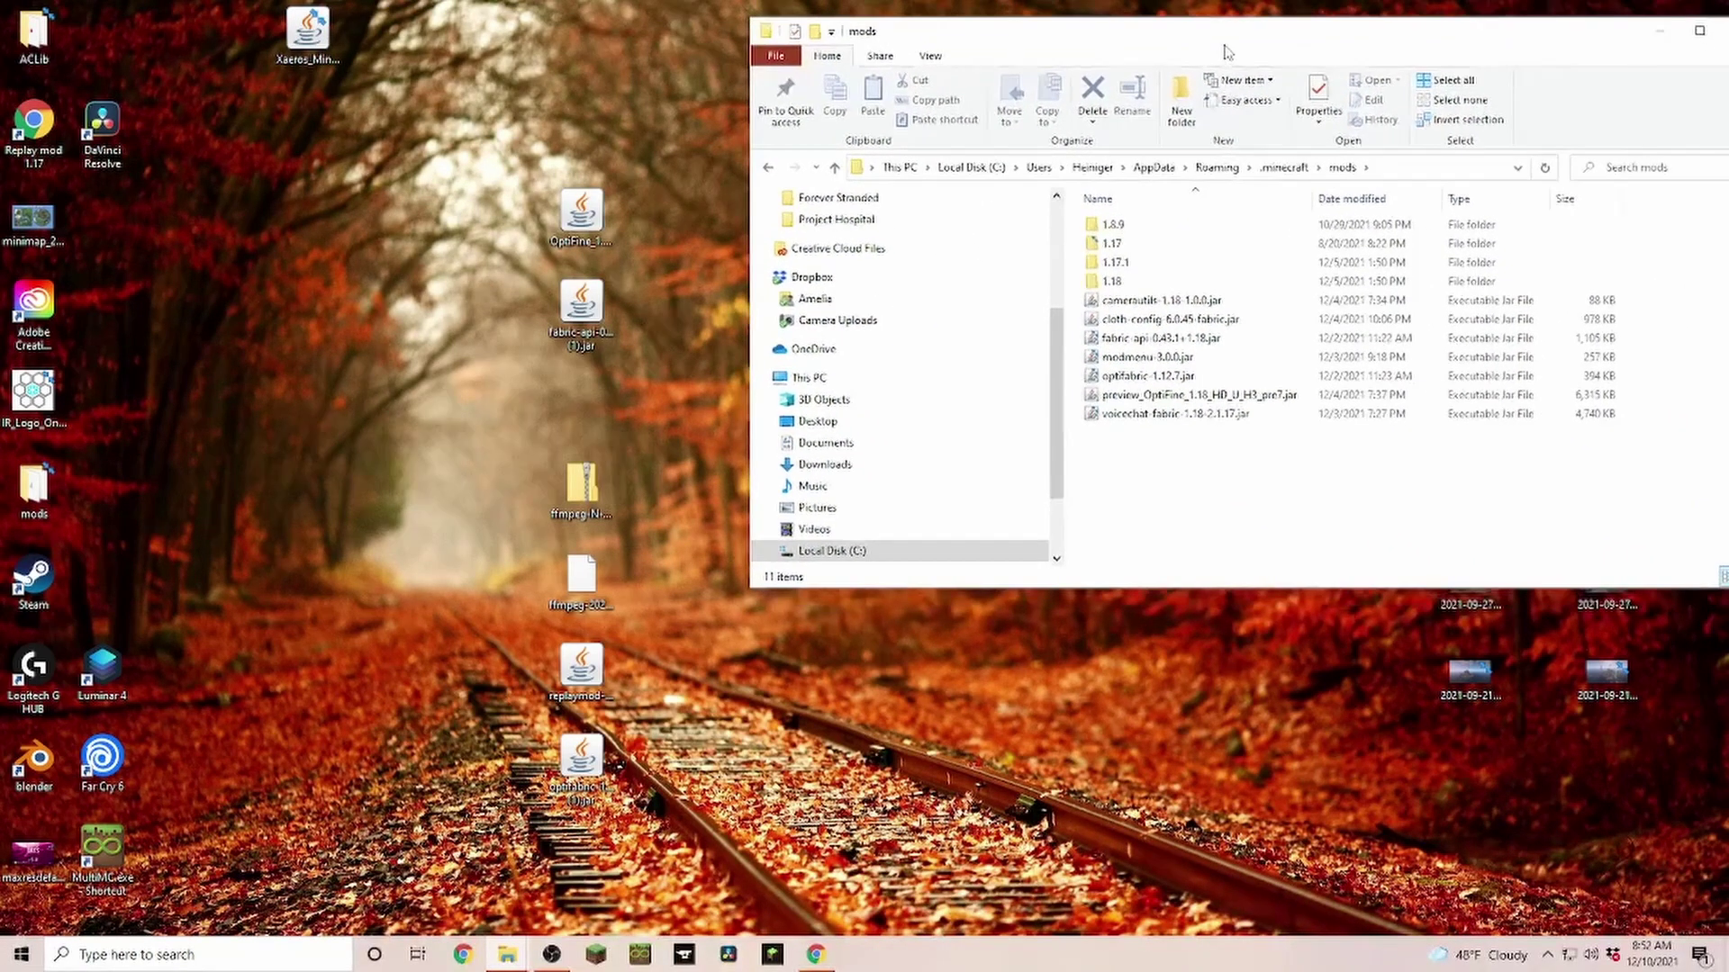
# - Set the downloaded fabric-api jar aside on the desktop, below the mods folder window
pyautogui.click(572, 287)
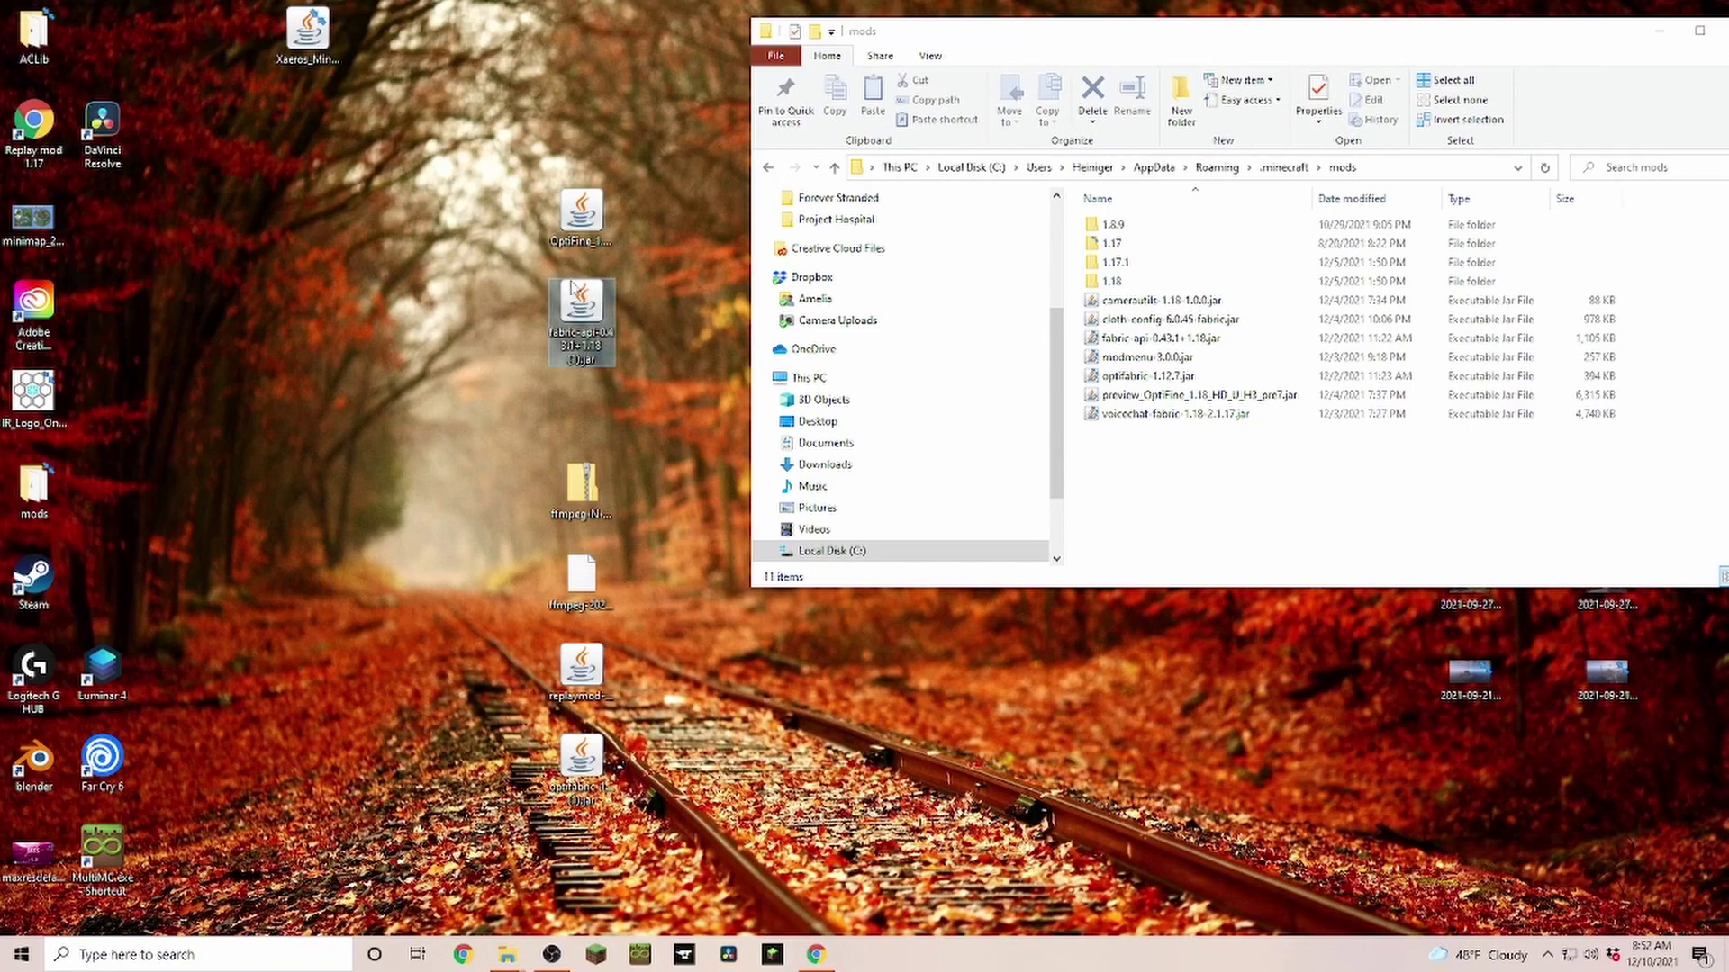
pyautogui.moveTo(564, 315); pyautogui.dragTo(1130, 351)
pyautogui.moveTo(1136, 717); pyautogui.dragTo(1130, 788)
# - Replace the preview OptiFine jar in the mods folder with OptiFine_1.18_HD_U_H3.jar and add replaymod-1.18.1-2.6.2.jar
pyautogui.click(578, 237)
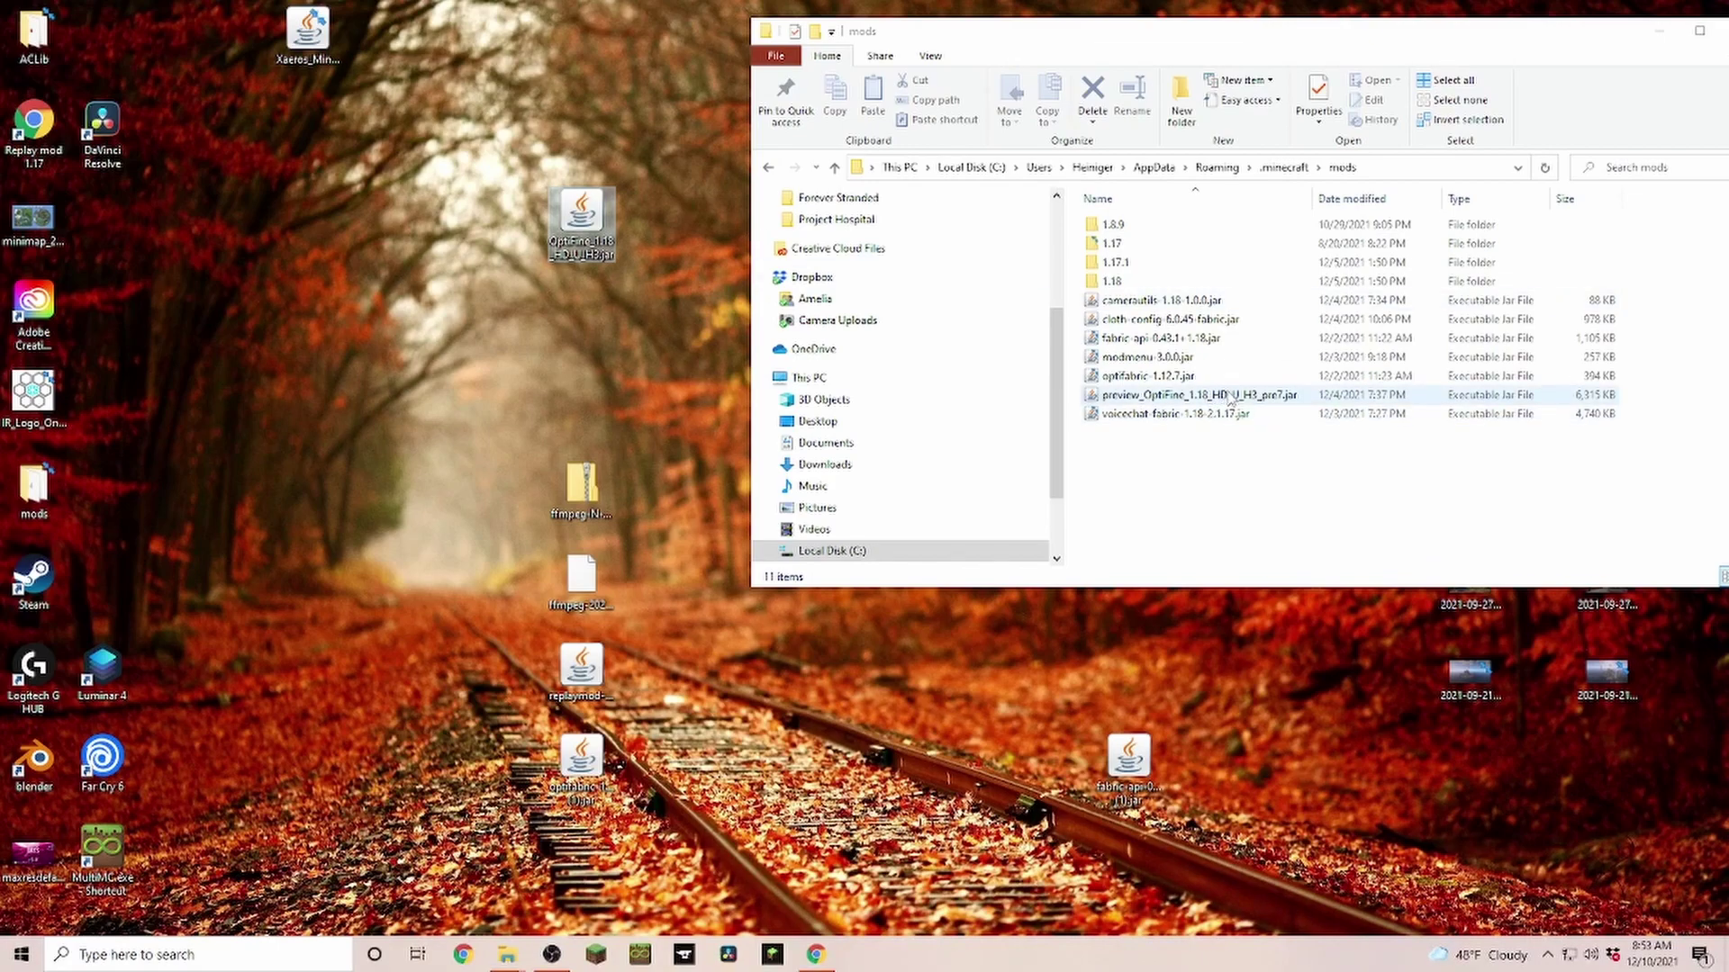
pyautogui.moveTo(1245, 396); pyautogui.dragTo(1196, 502)
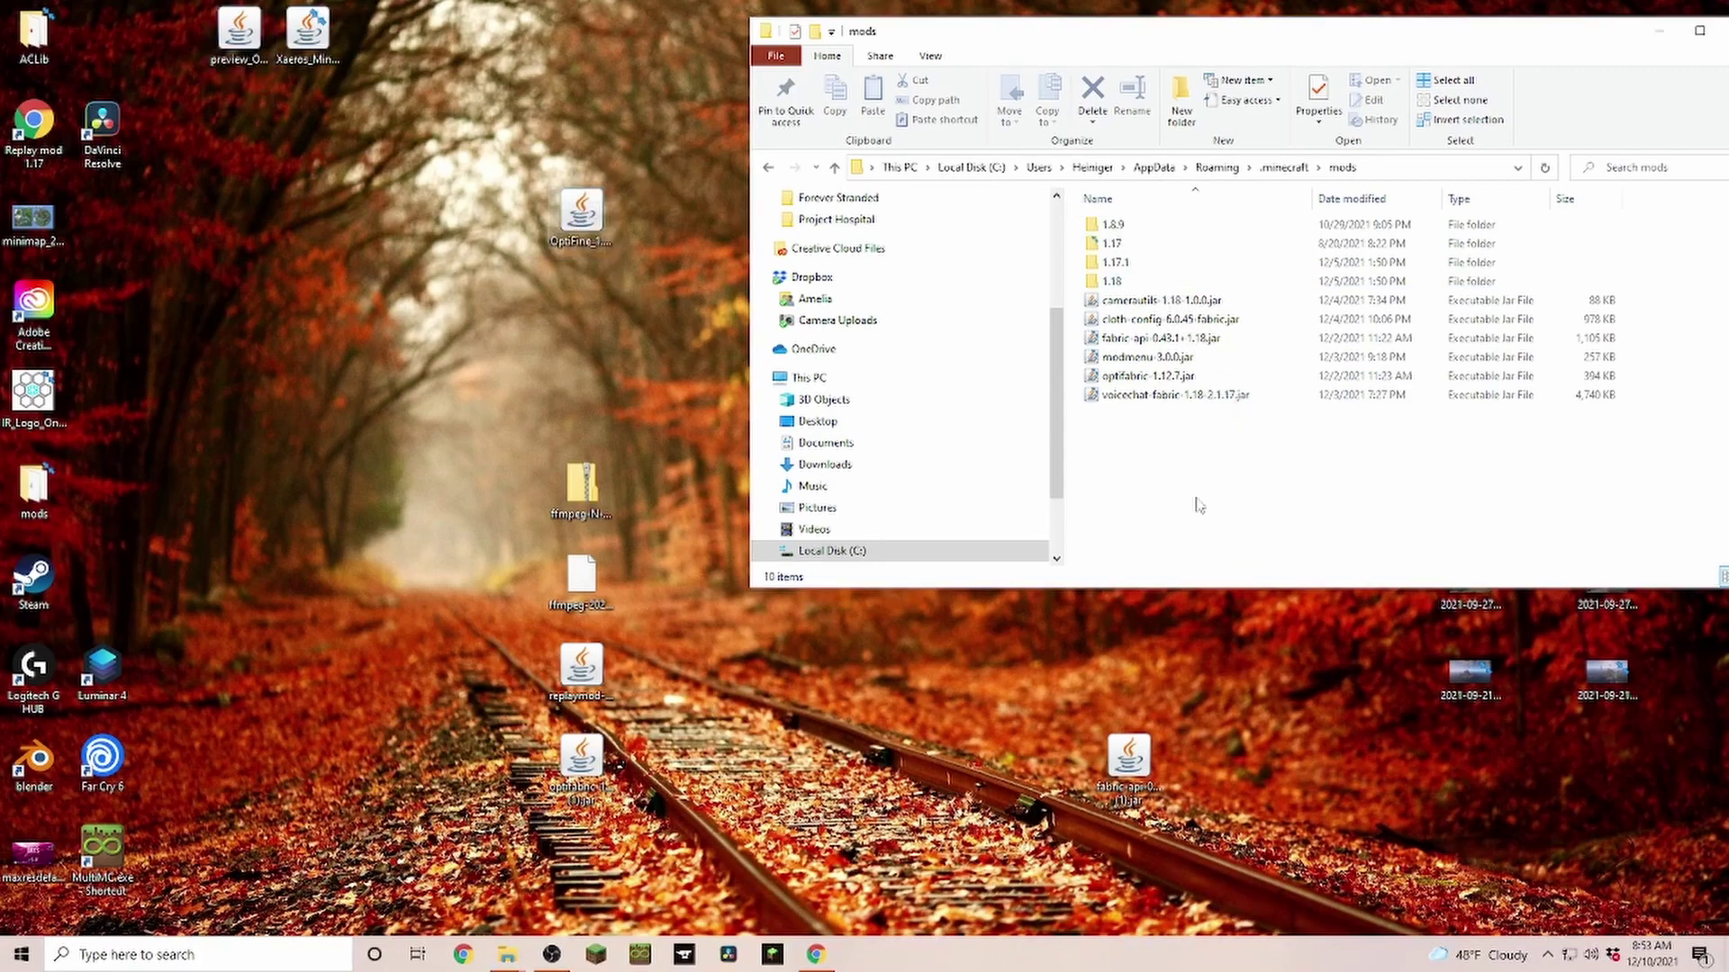
pyautogui.moveTo(582, 675); pyautogui.dragTo(1127, 478)
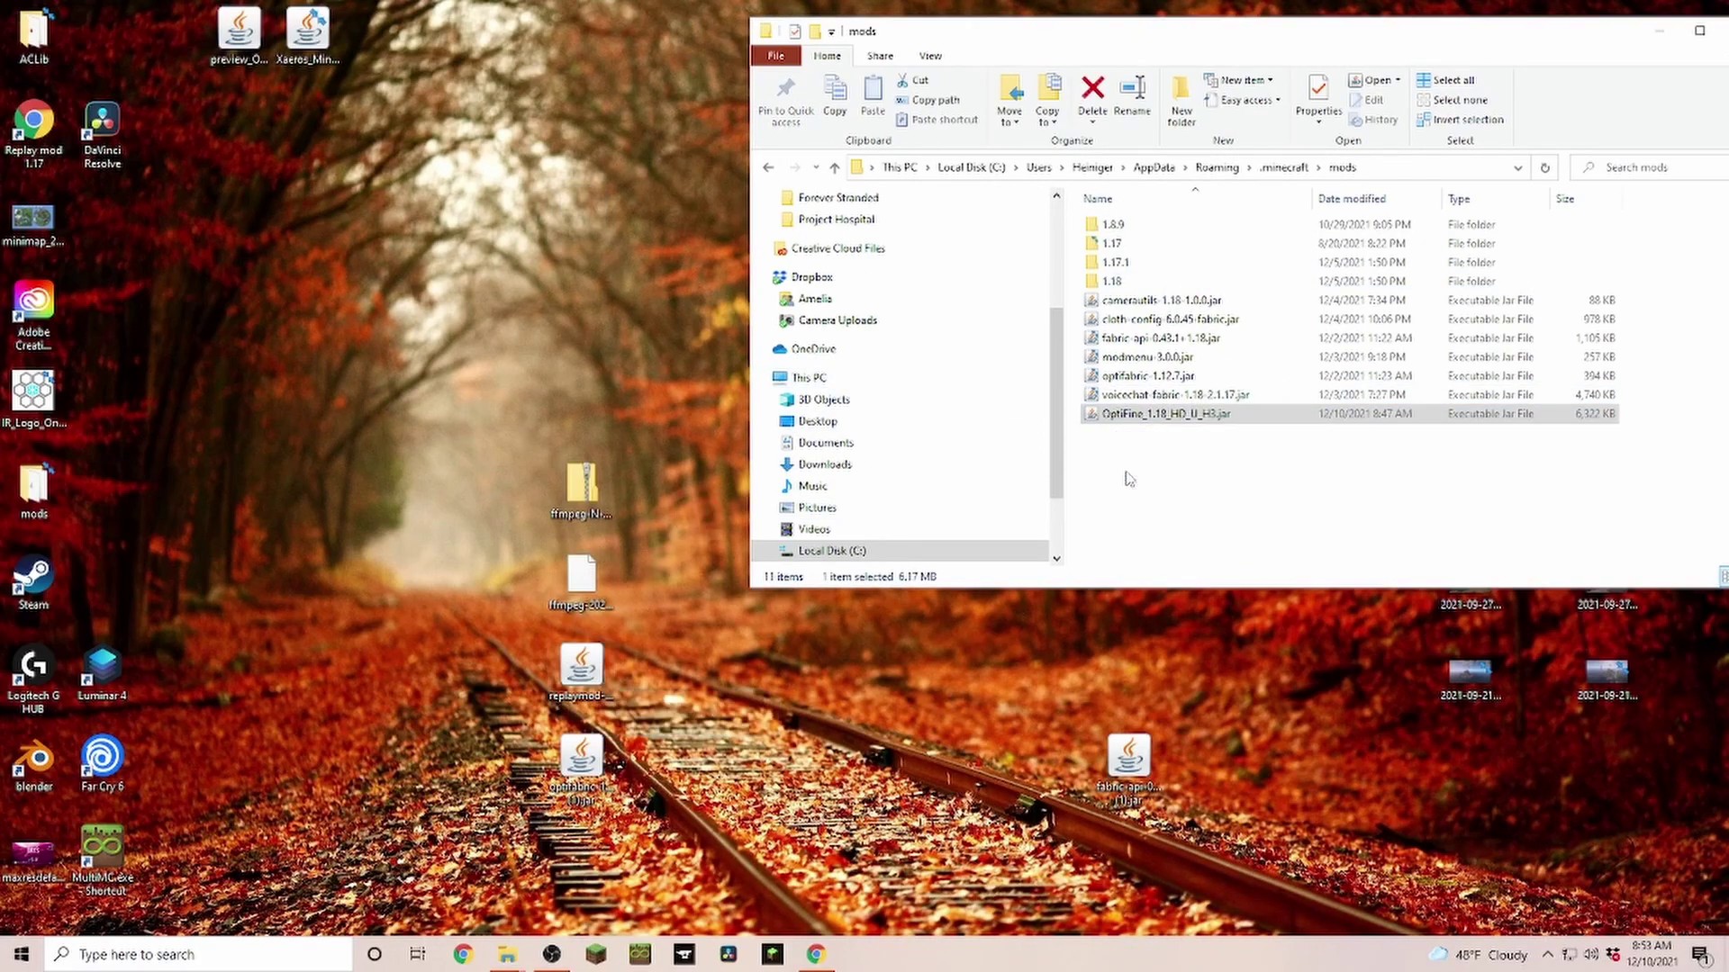
# - Set the downloaded OptiFabric and fabric-api jars aside together on an empty area of the desktop
pyautogui.click(585, 770)
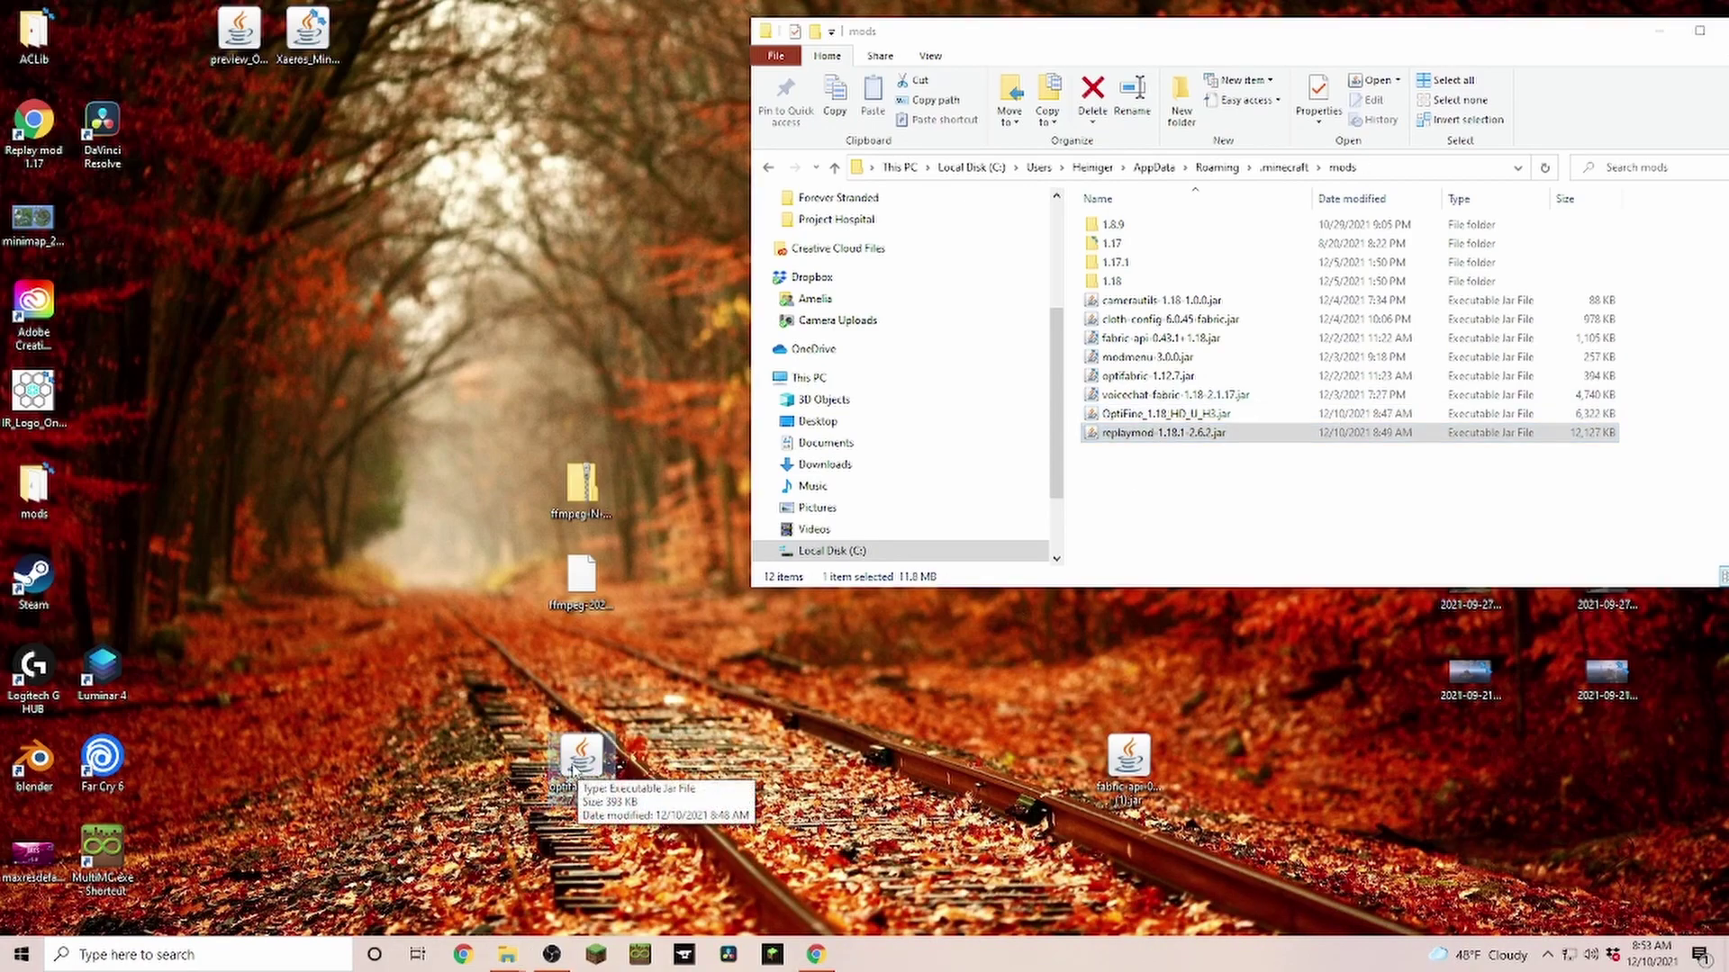
pyautogui.moveTo(573, 770); pyautogui.dragTo(1467, 869)
pyautogui.keyDown('ctrl'); pyautogui.click(1128, 761); pyautogui.keyUp('ctrl')
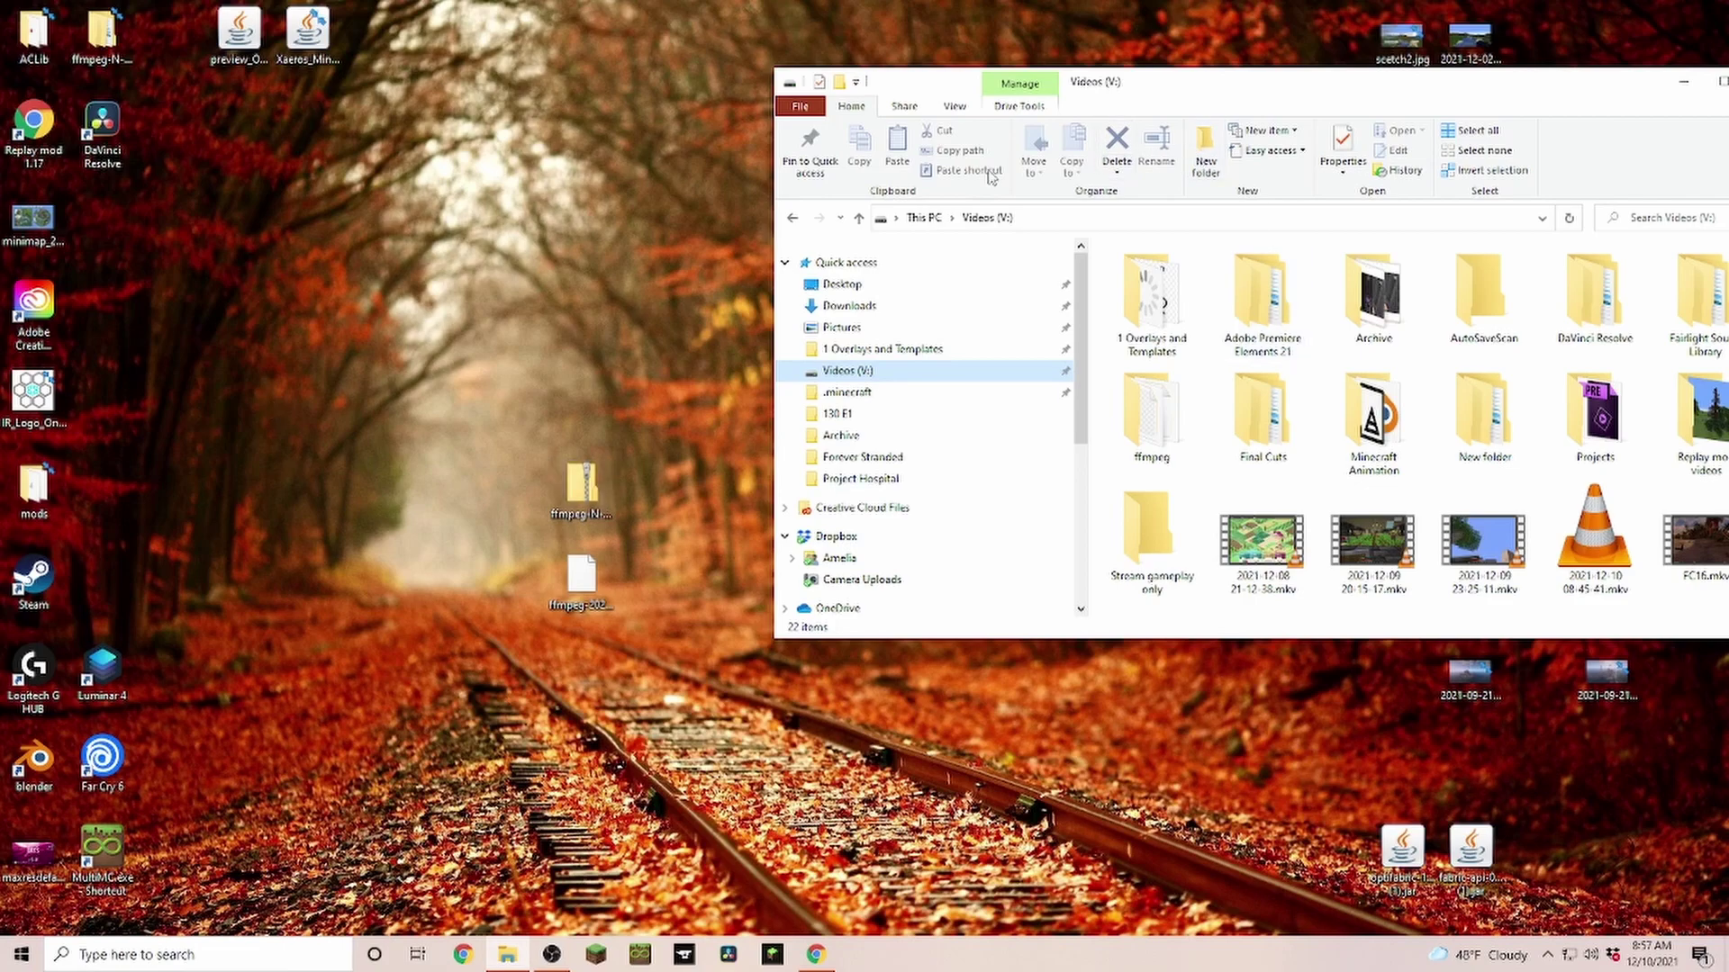
# - Extract the ffmpeg-N-104831 win64-gpl-shared zip from the desktop to the Videos (V:) drive
pyautogui.click(1157, 428)
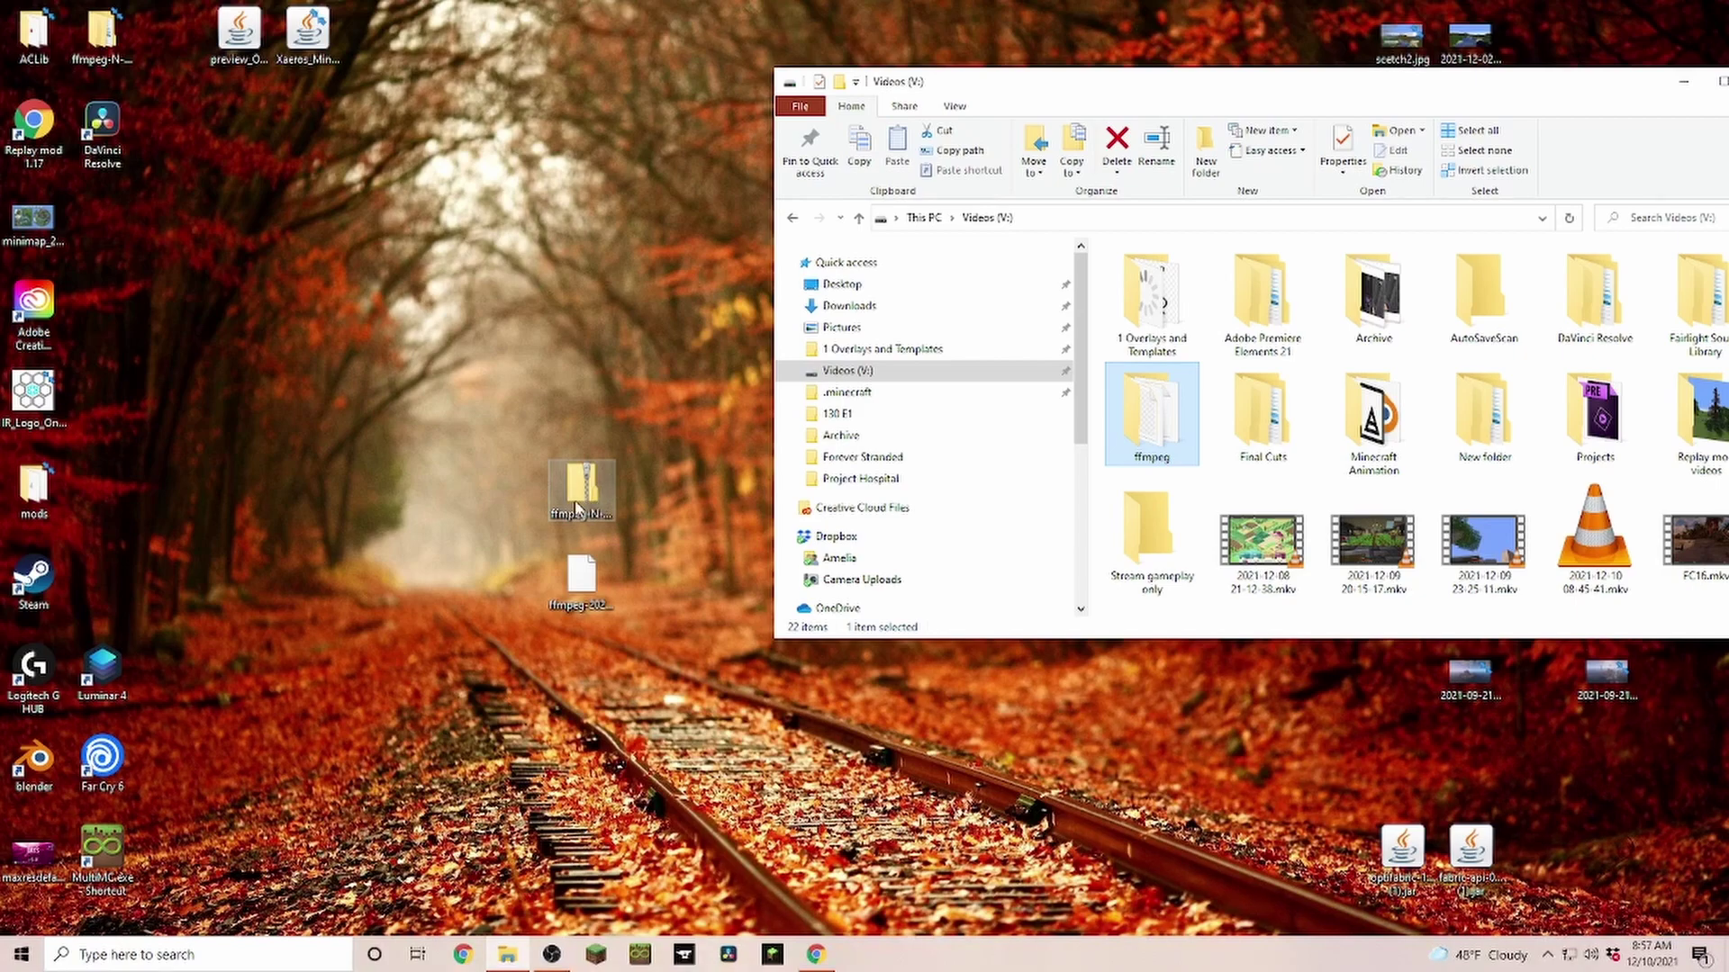
pyautogui.moveTo(575, 503); pyautogui.dragTo(1265, 486)
pyautogui.click(1278, 487)
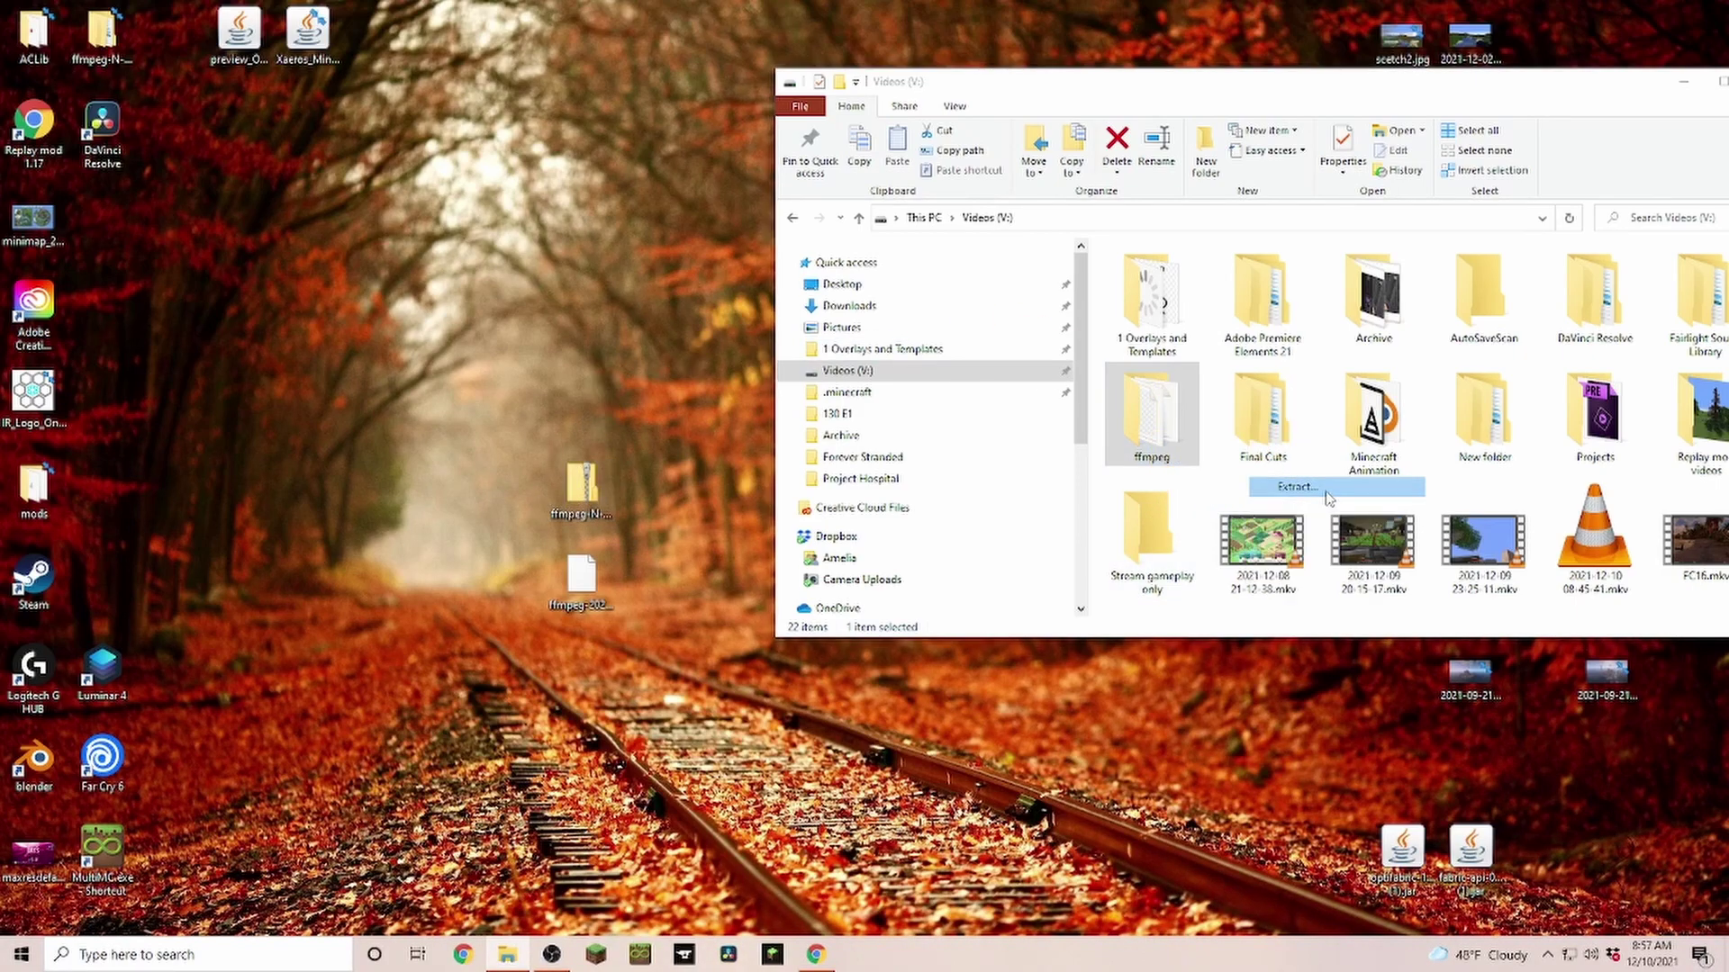
pyautogui.click(1027, 650)
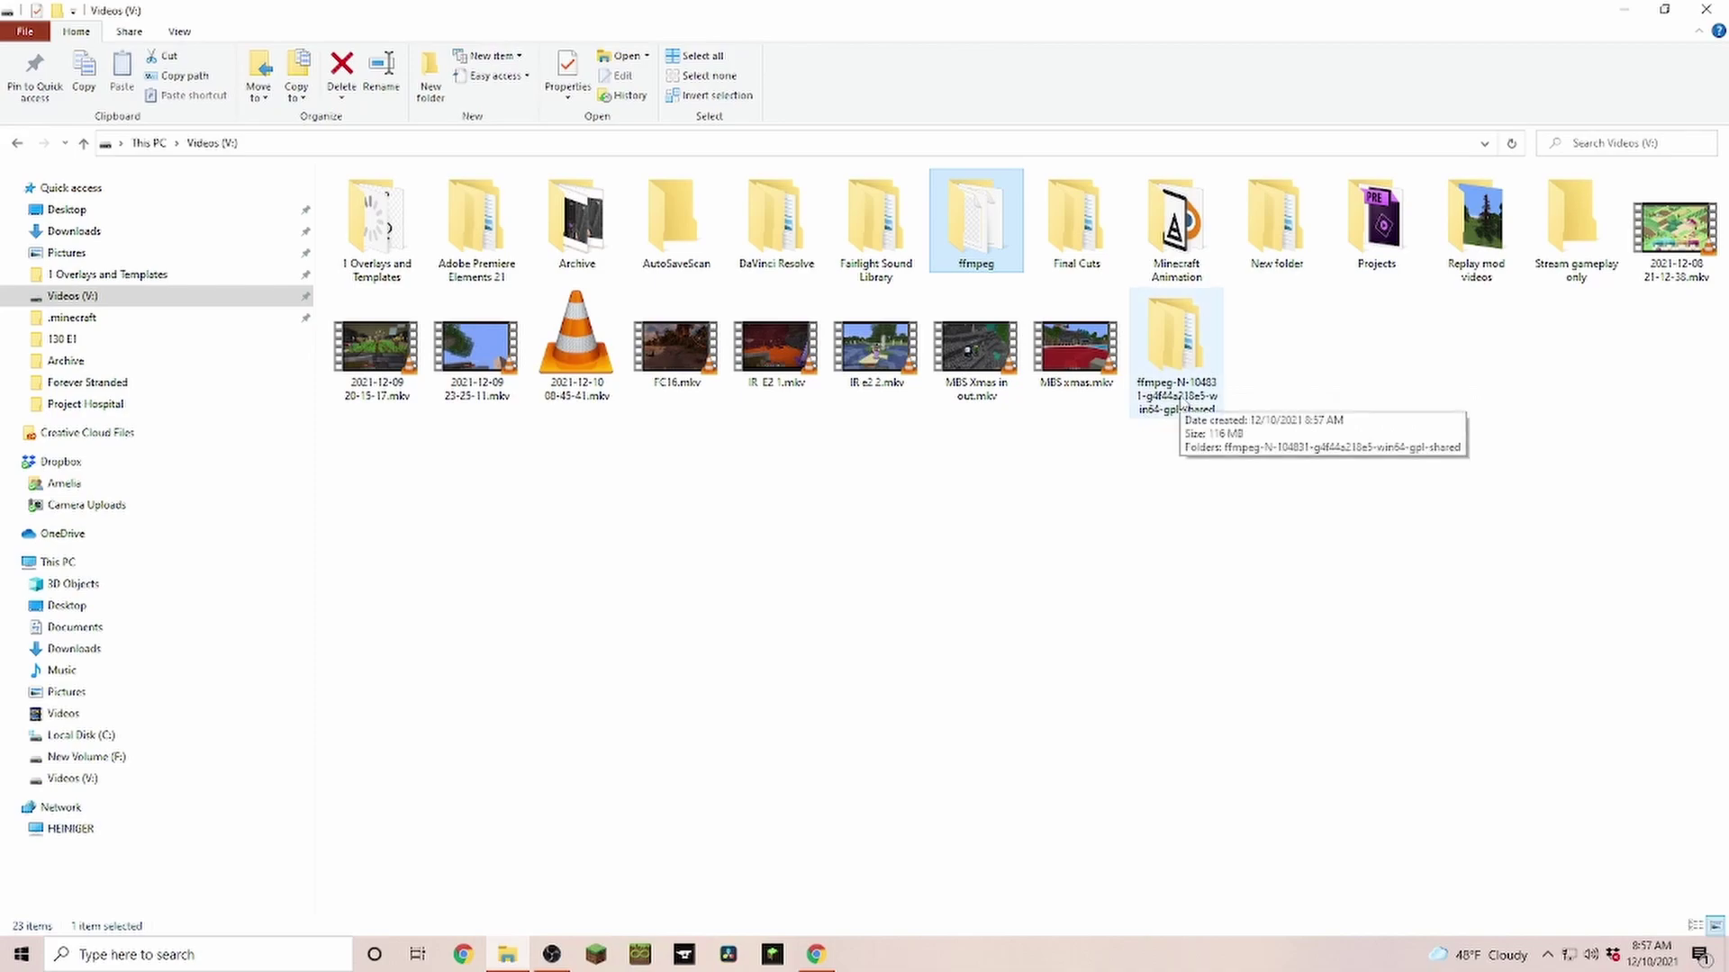
# - Try to rename the extracted win64-gpl-shared folder on the Videos (V:) drive as ffmpeg
pyautogui.click(1179, 406)
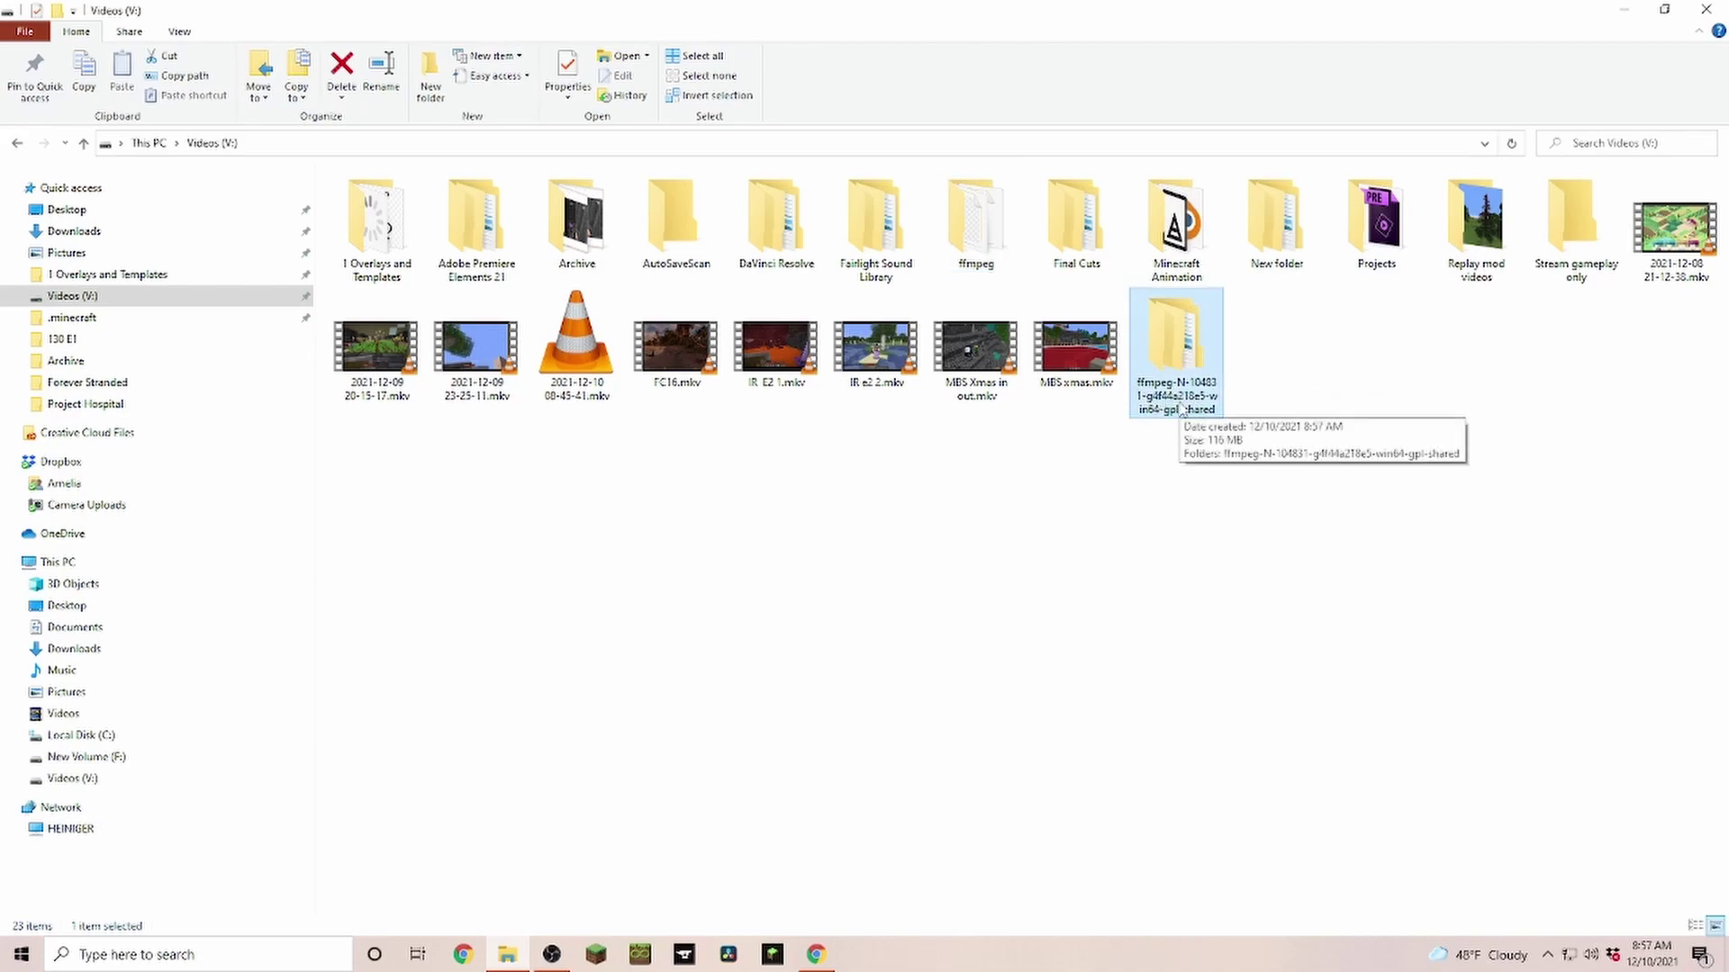
pyautogui.click(1181, 407)
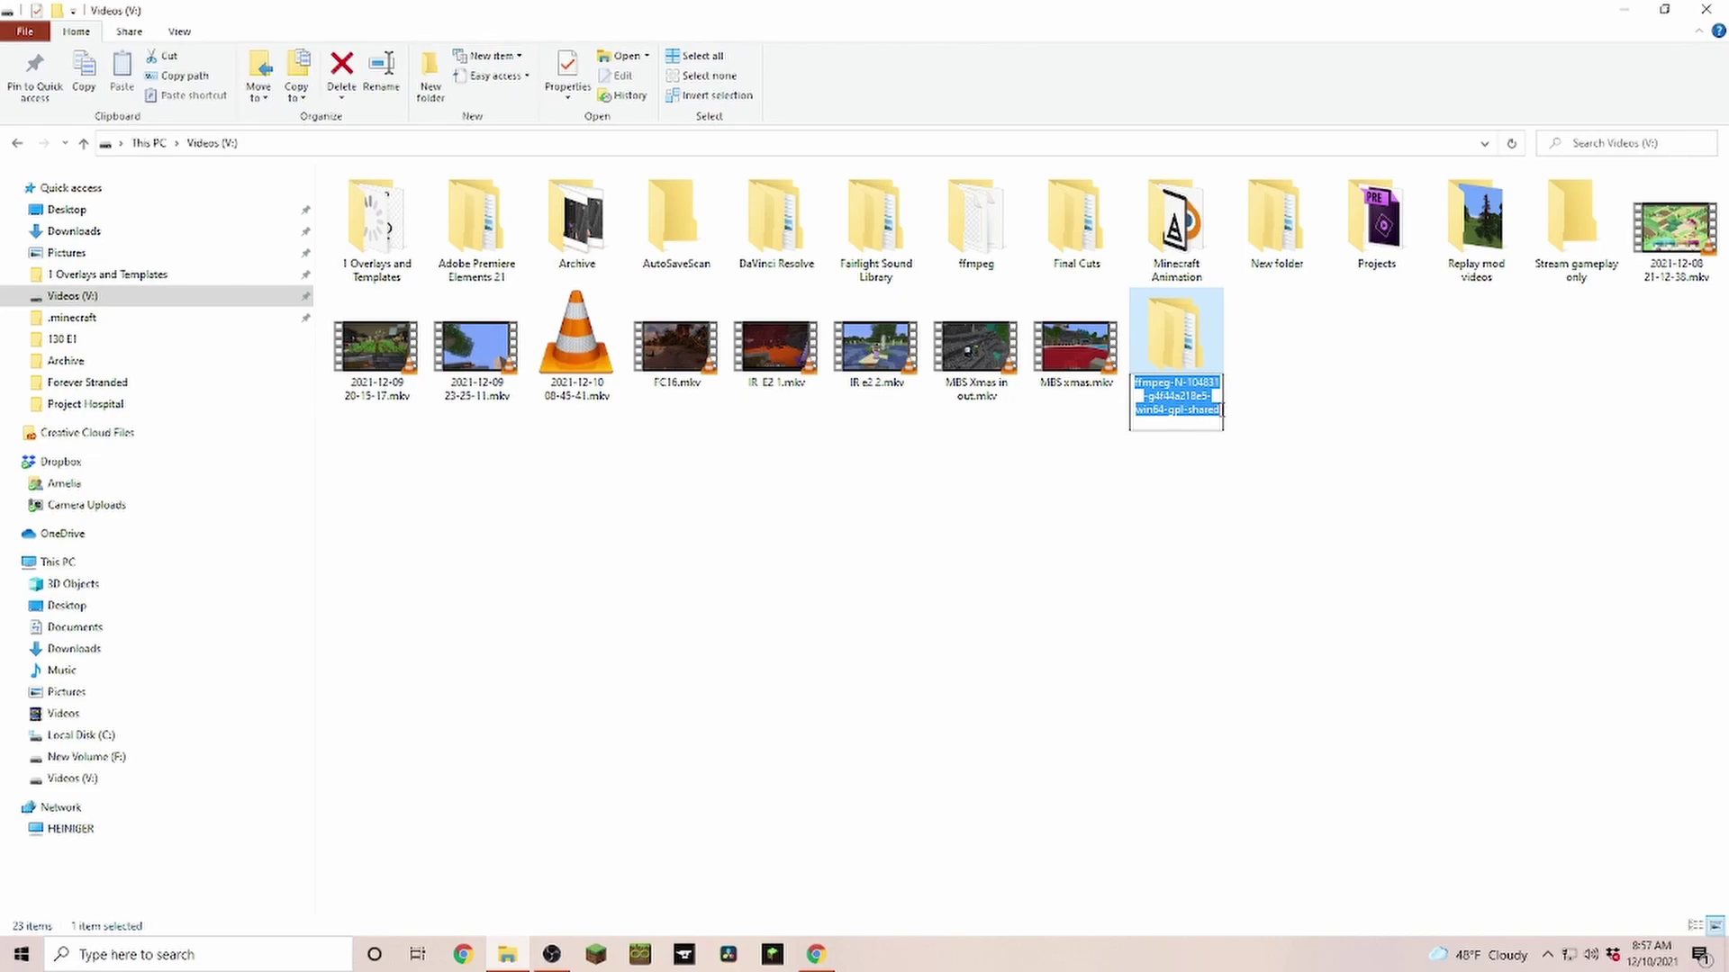
pyautogui.moveTo(1221, 410); pyautogui.dragTo(1170, 382)
pyautogui.press('BackSpace')
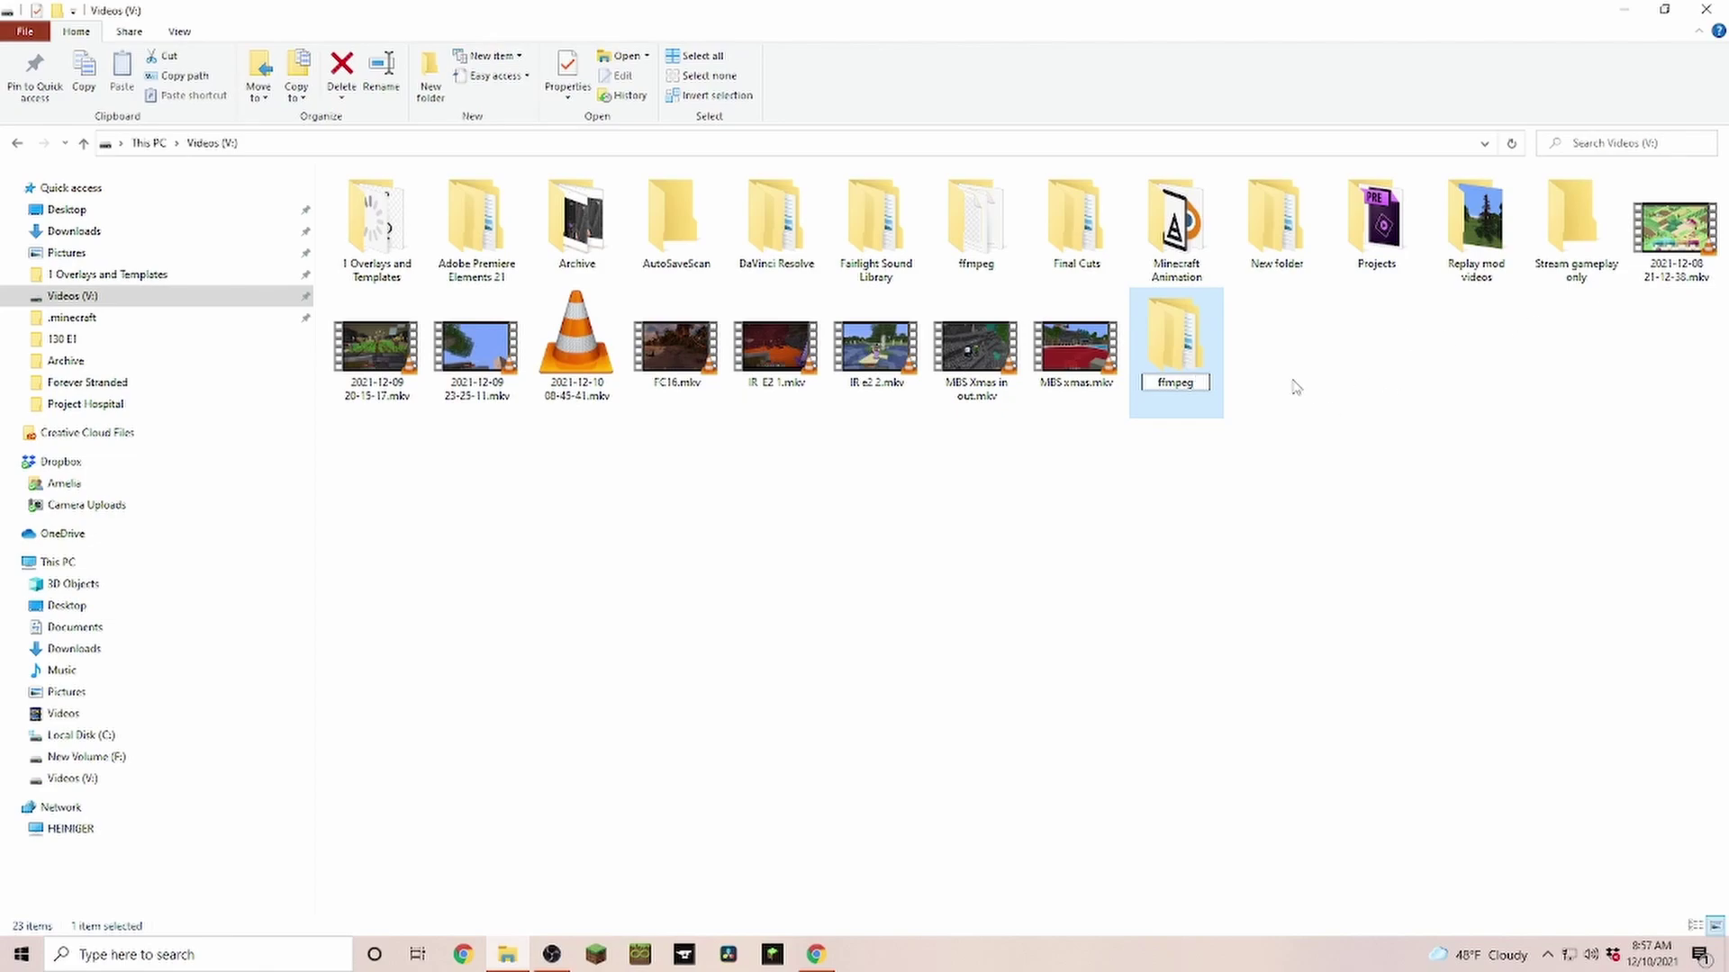
pyautogui.press('Return')
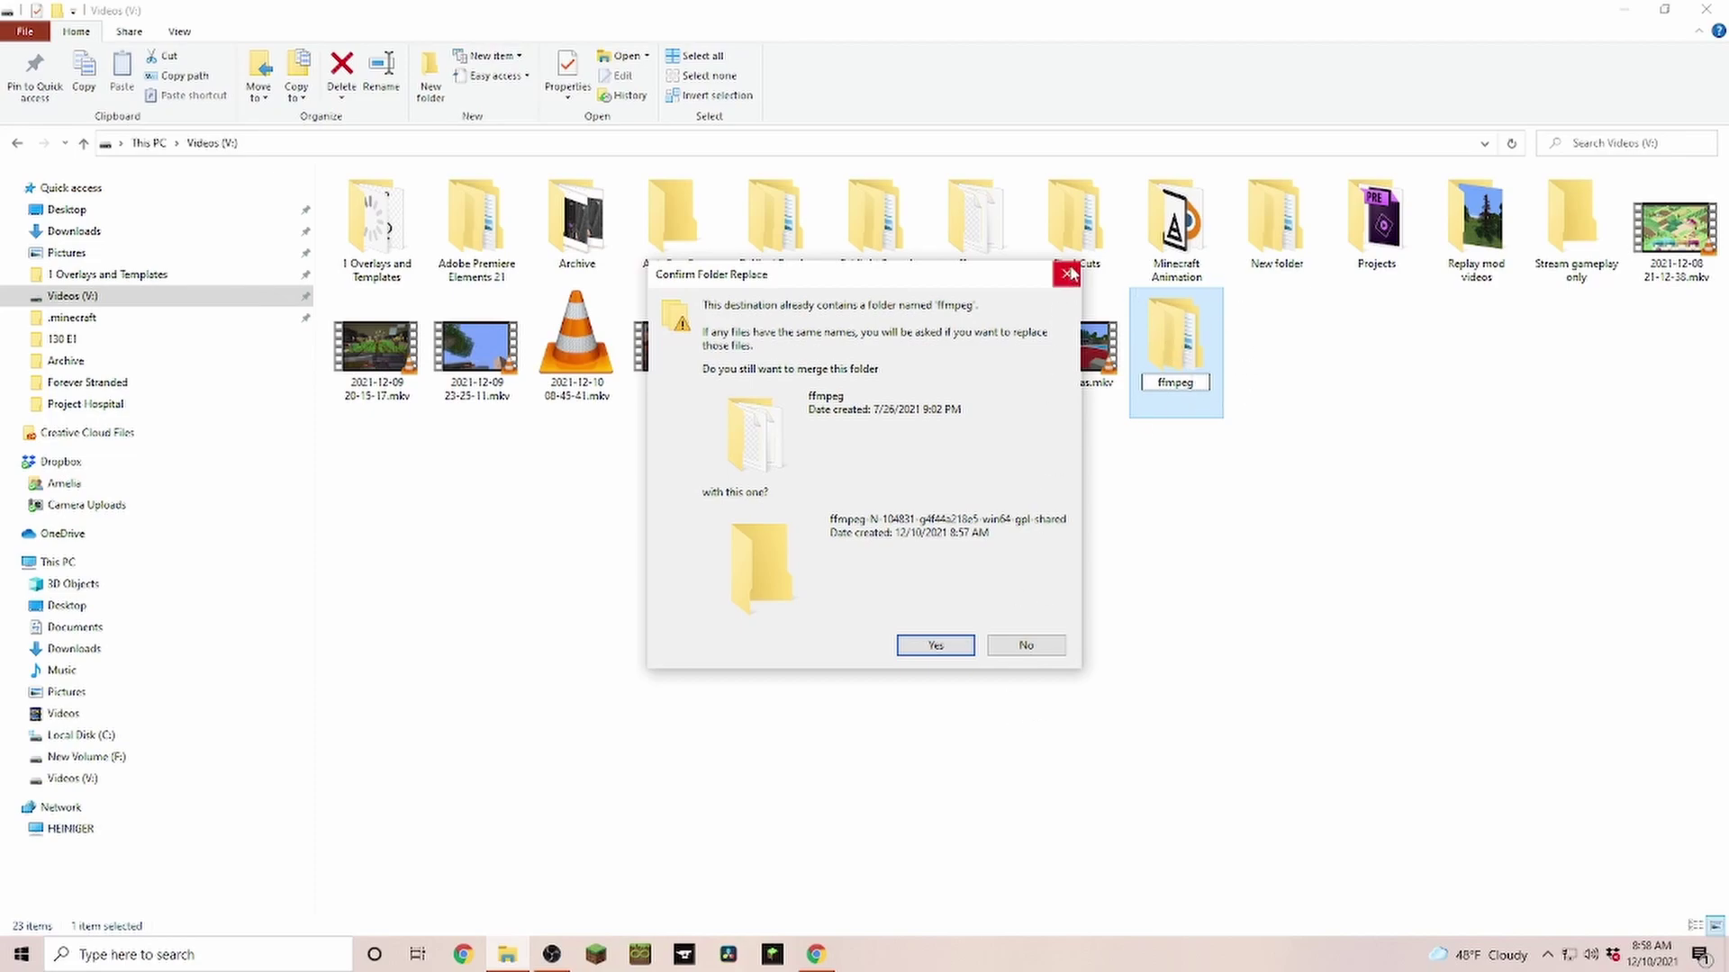
pyautogui.click(1067, 274)
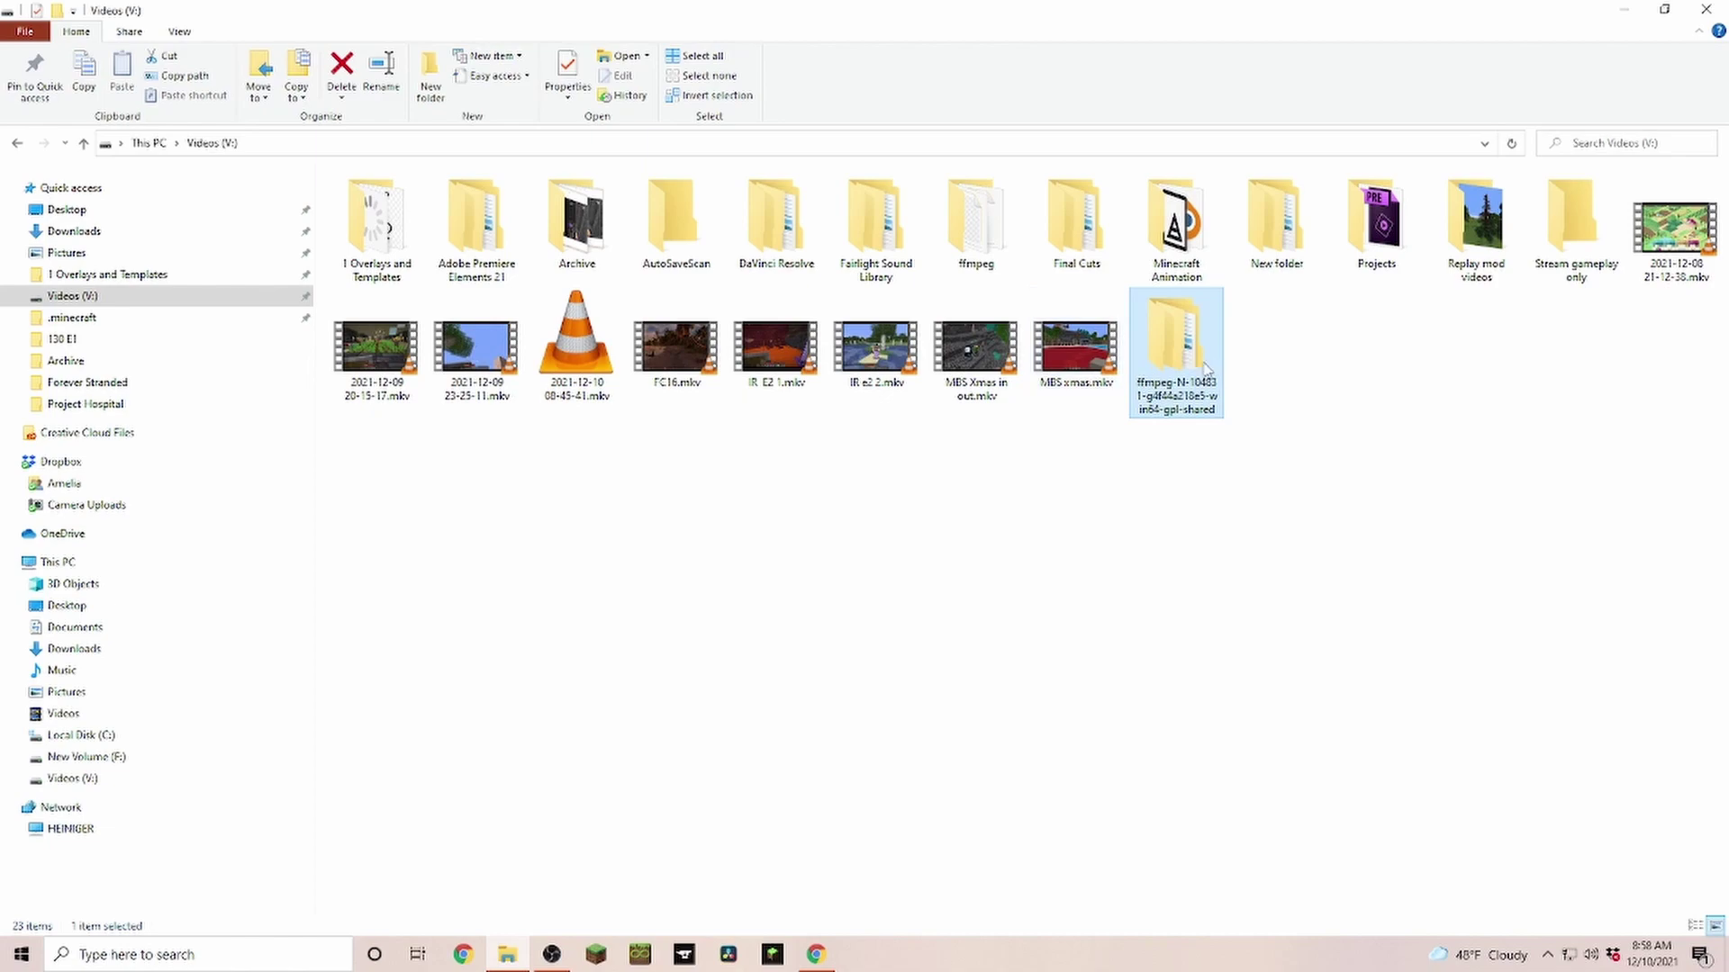
# - Delete the newly extracted win64-gpl-shared folder from the Videos (V:) drive and close the window
pyautogui.press('Delete')
pyautogui.click(1703, 11)
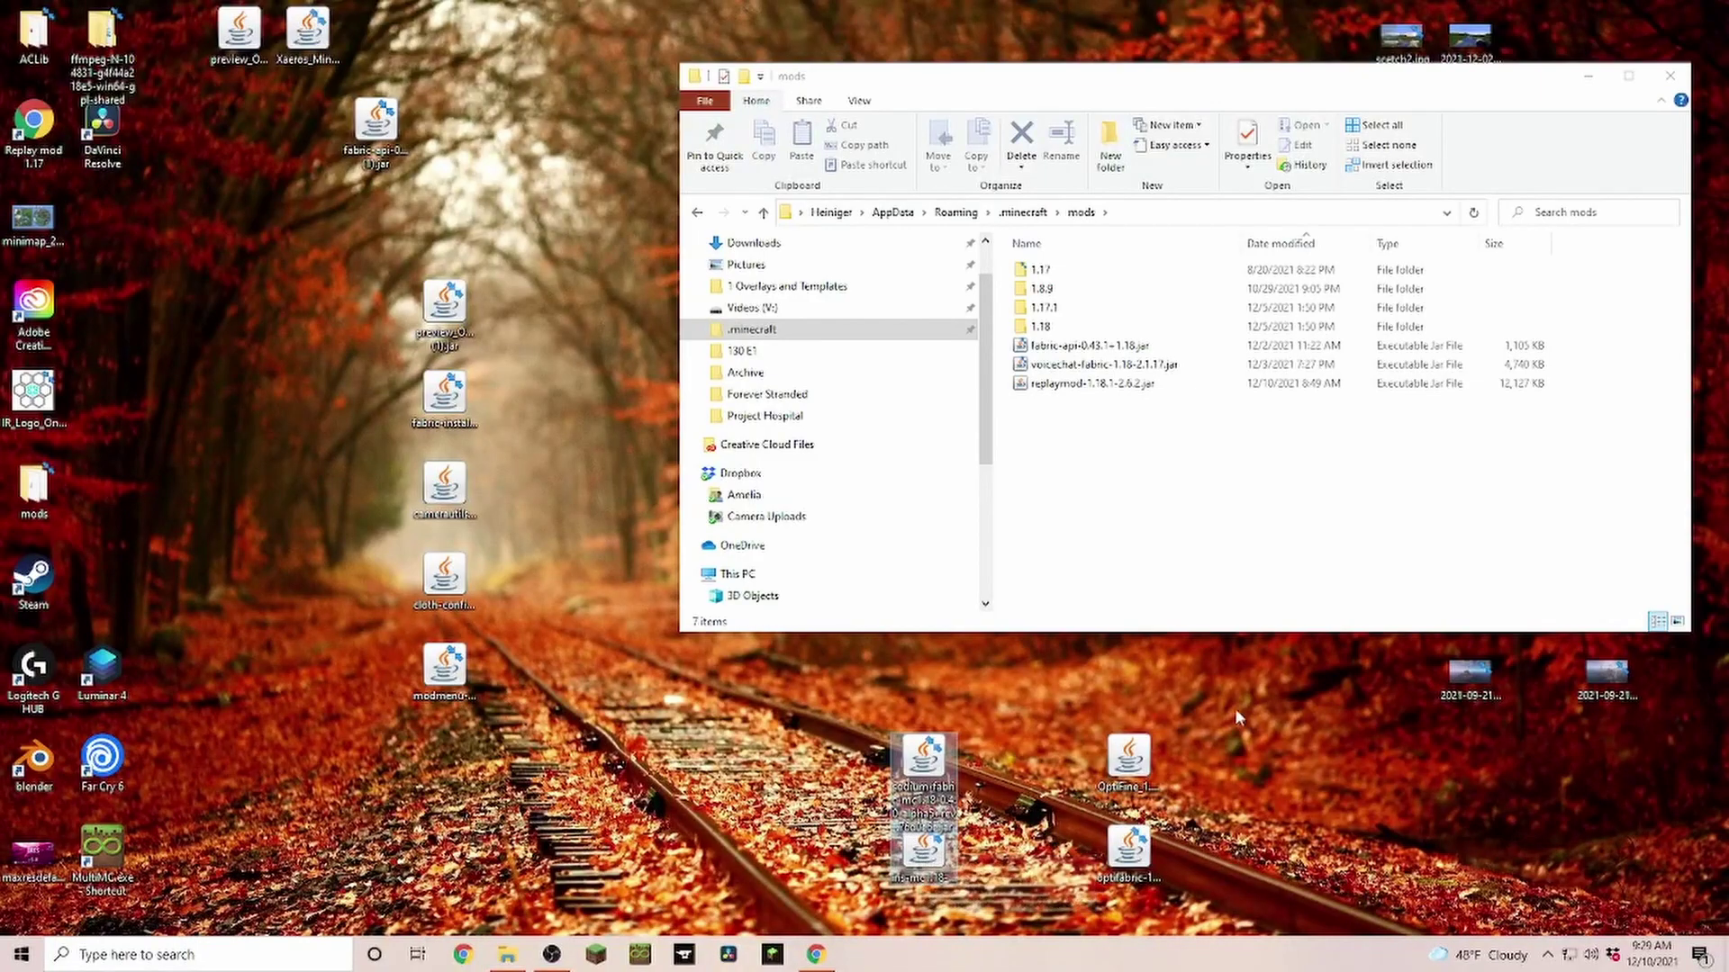
# - Carry the OptiFine and OptiFabric jars over to the mods folder and return them to the desktop
pyautogui.click(1245, 769)
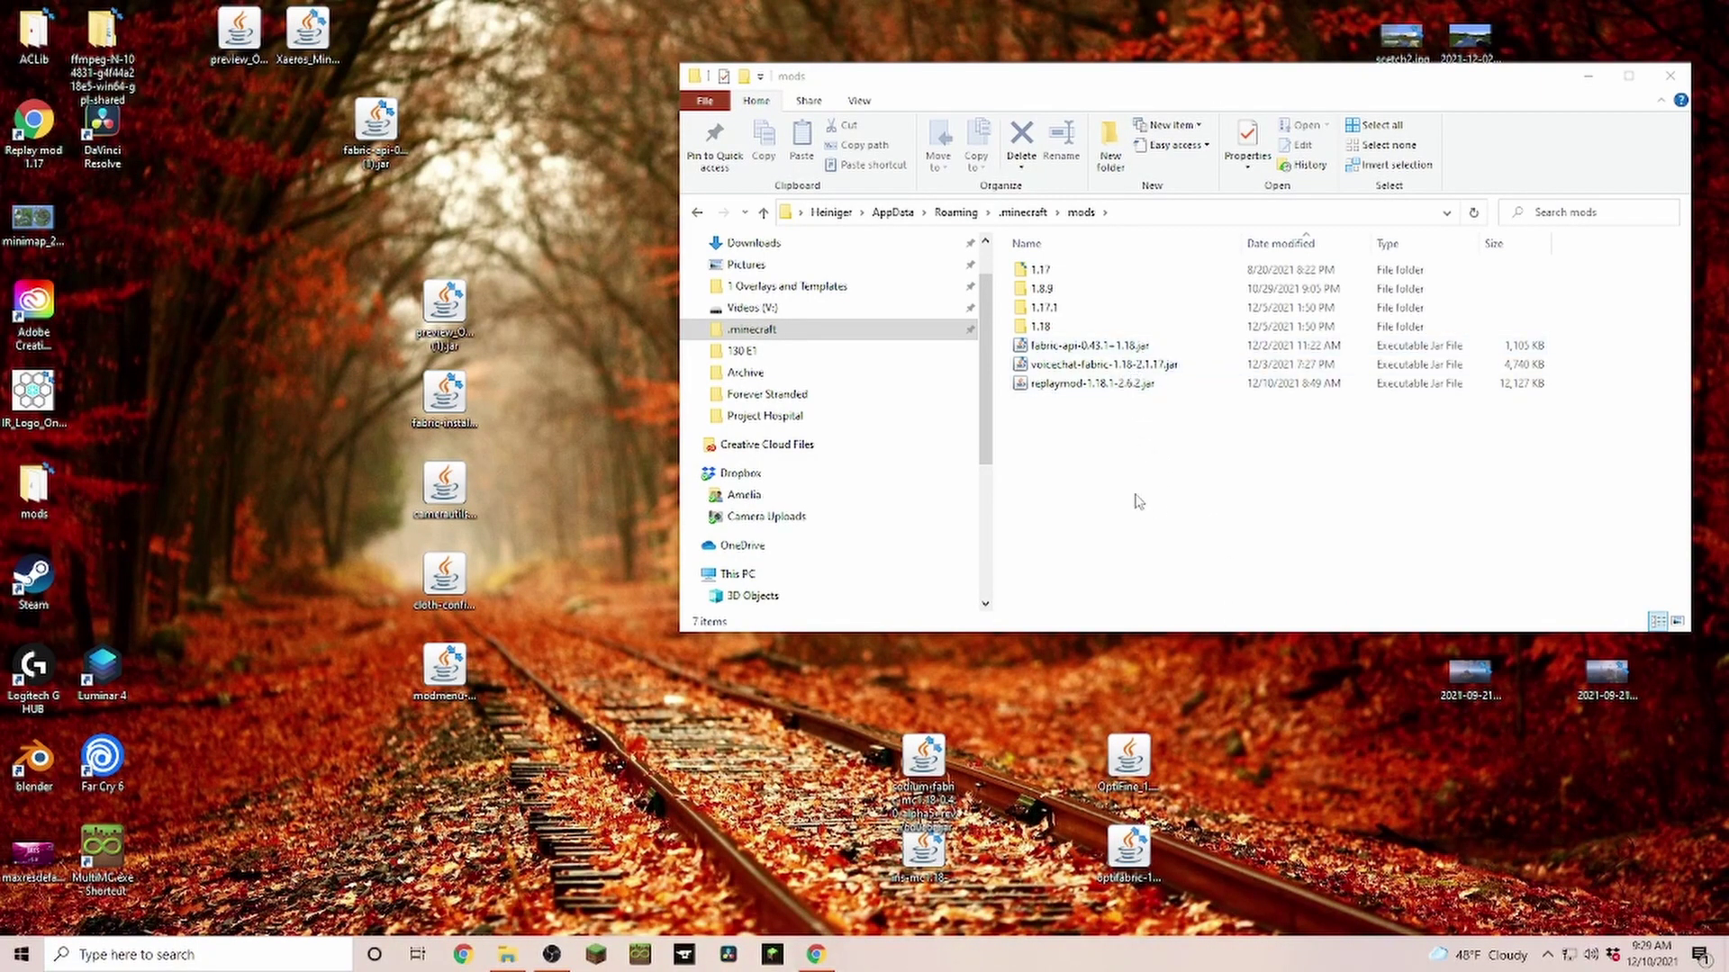
pyautogui.moveTo(1165, 725); pyautogui.dragTo(1111, 860)
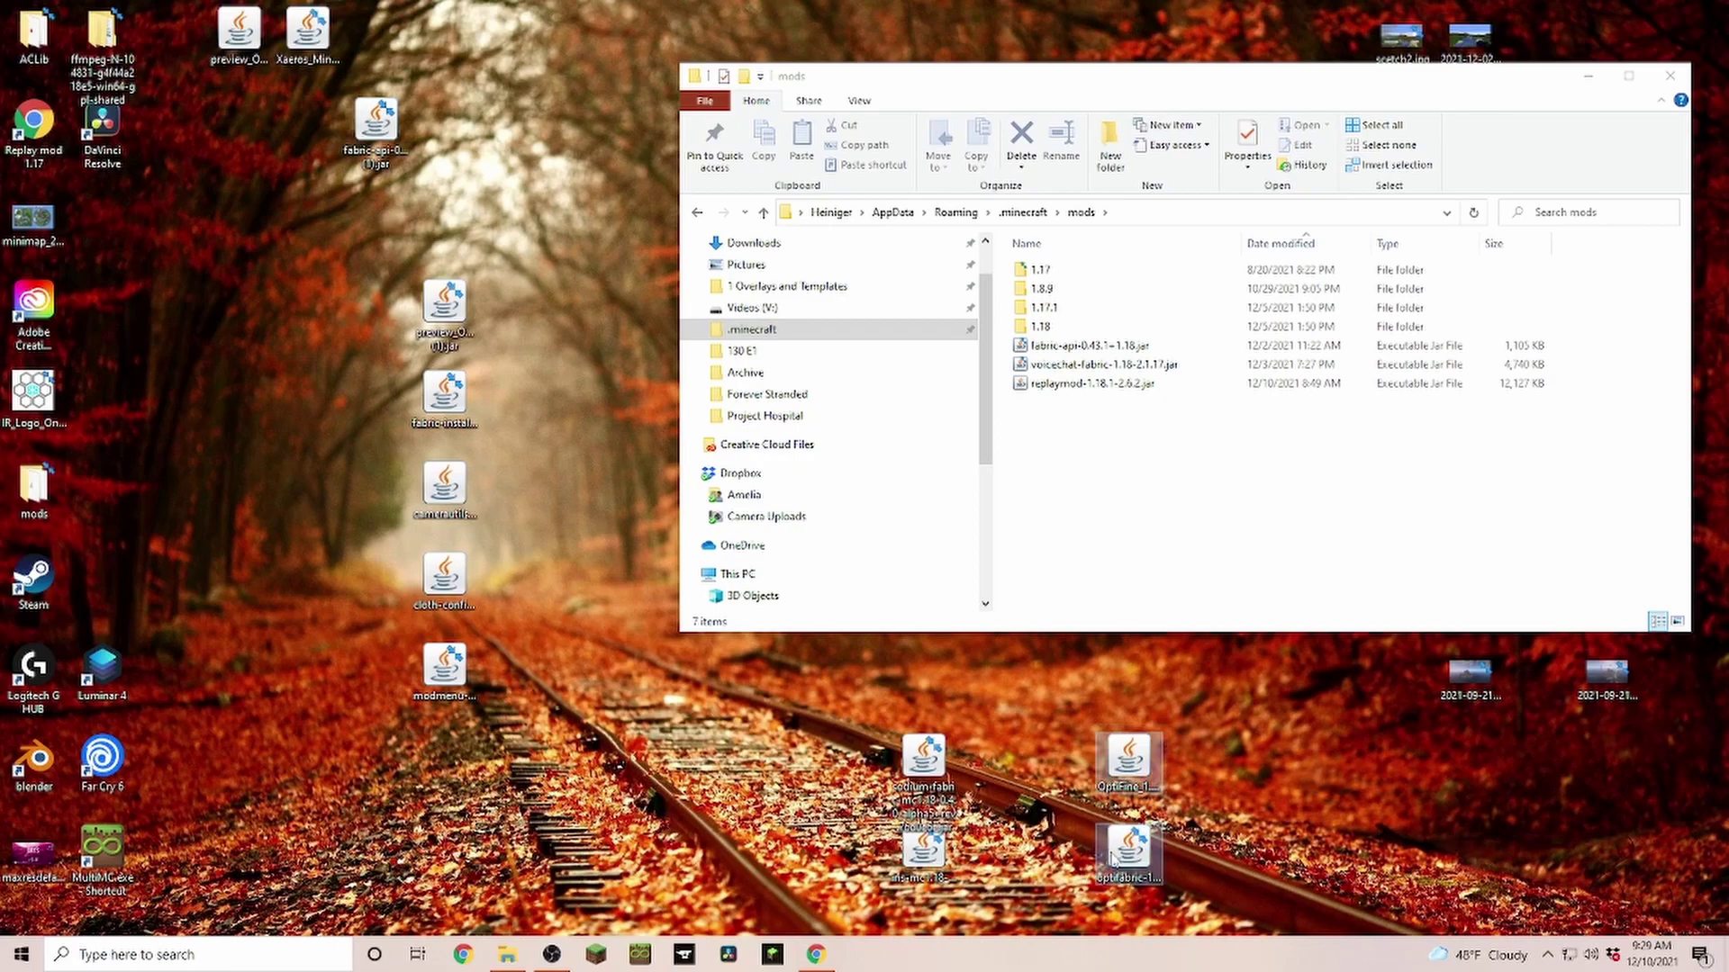
pyautogui.moveTo(1116, 770); pyautogui.dragTo(1042, 454)
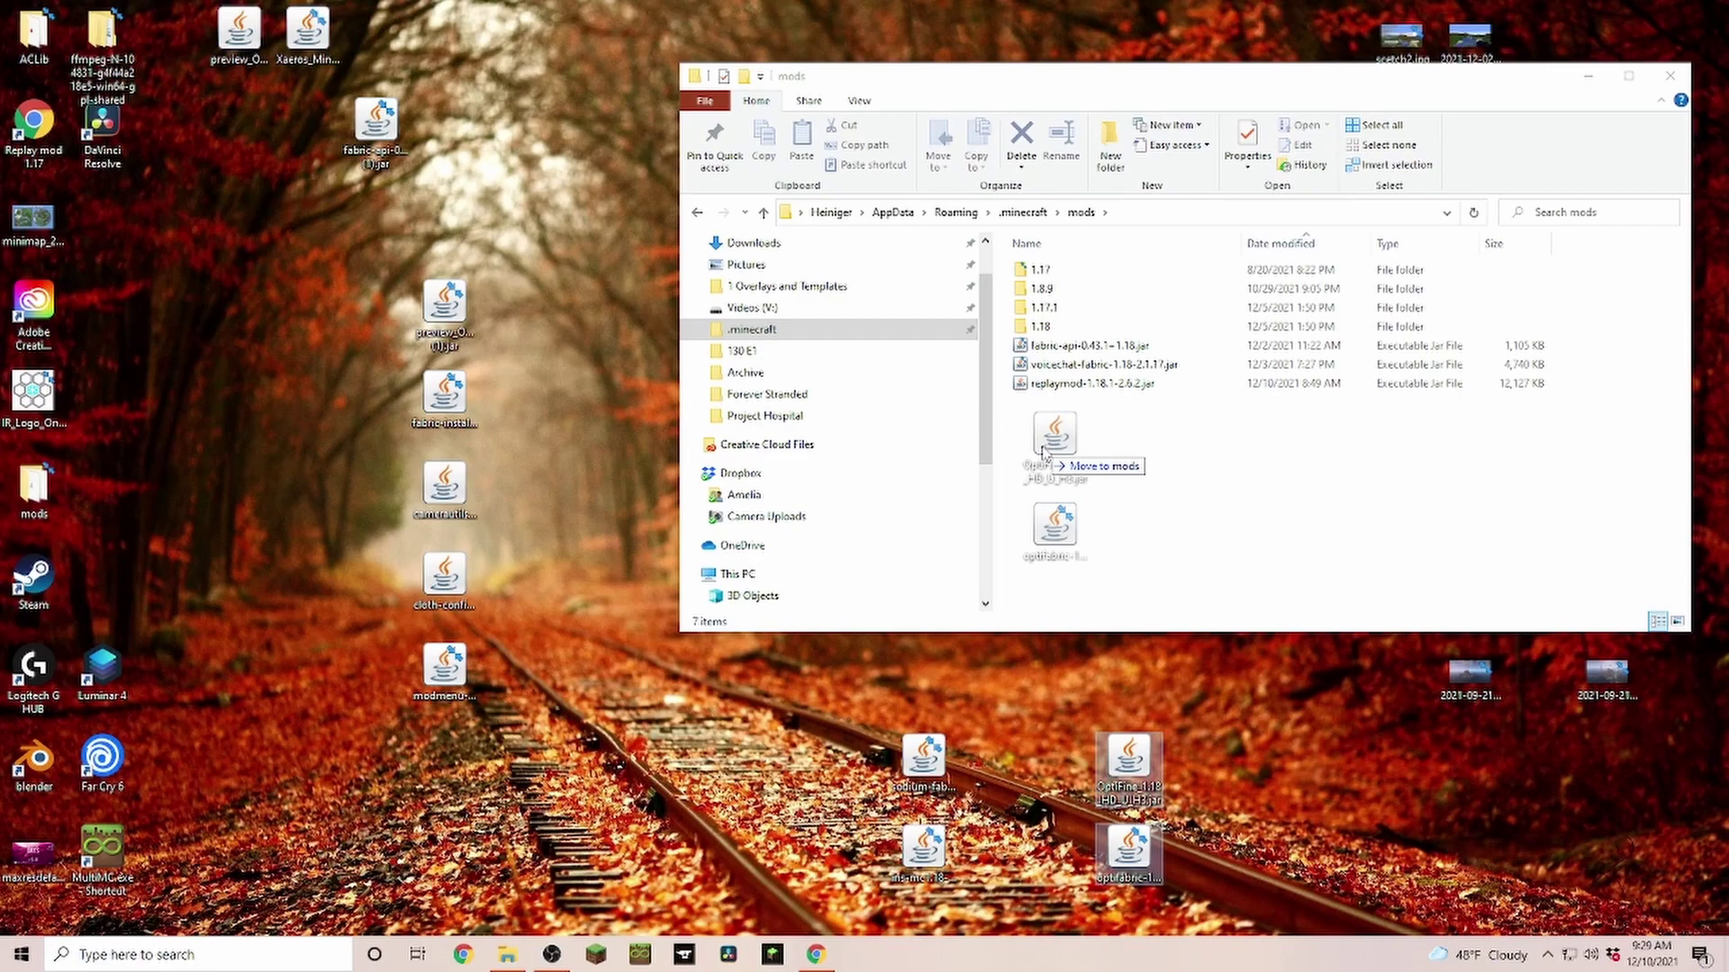
pyautogui.moveTo(1043, 455); pyautogui.dragTo(1125, 772)
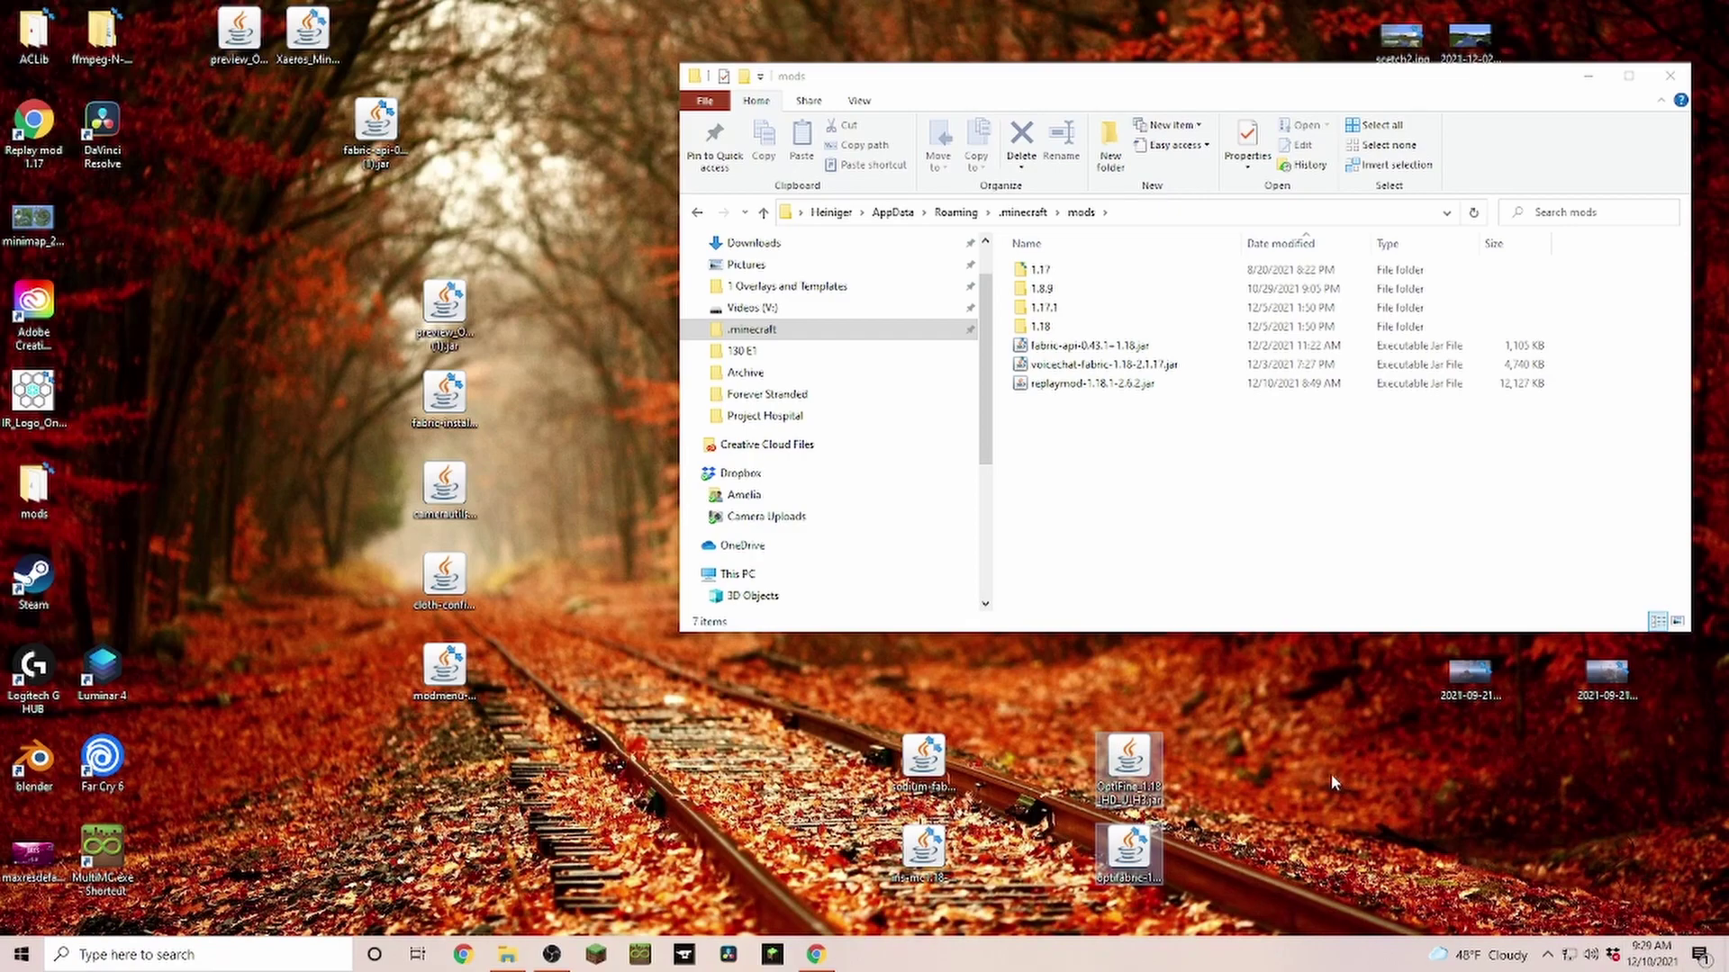
pyautogui.click(1254, 763)
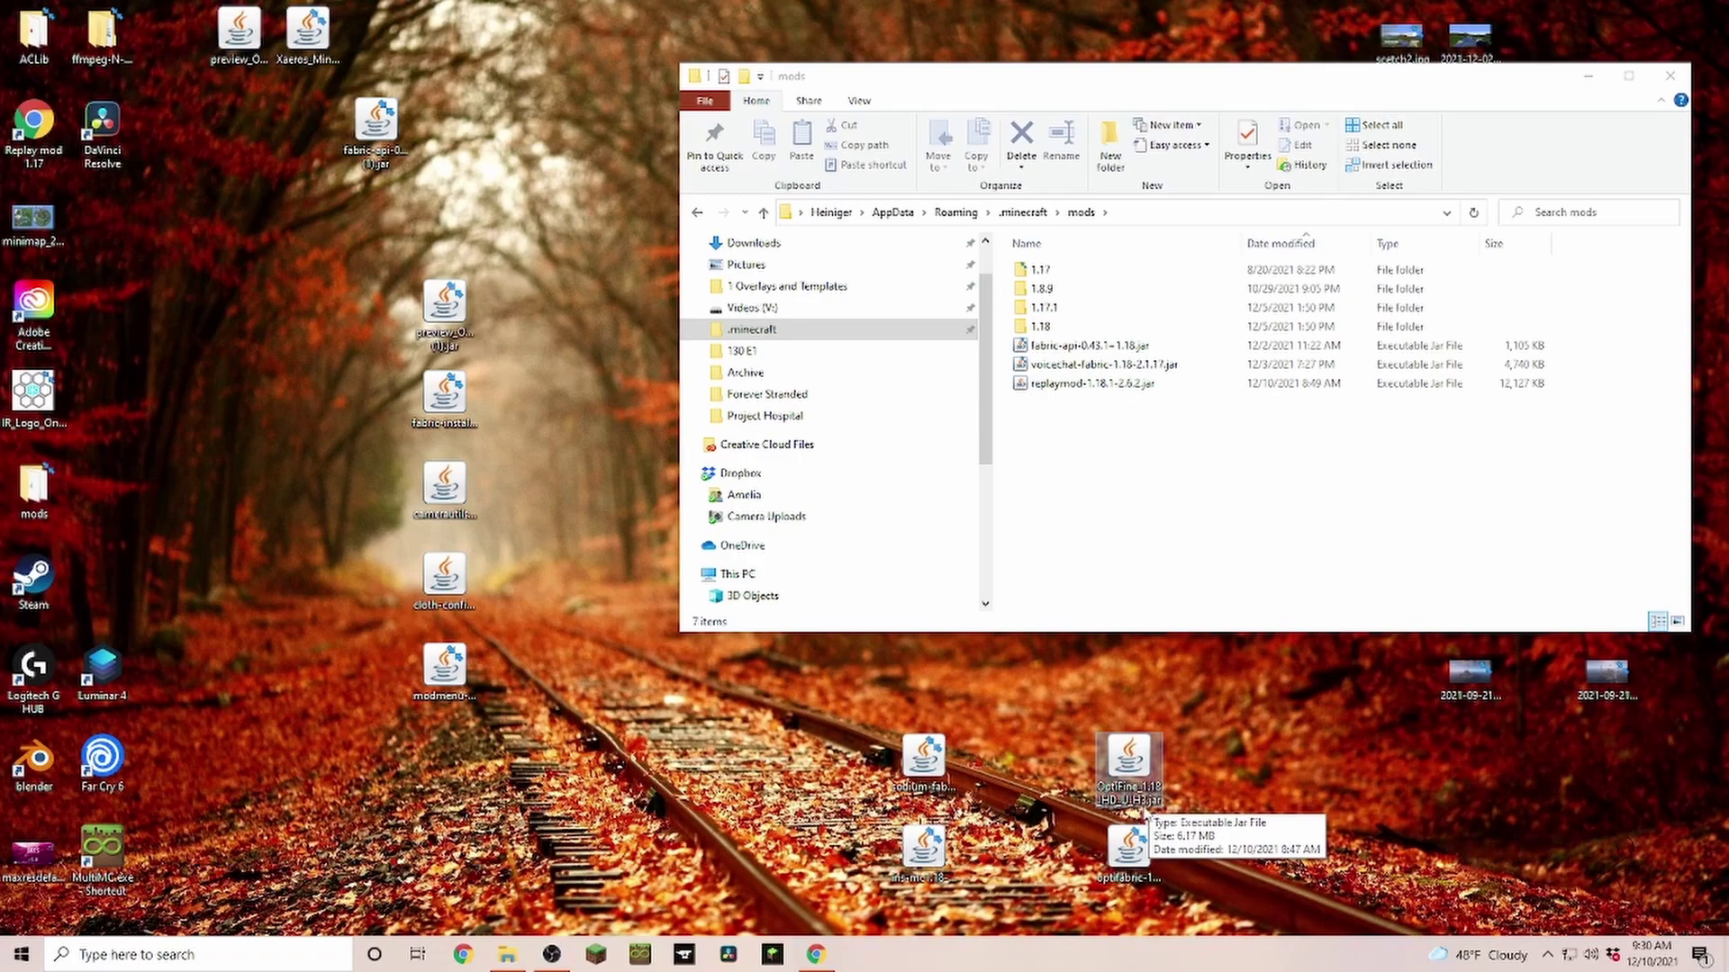
pyautogui.click(1139, 855)
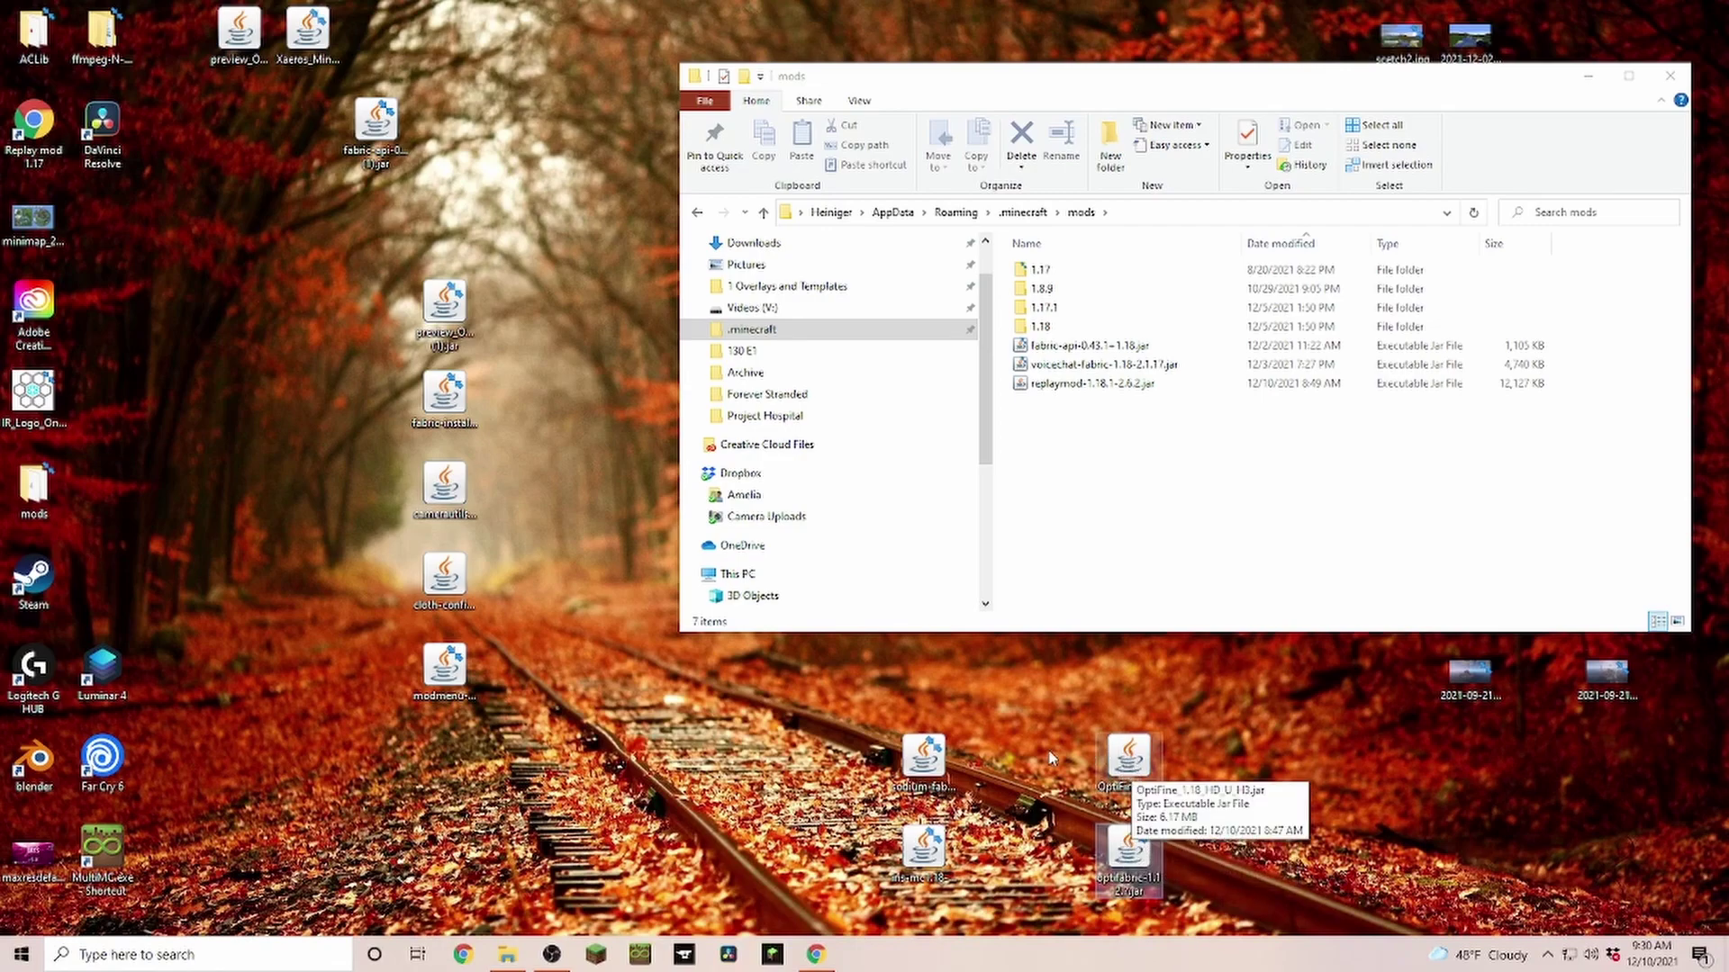
# - Move the sodium-fabric and iris-mc1.18 jars from the desktop into the mods folder
pyautogui.moveTo(997, 731); pyautogui.dragTo(894, 887)
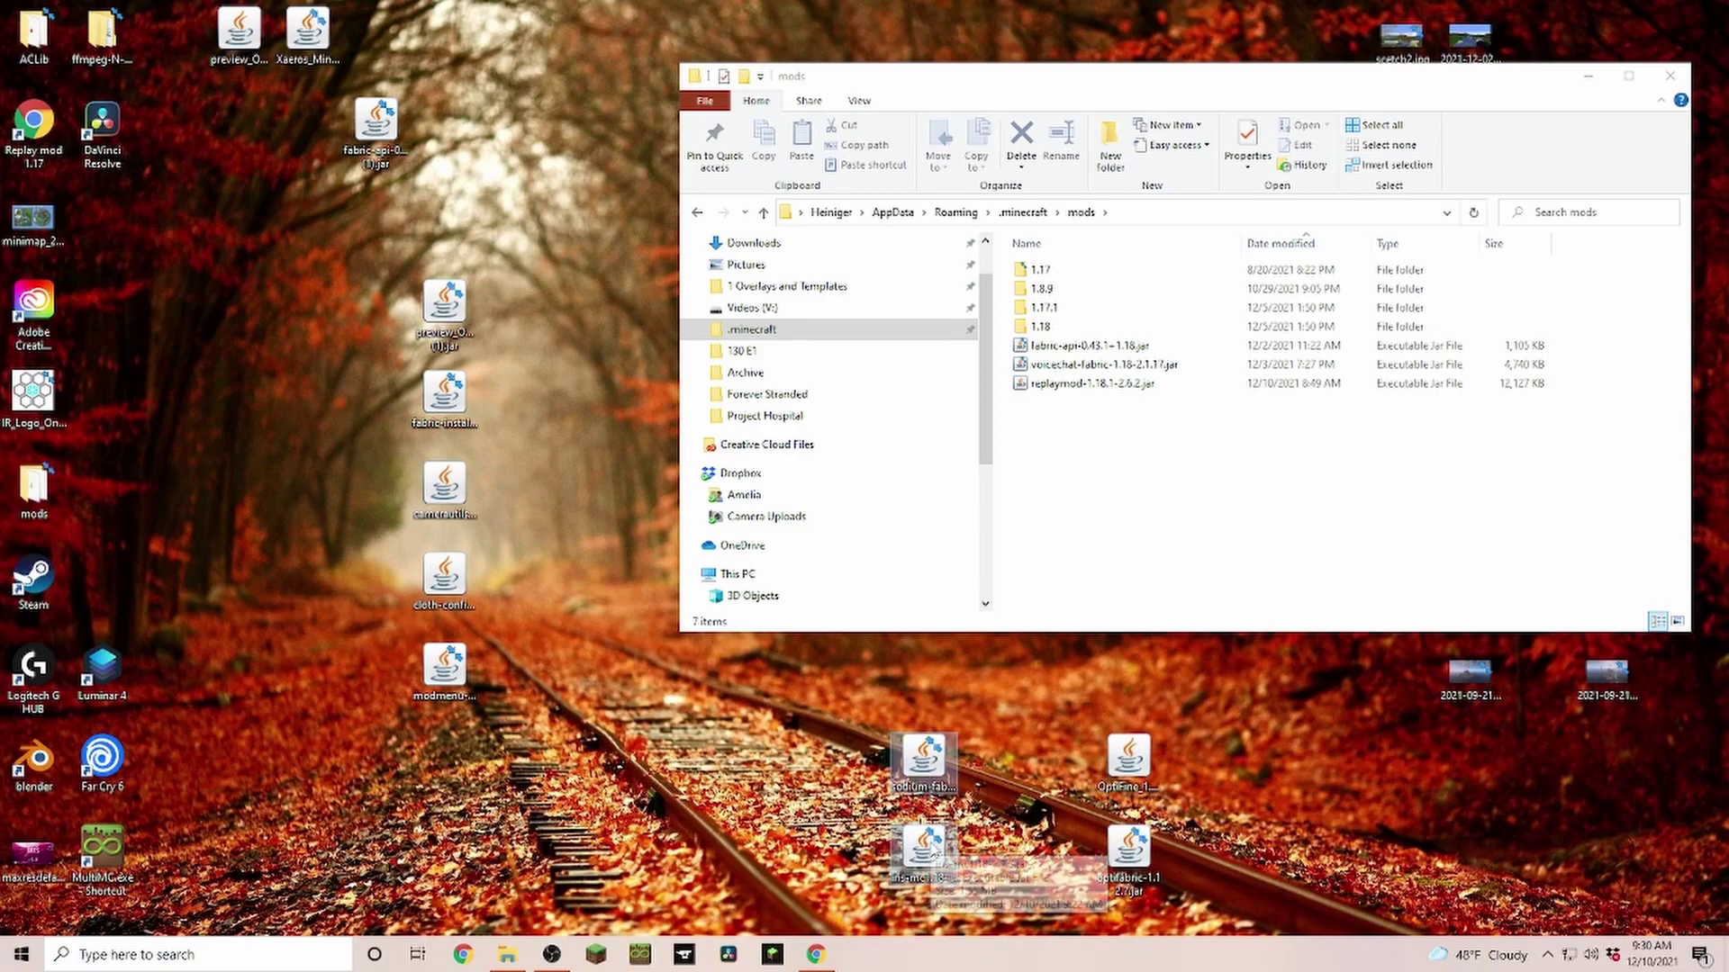
pyautogui.moveTo(932, 851); pyautogui.dragTo(984, 504)
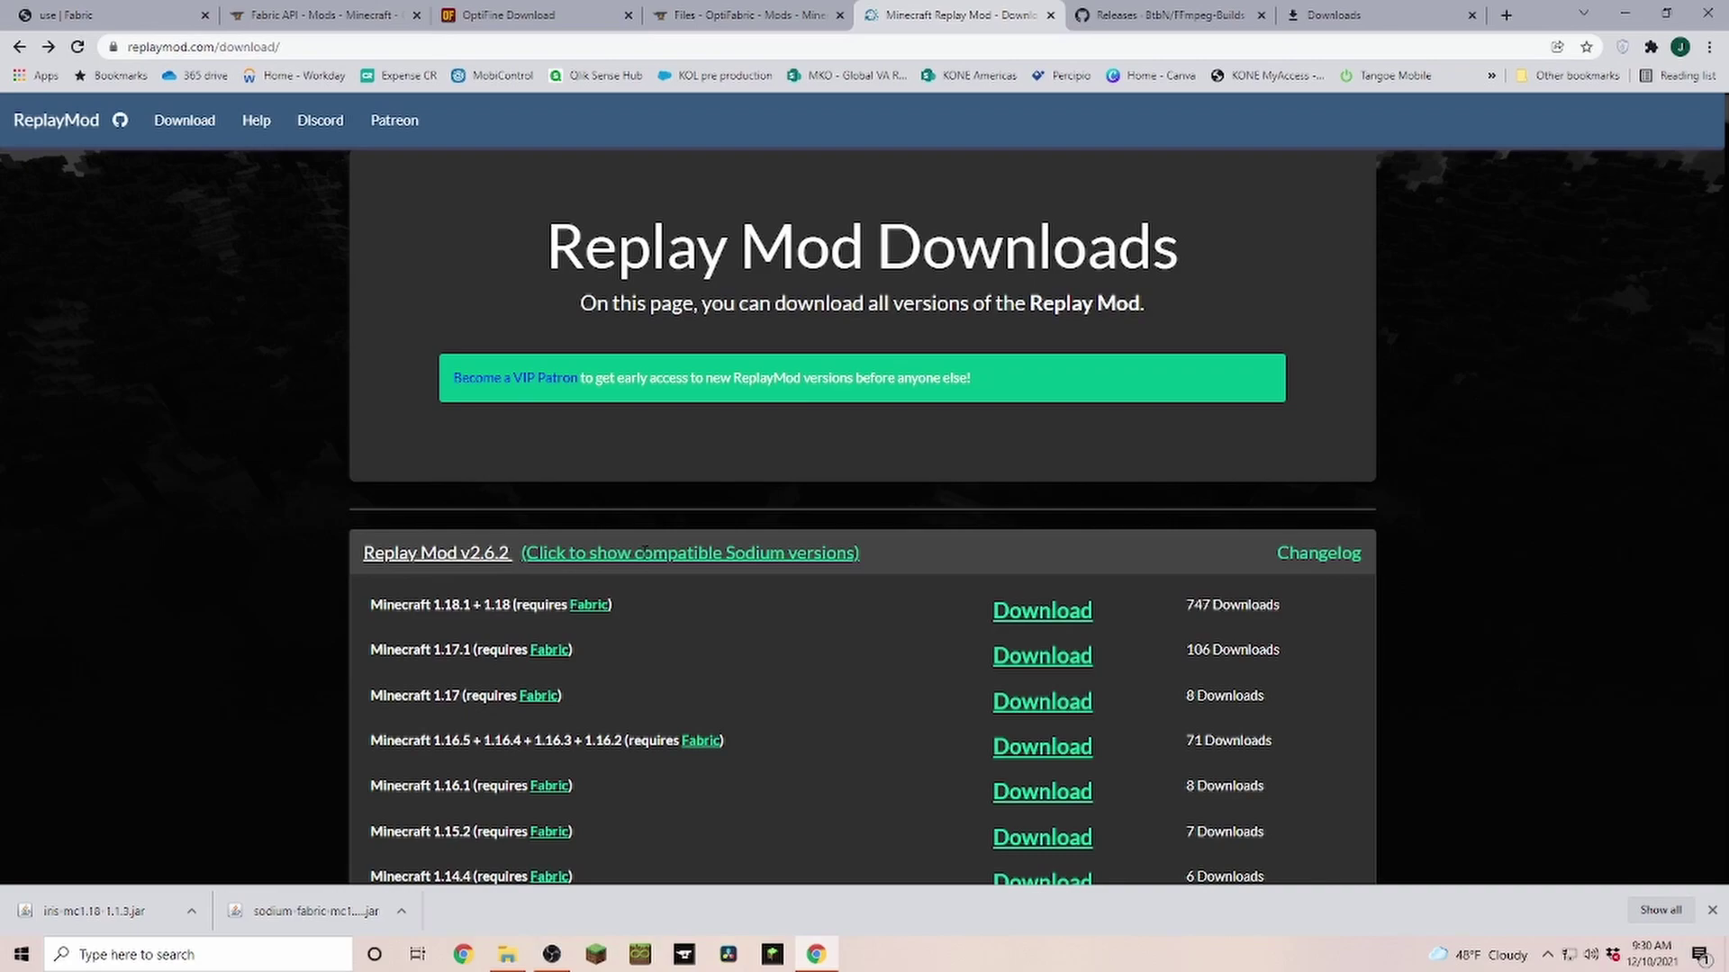
# - Show the compatible Sodium versions for Replay Mod v2.6.2 and download Sodium 0.4.0-alpha5 for Minecraft 1.18
pyautogui.click(690, 553)
pyautogui.scroll(-1, 704, 643)
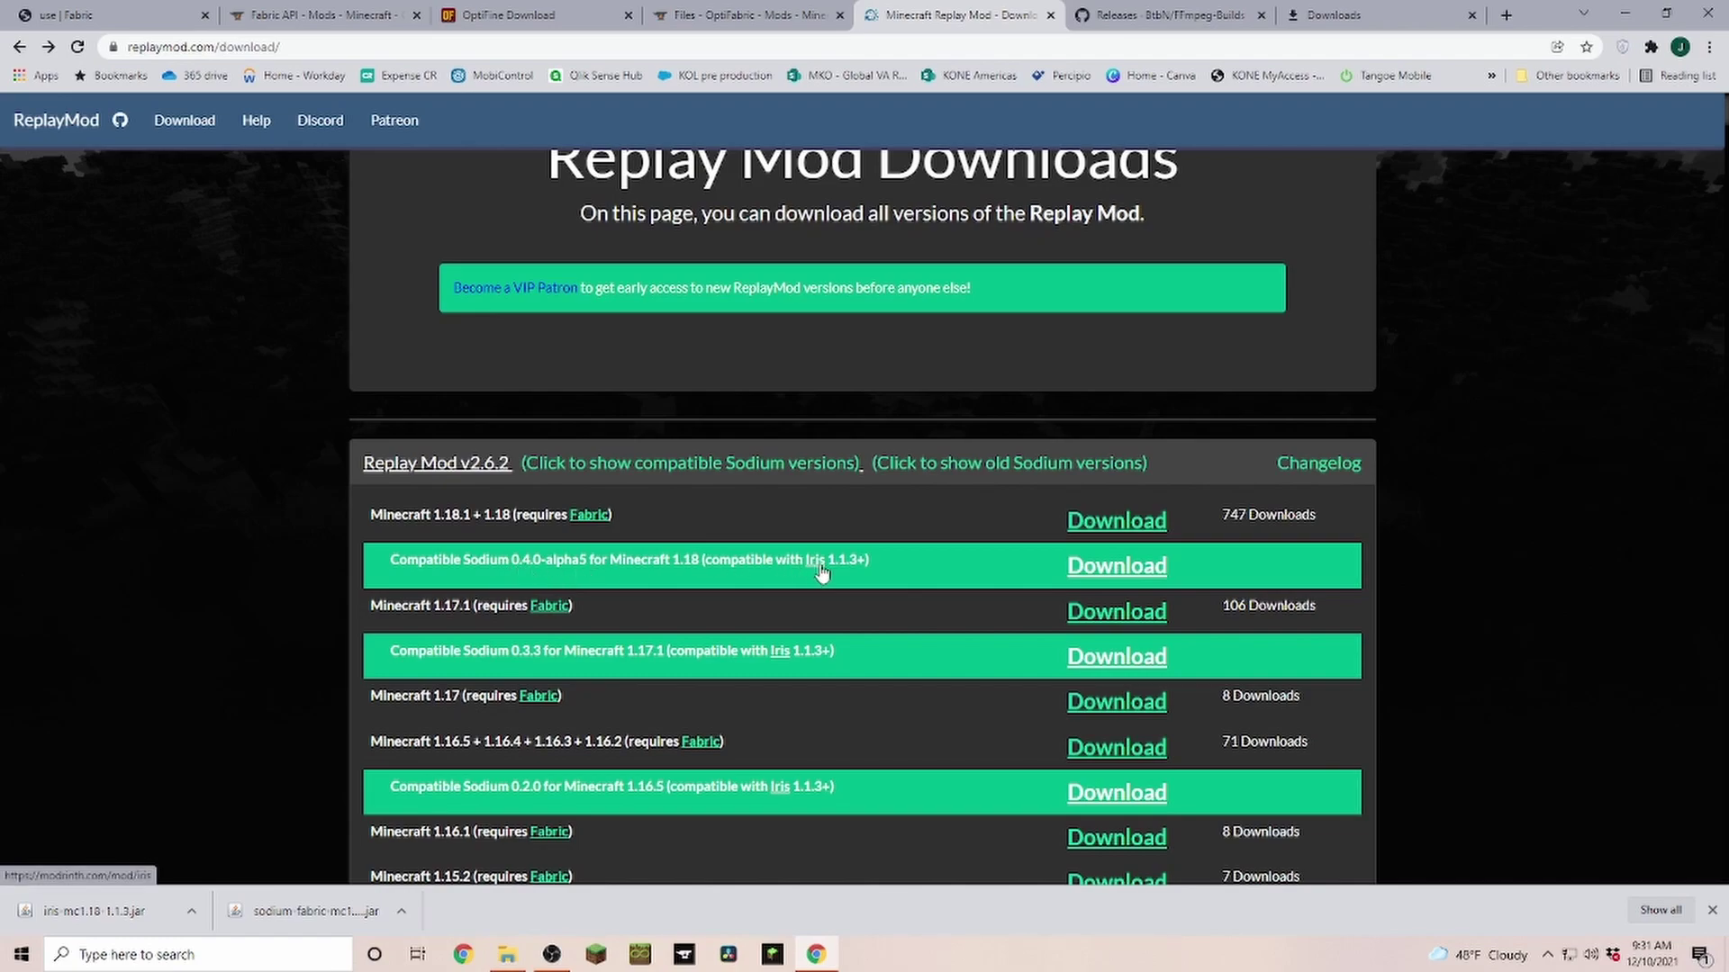
pyautogui.click(1127, 571)
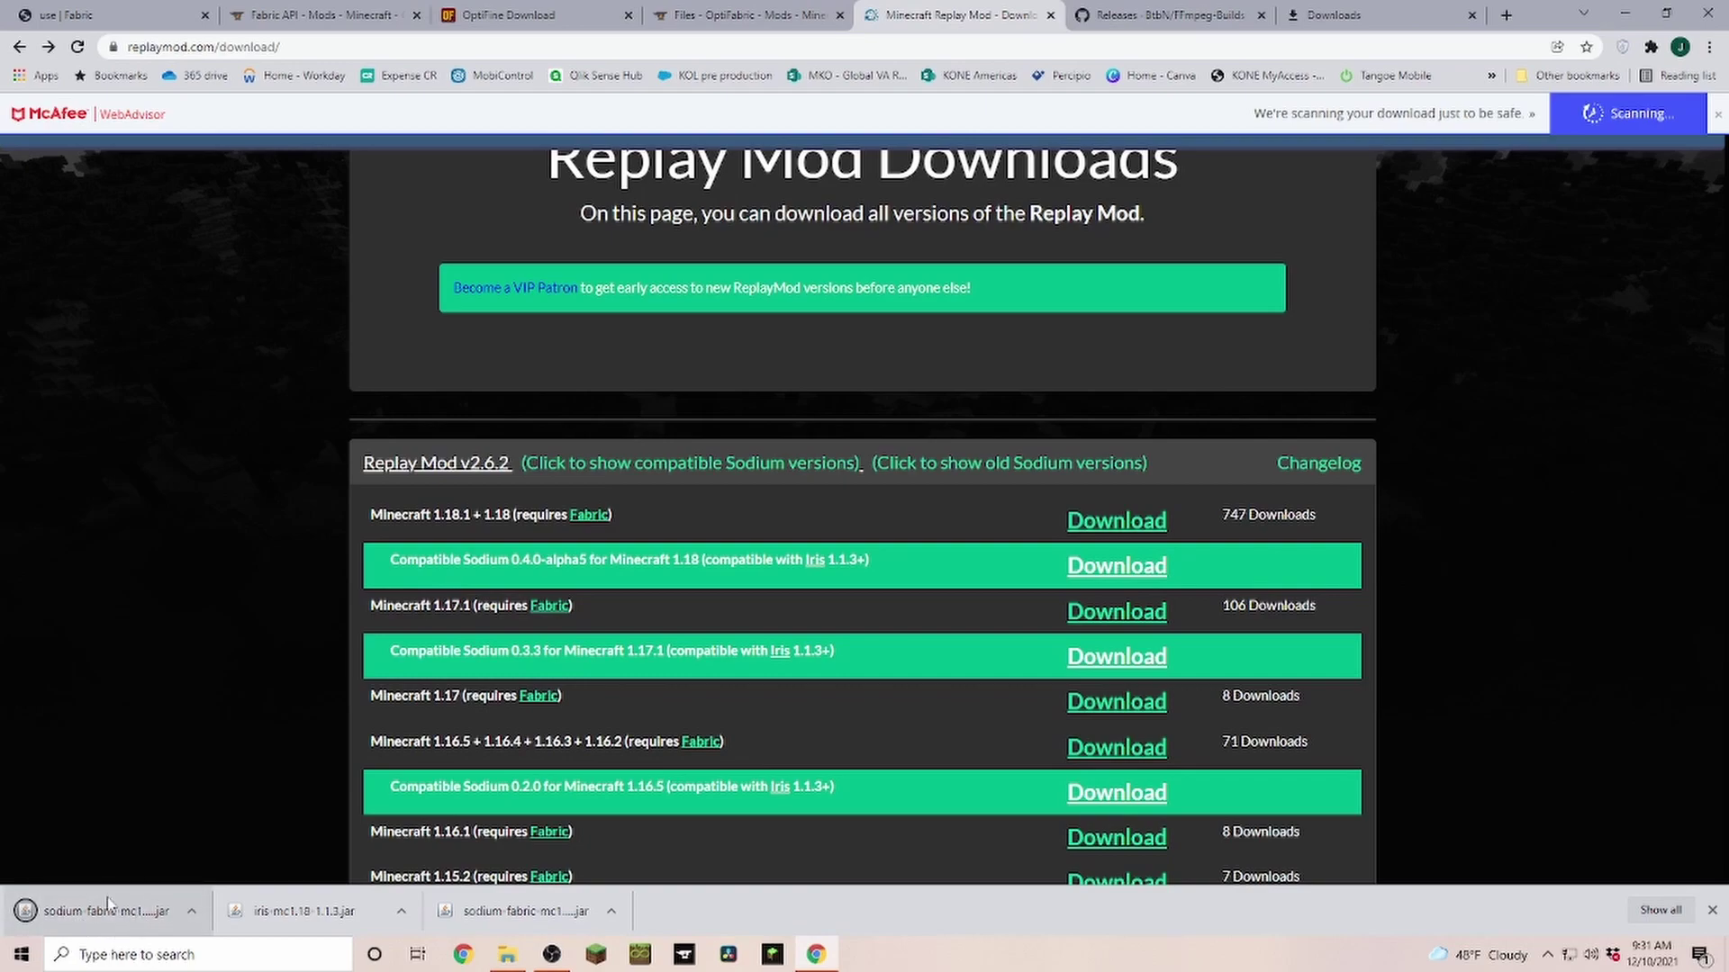
# - Open the Iris page linked from the Minecraft 1.18 Sodium entry, download Iris 1.1.3 for Minecraft 1.18 and close the browser
pyautogui.middleClick(818, 560)
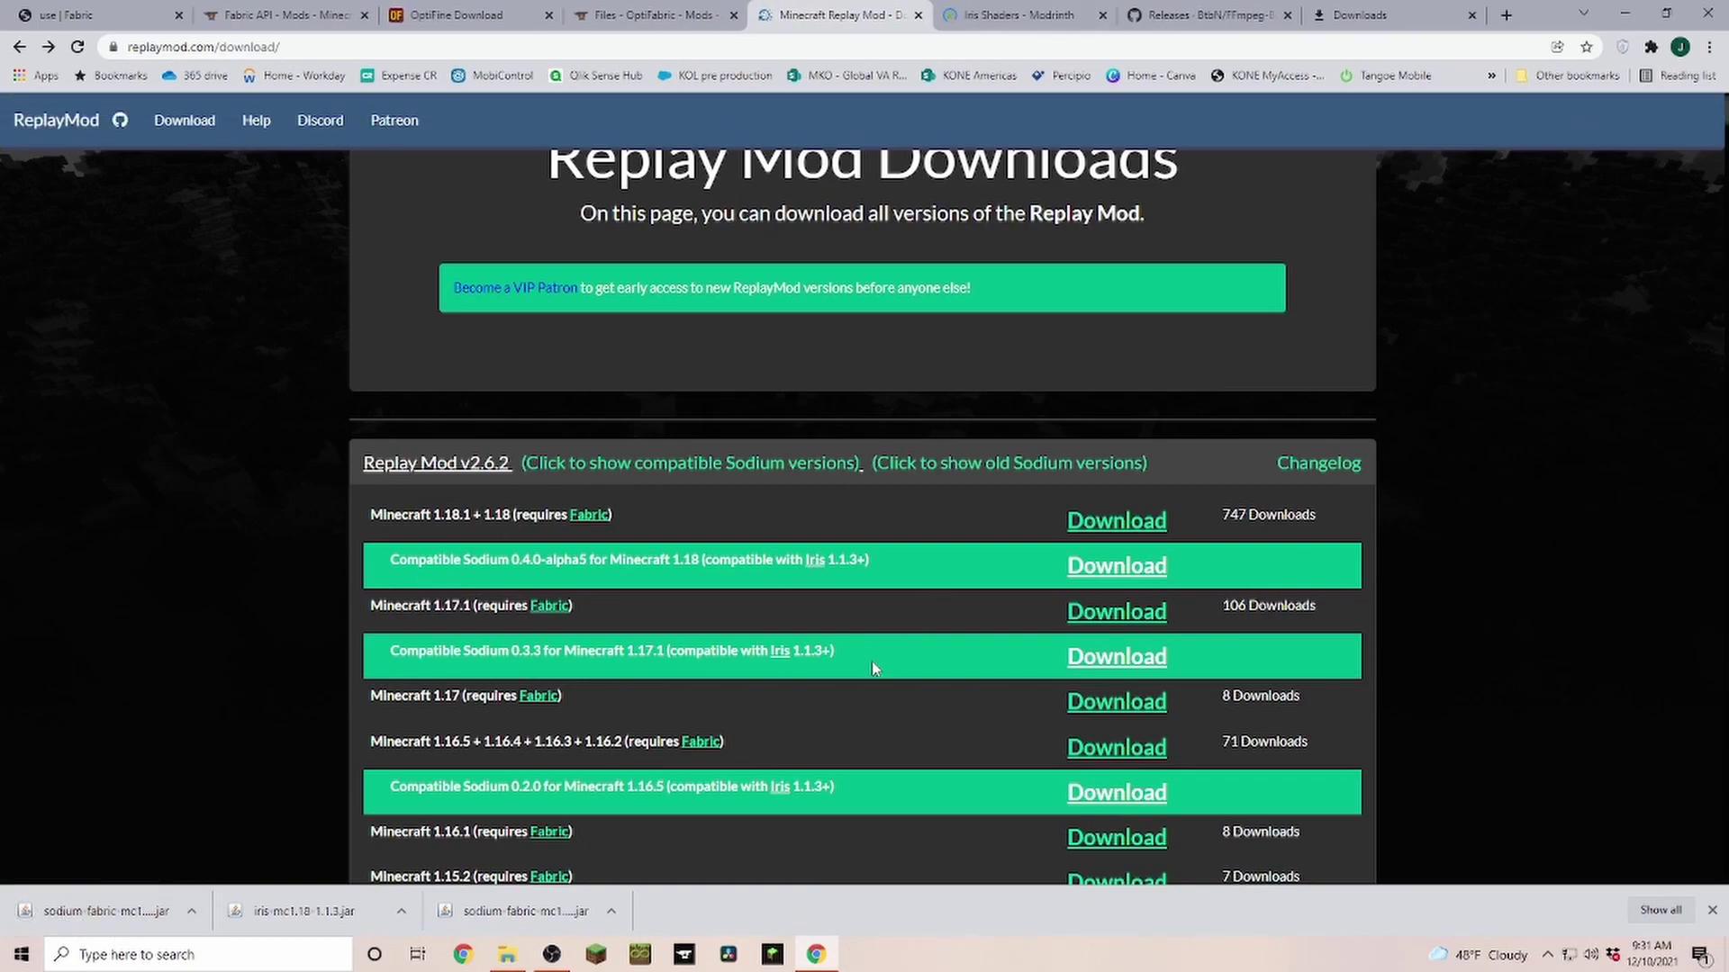
pyautogui.click(1004, 15)
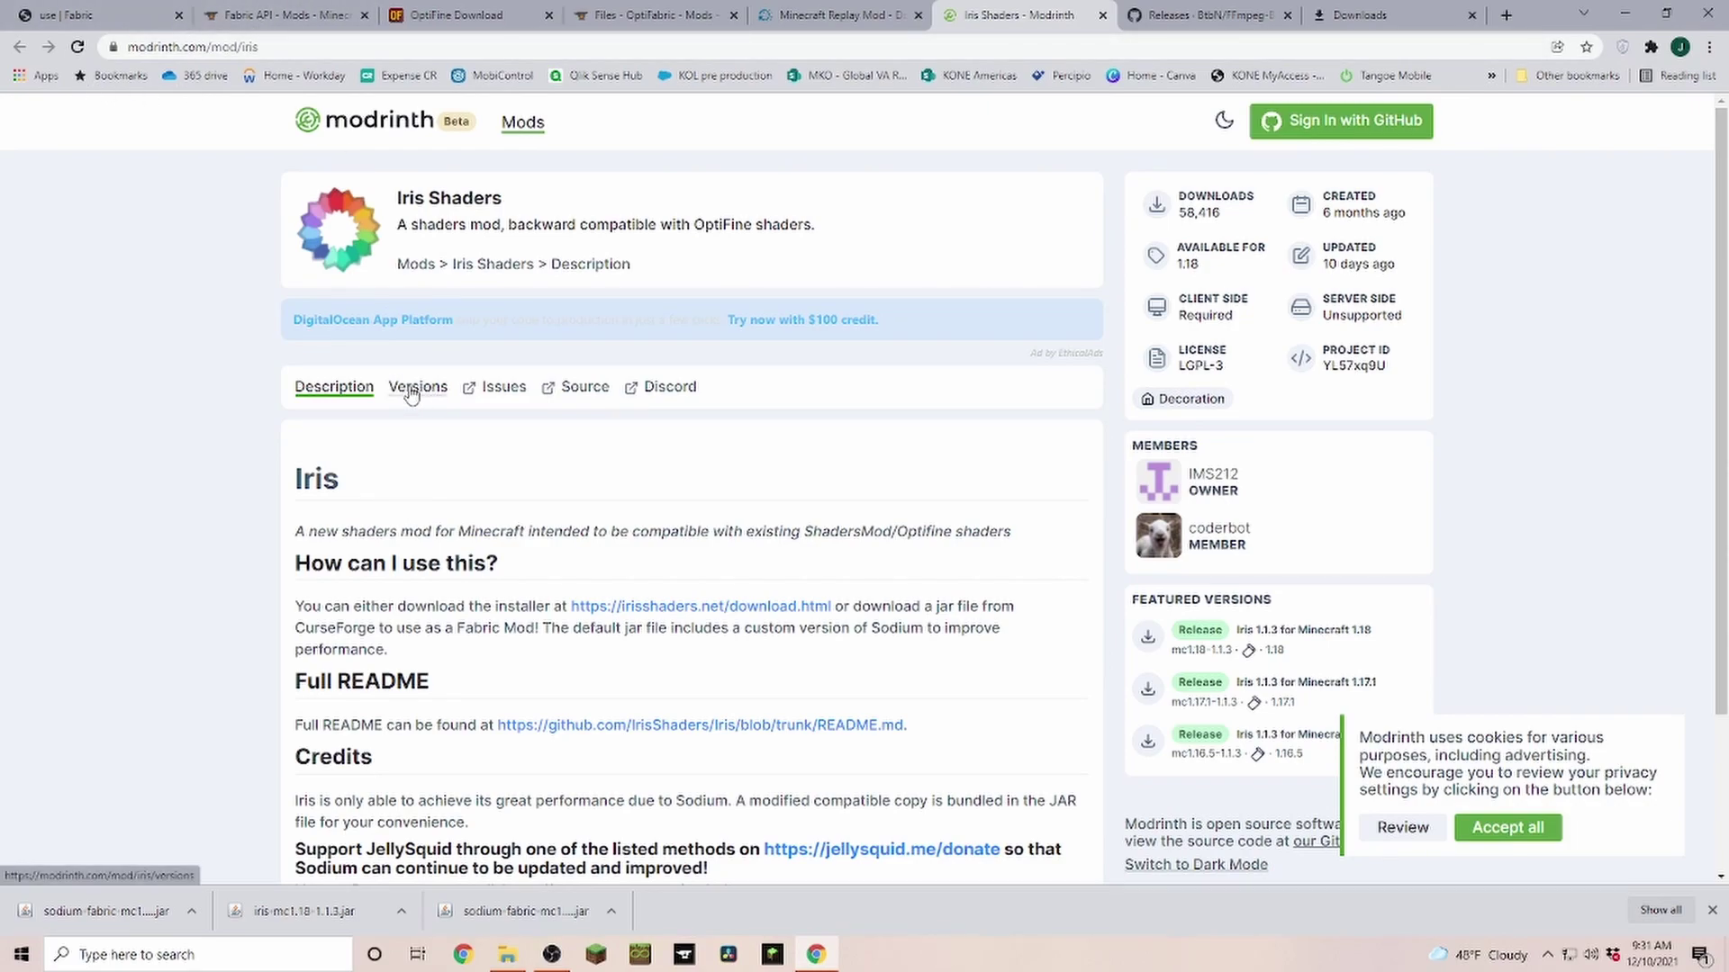
pyautogui.click(418, 389)
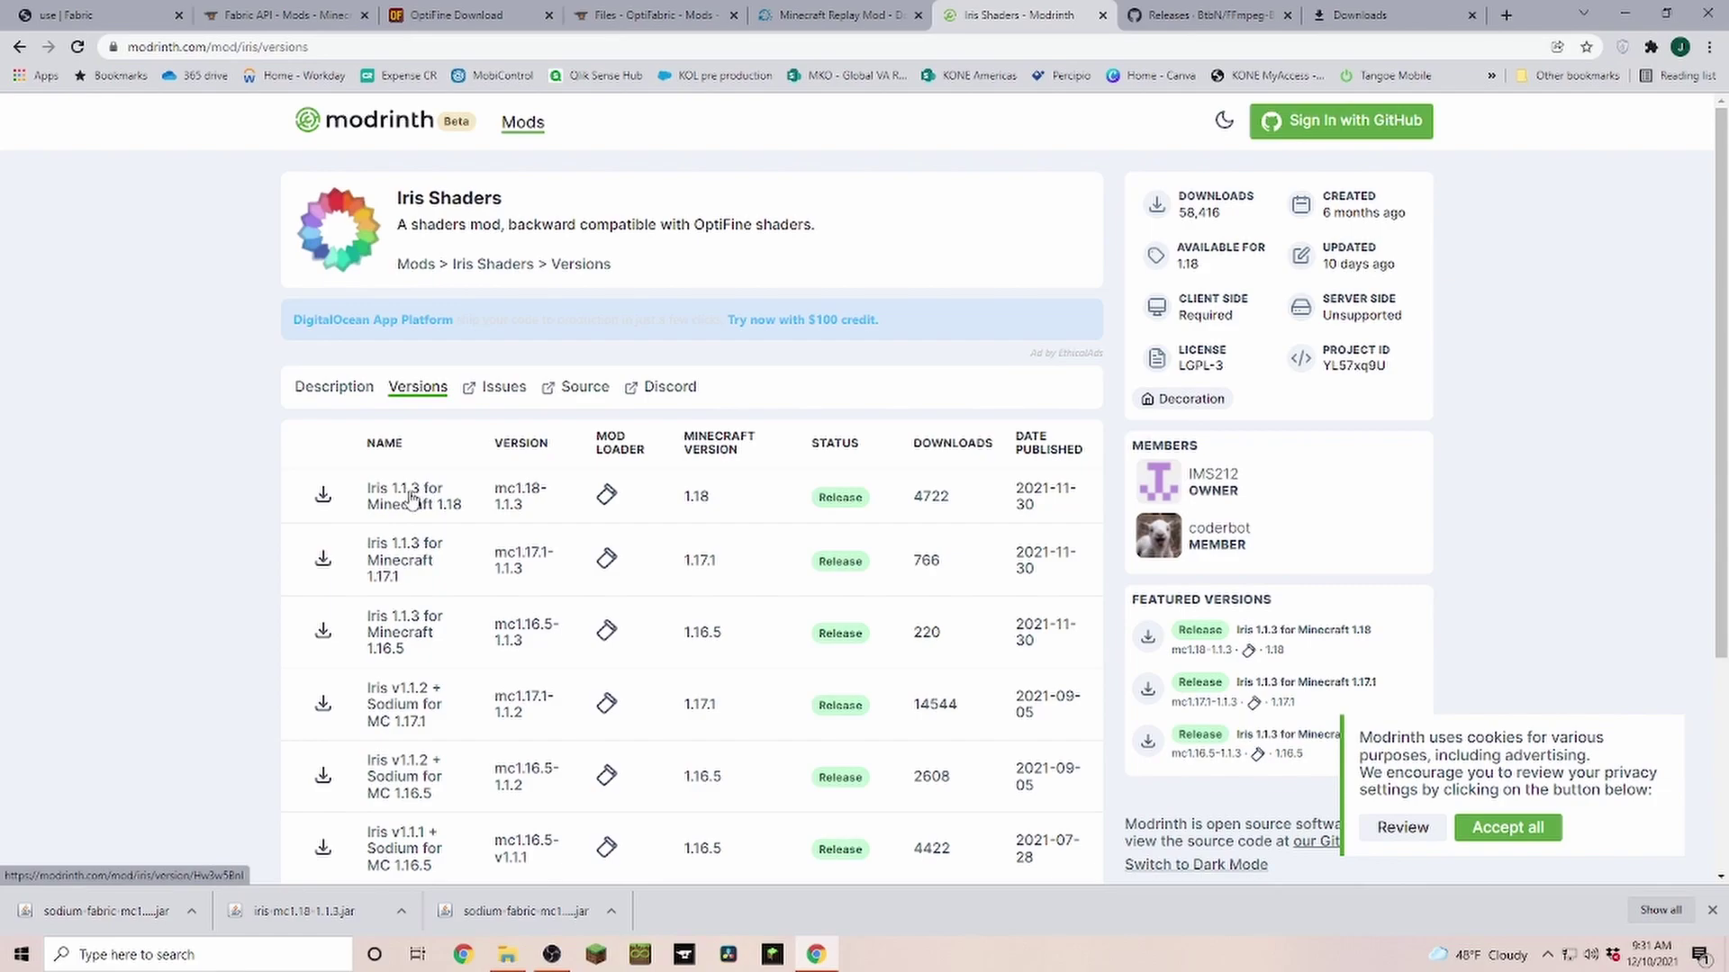
pyautogui.click(324, 502)
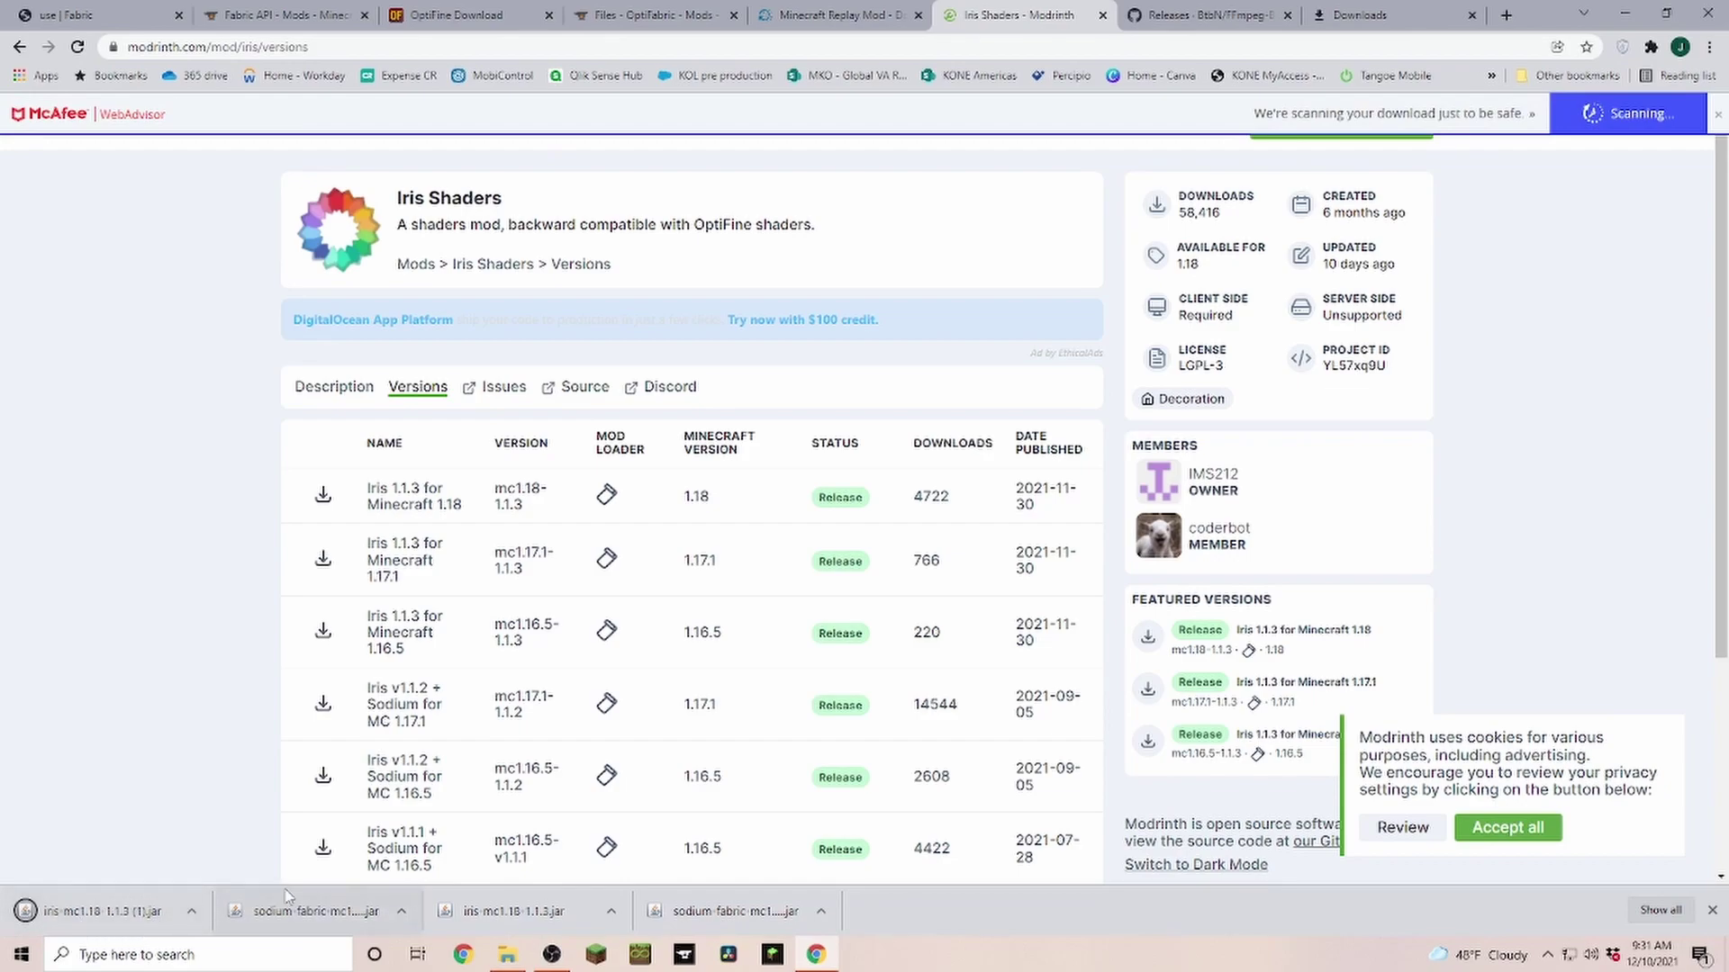
pyautogui.click(1710, 9)
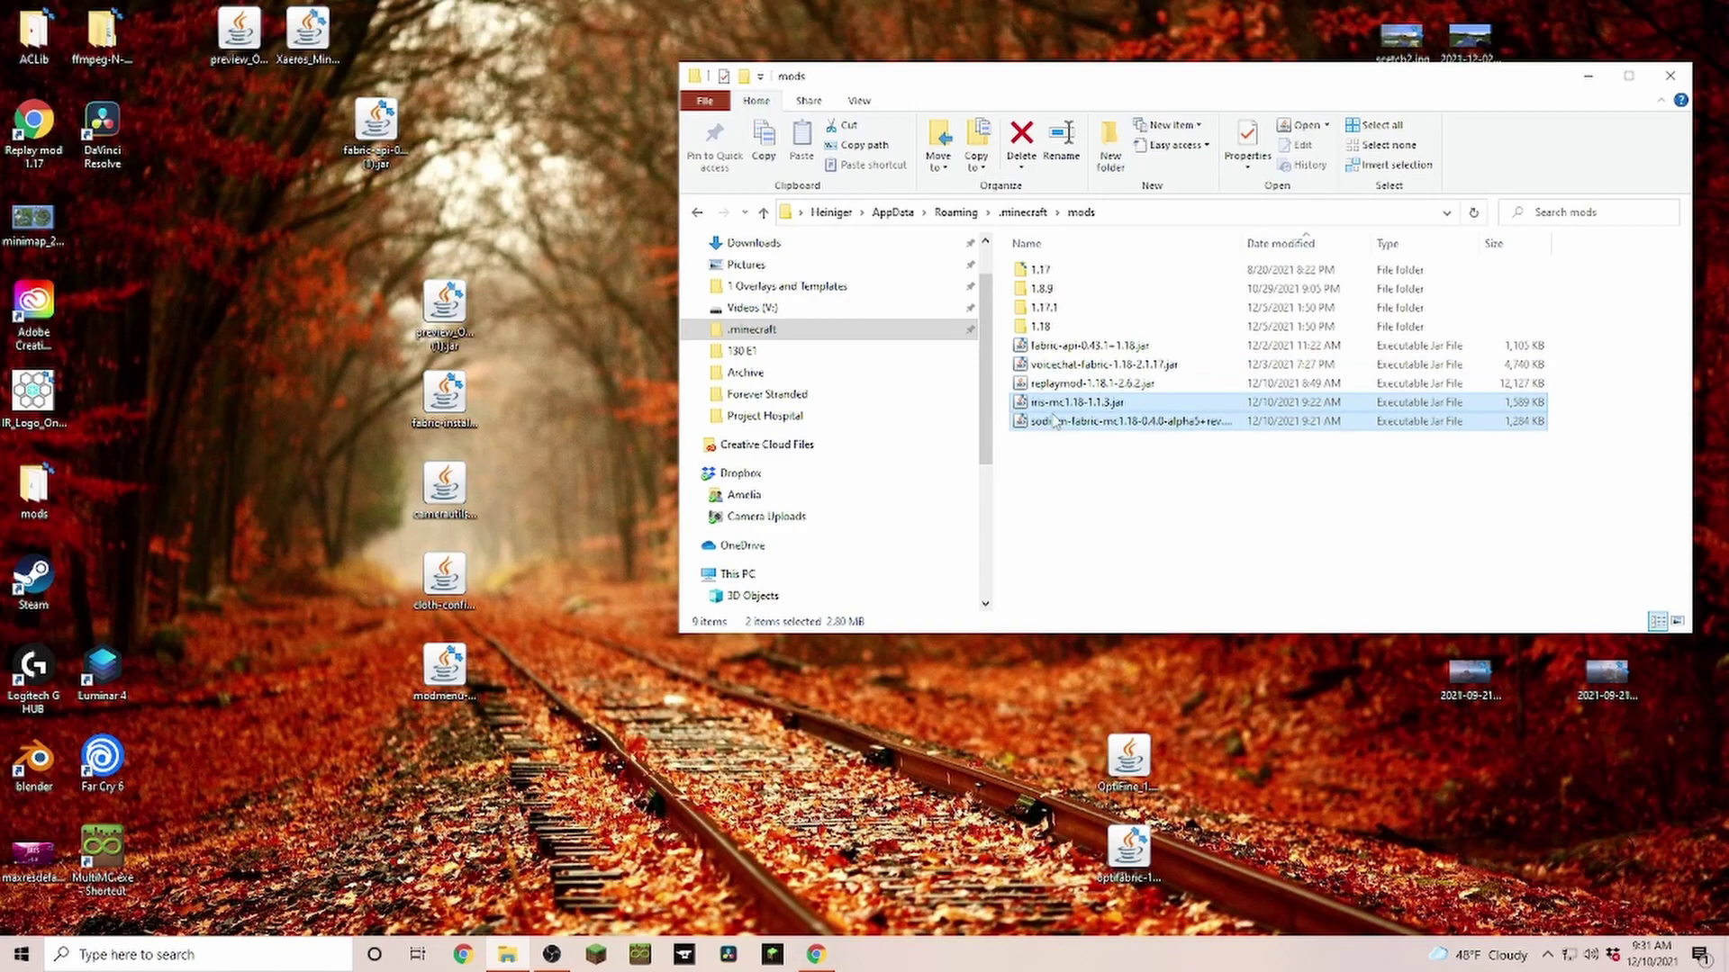
pyautogui.click(1036, 678)
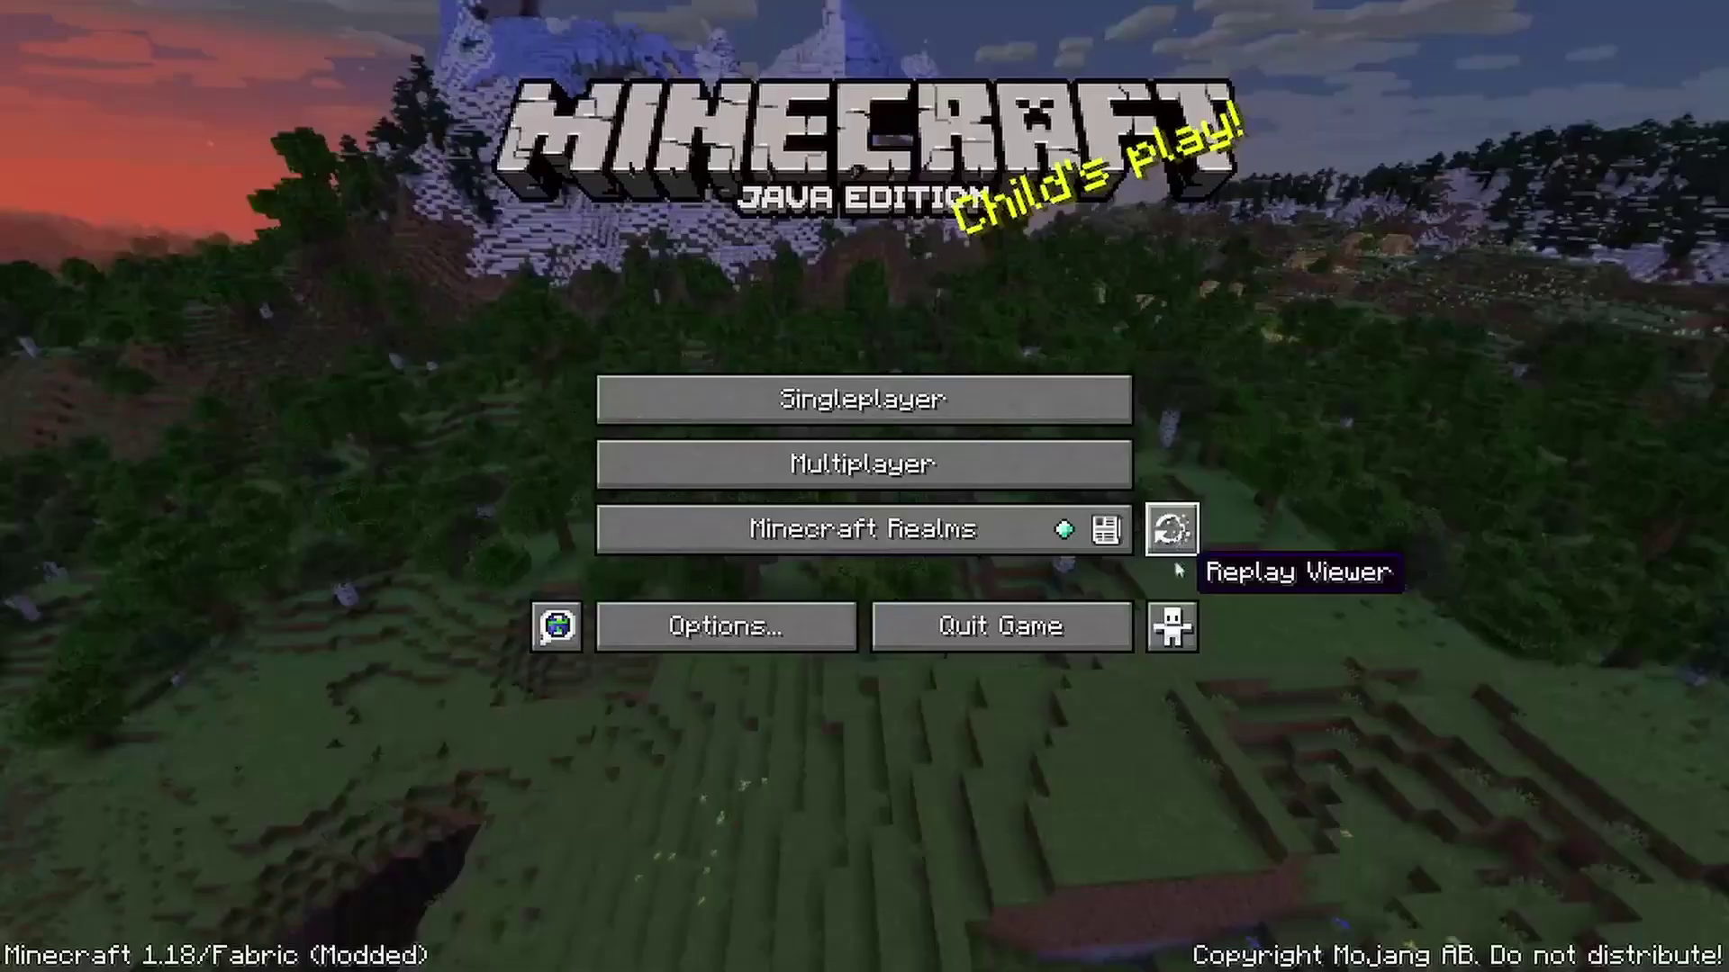
# - In Minecraft, check the Replay Viewer's recording list, return to the title screen and join the IR Season 2 multiplayer server
pyautogui.click(1168, 535)
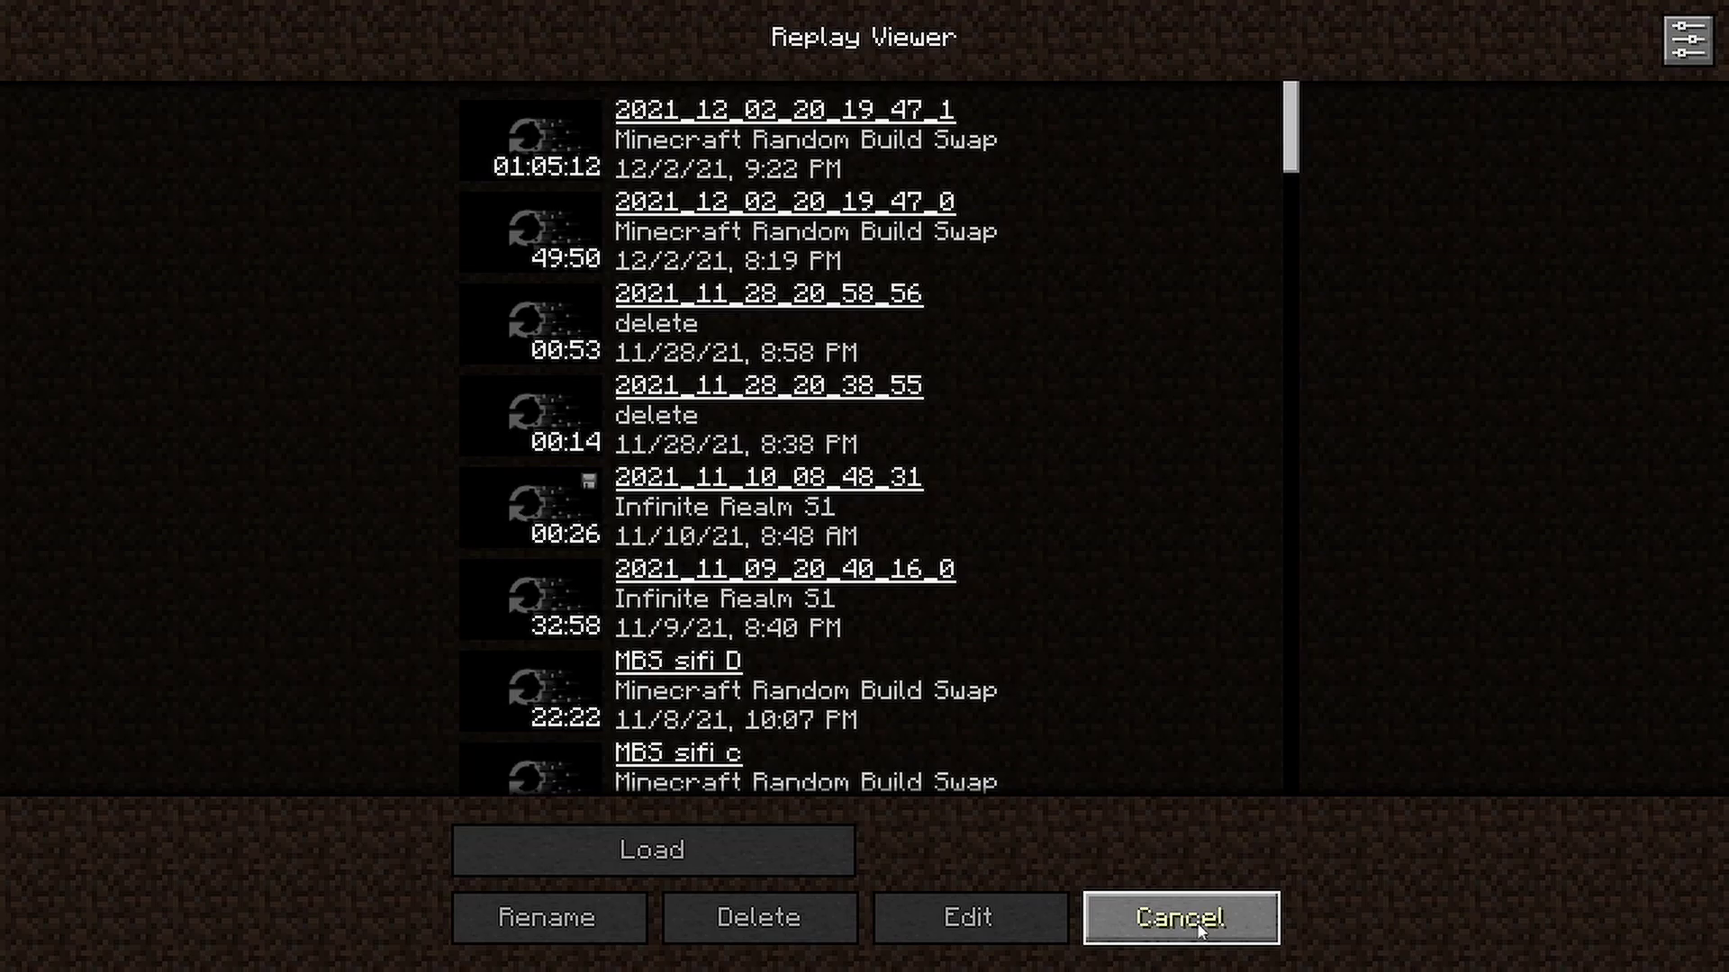
pyautogui.click(1201, 933)
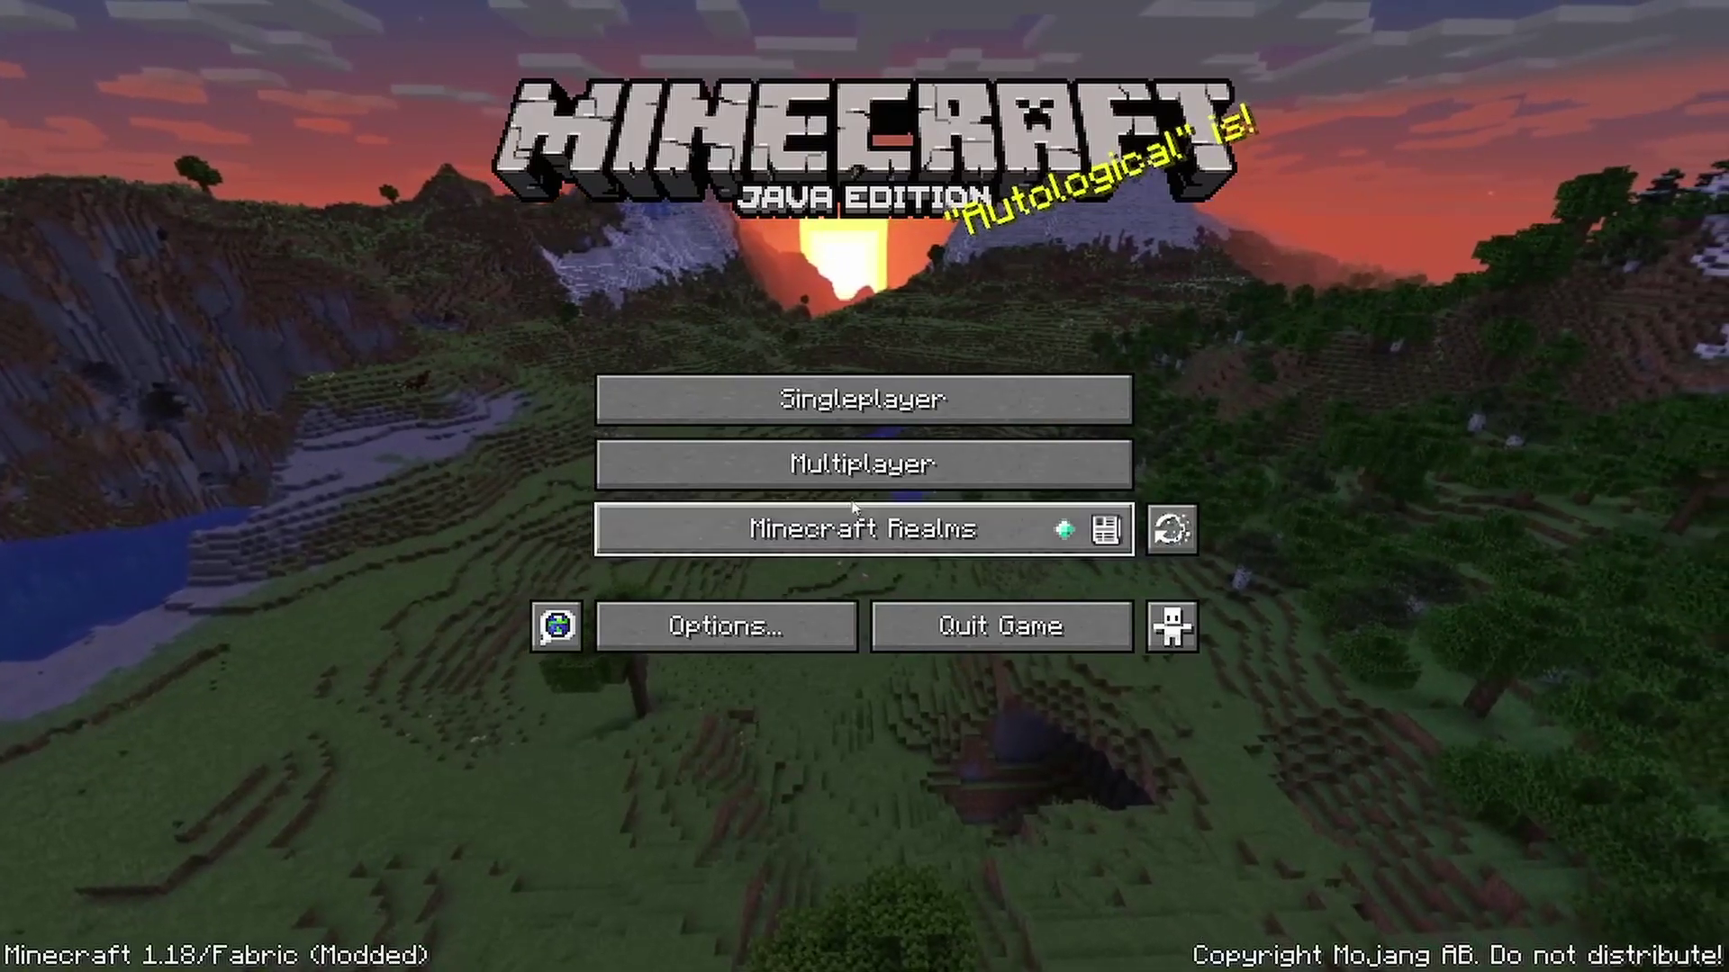
pyautogui.click(875, 460)
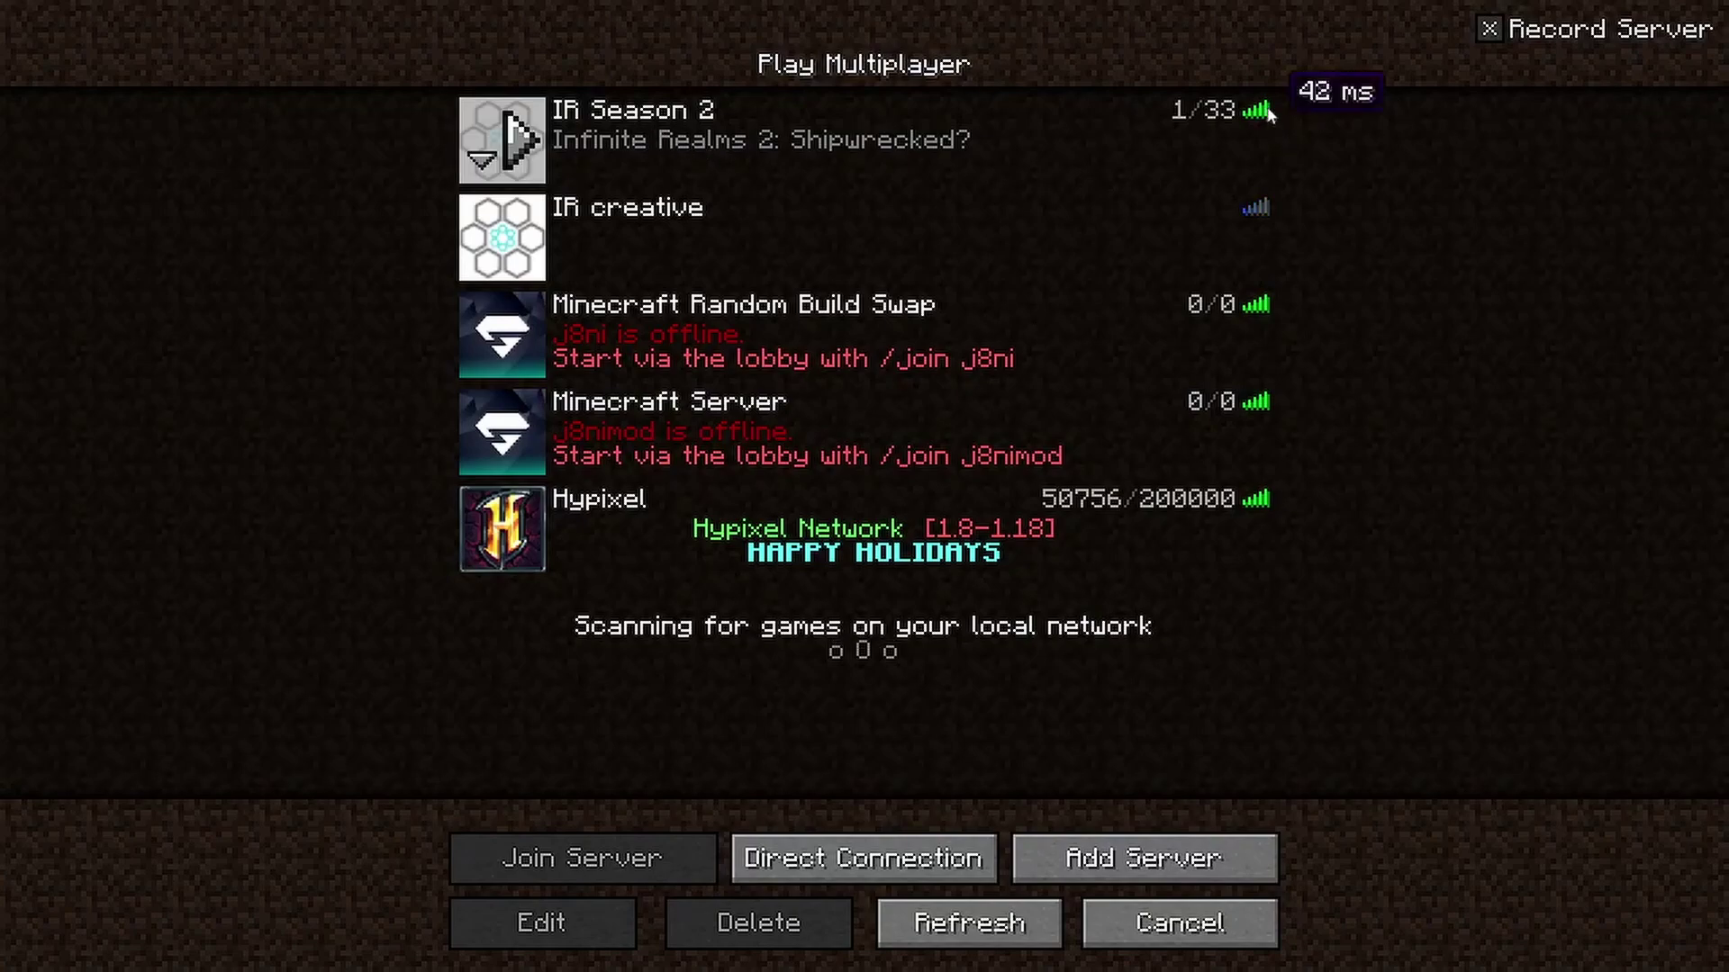
pyautogui.doubleClick(700, 272)
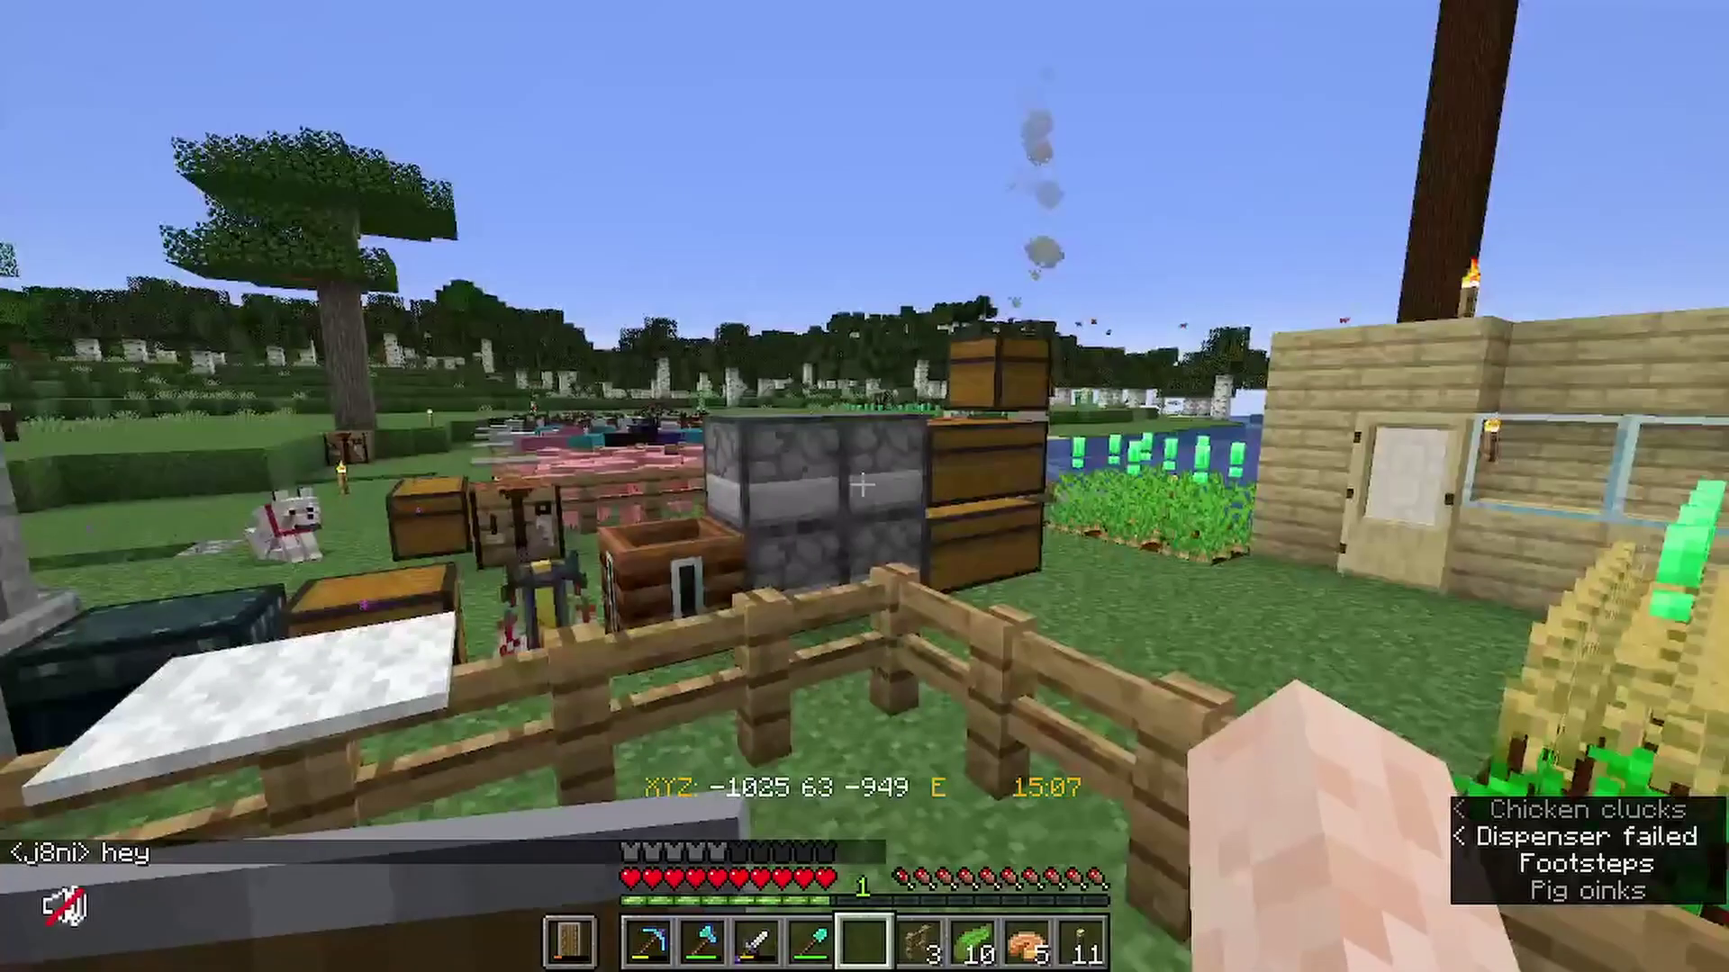
# - Start a Replay Mod recording on the server and walk around the fenced farm area to capture some footage
pyautogui.press('Escape')
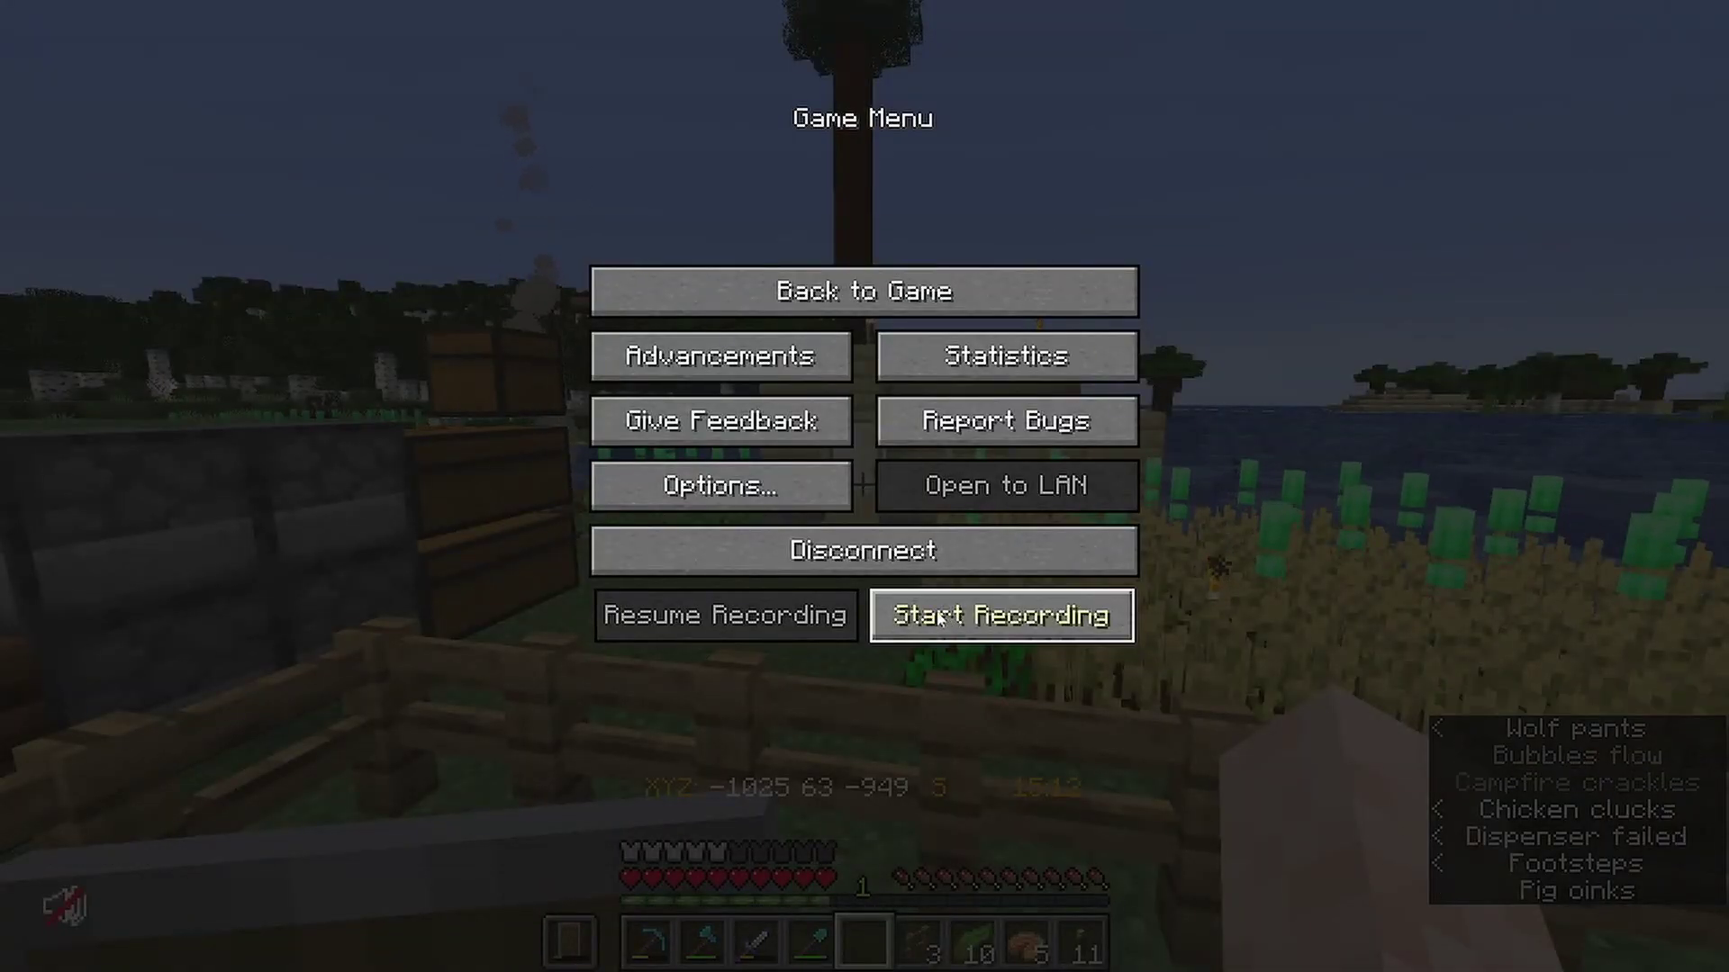
pyautogui.click(1029, 608)
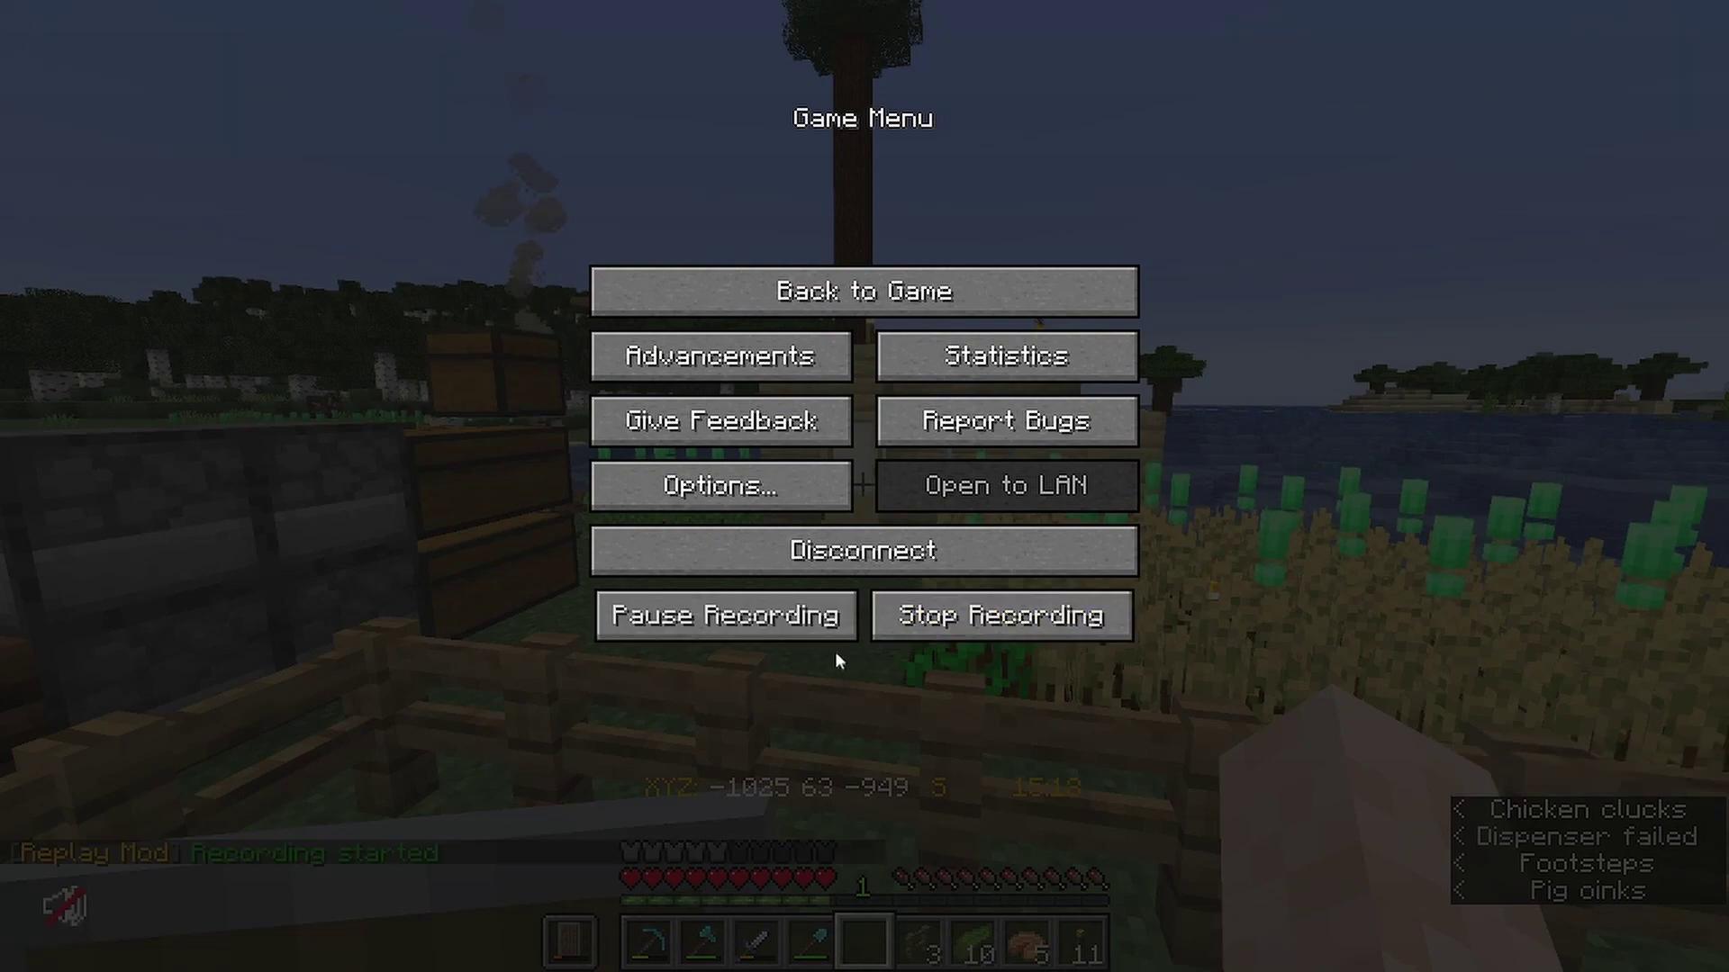
pyautogui.press('Escape')
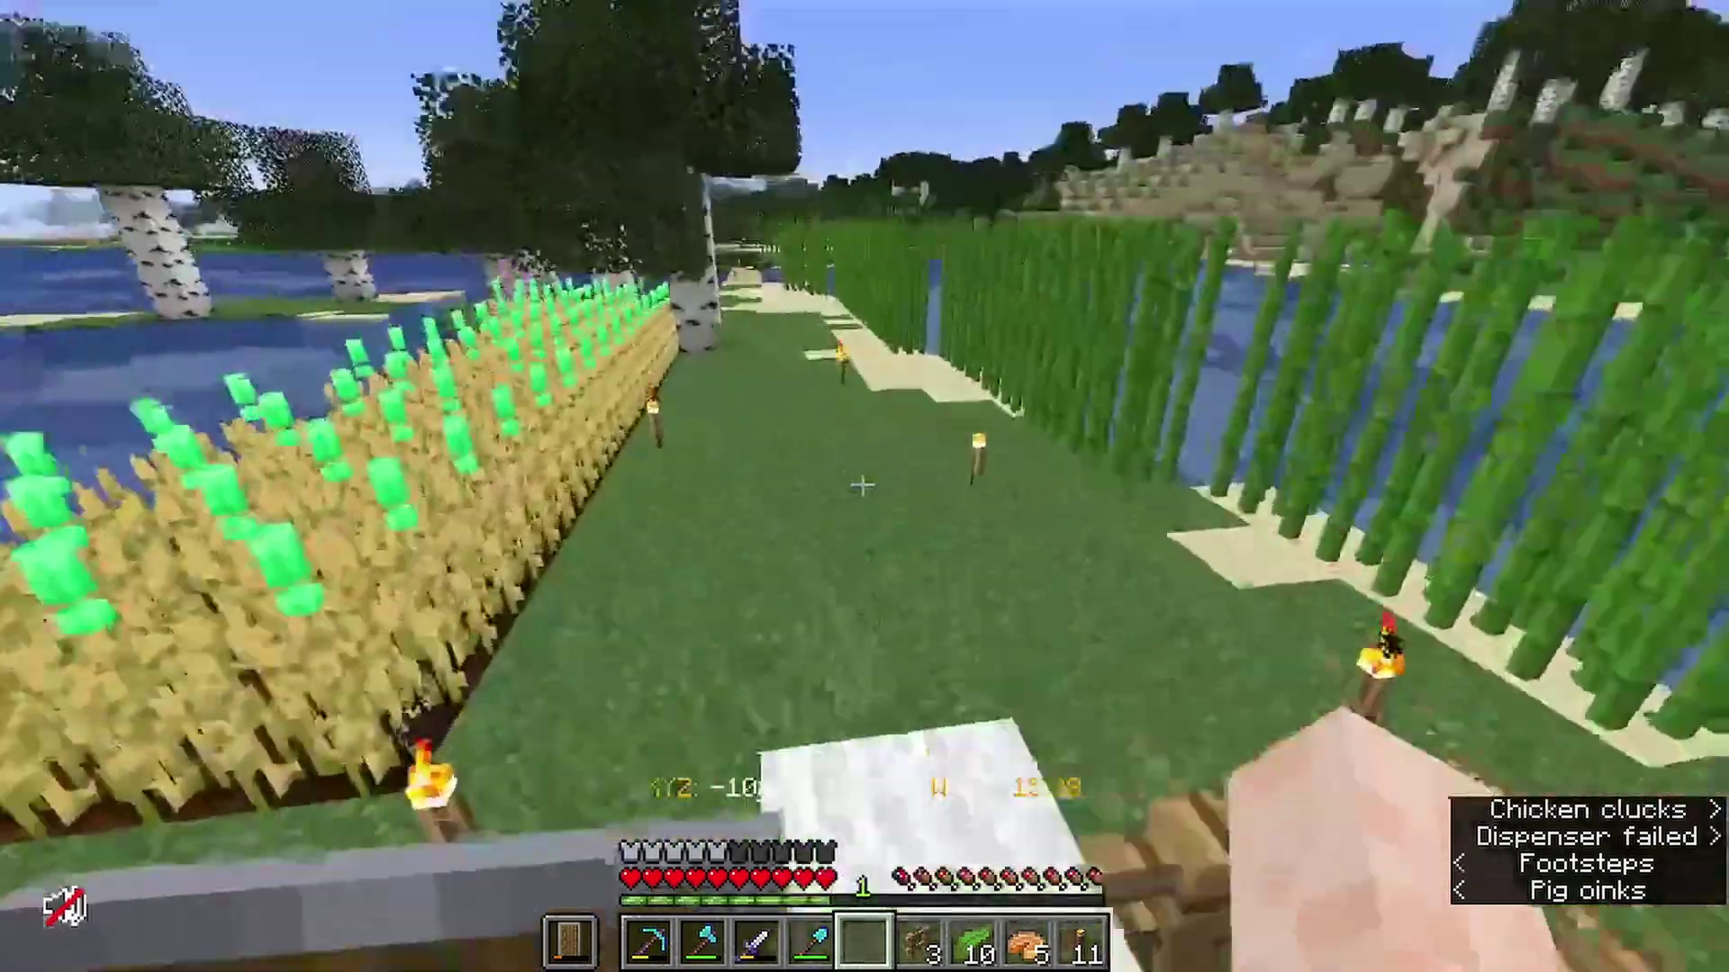
pyautogui.press('w')
pyautogui.press('w')
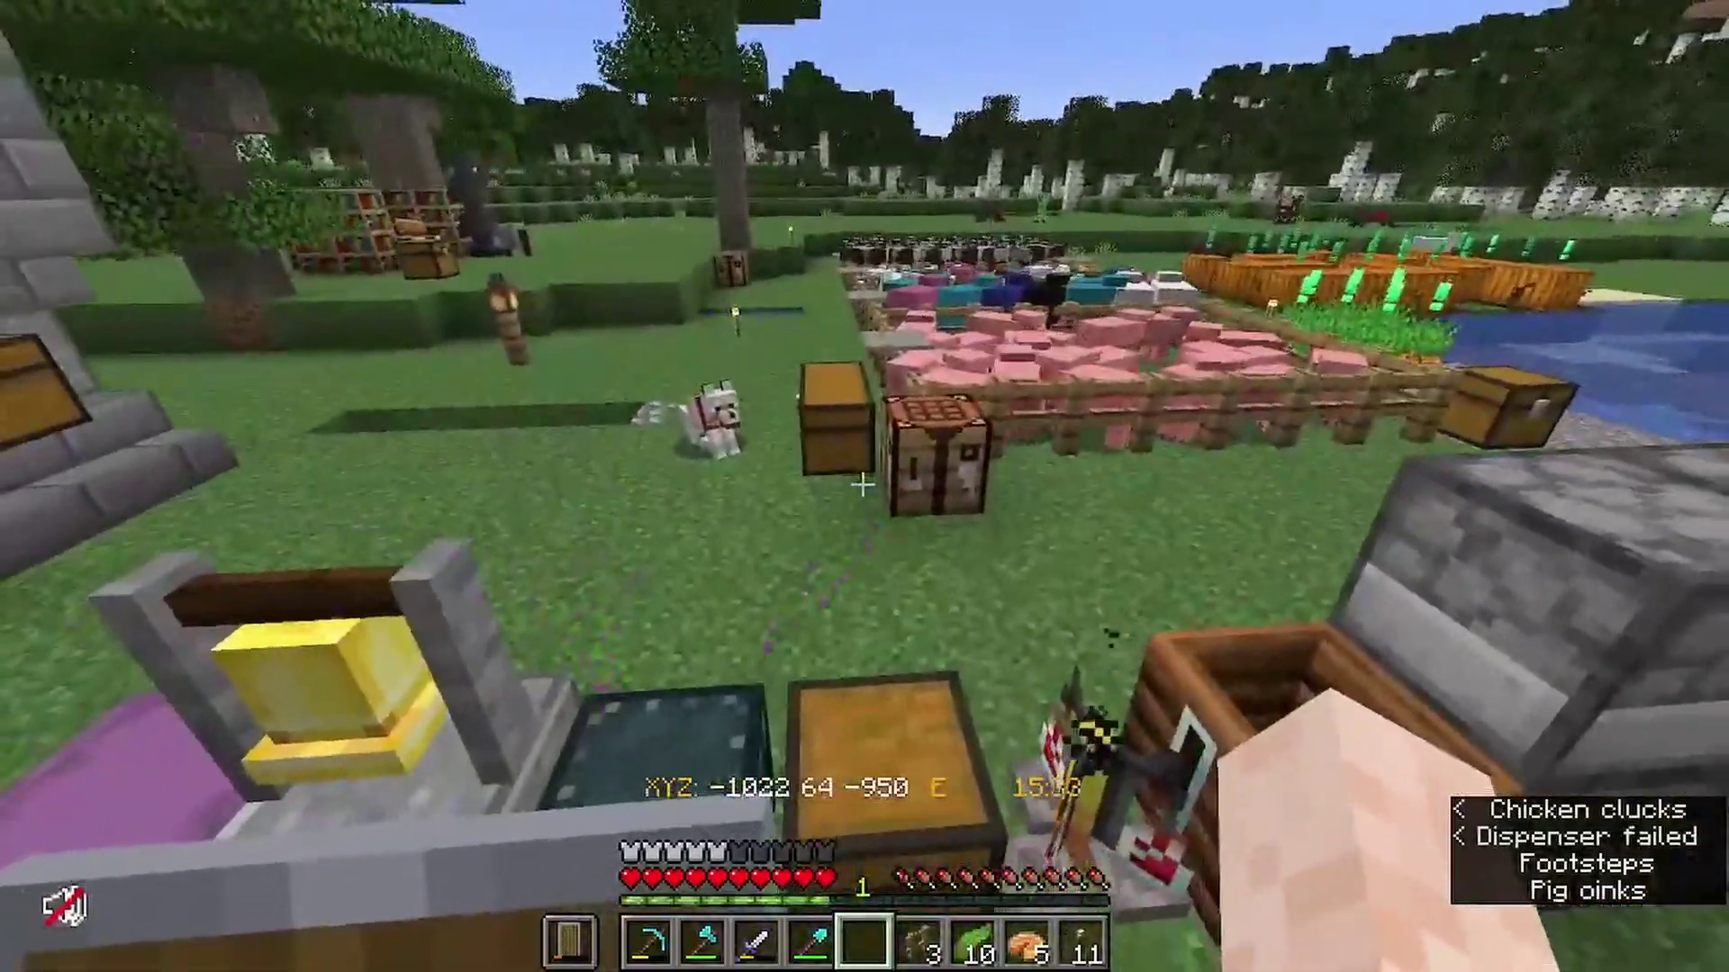
pyautogui.press('w')
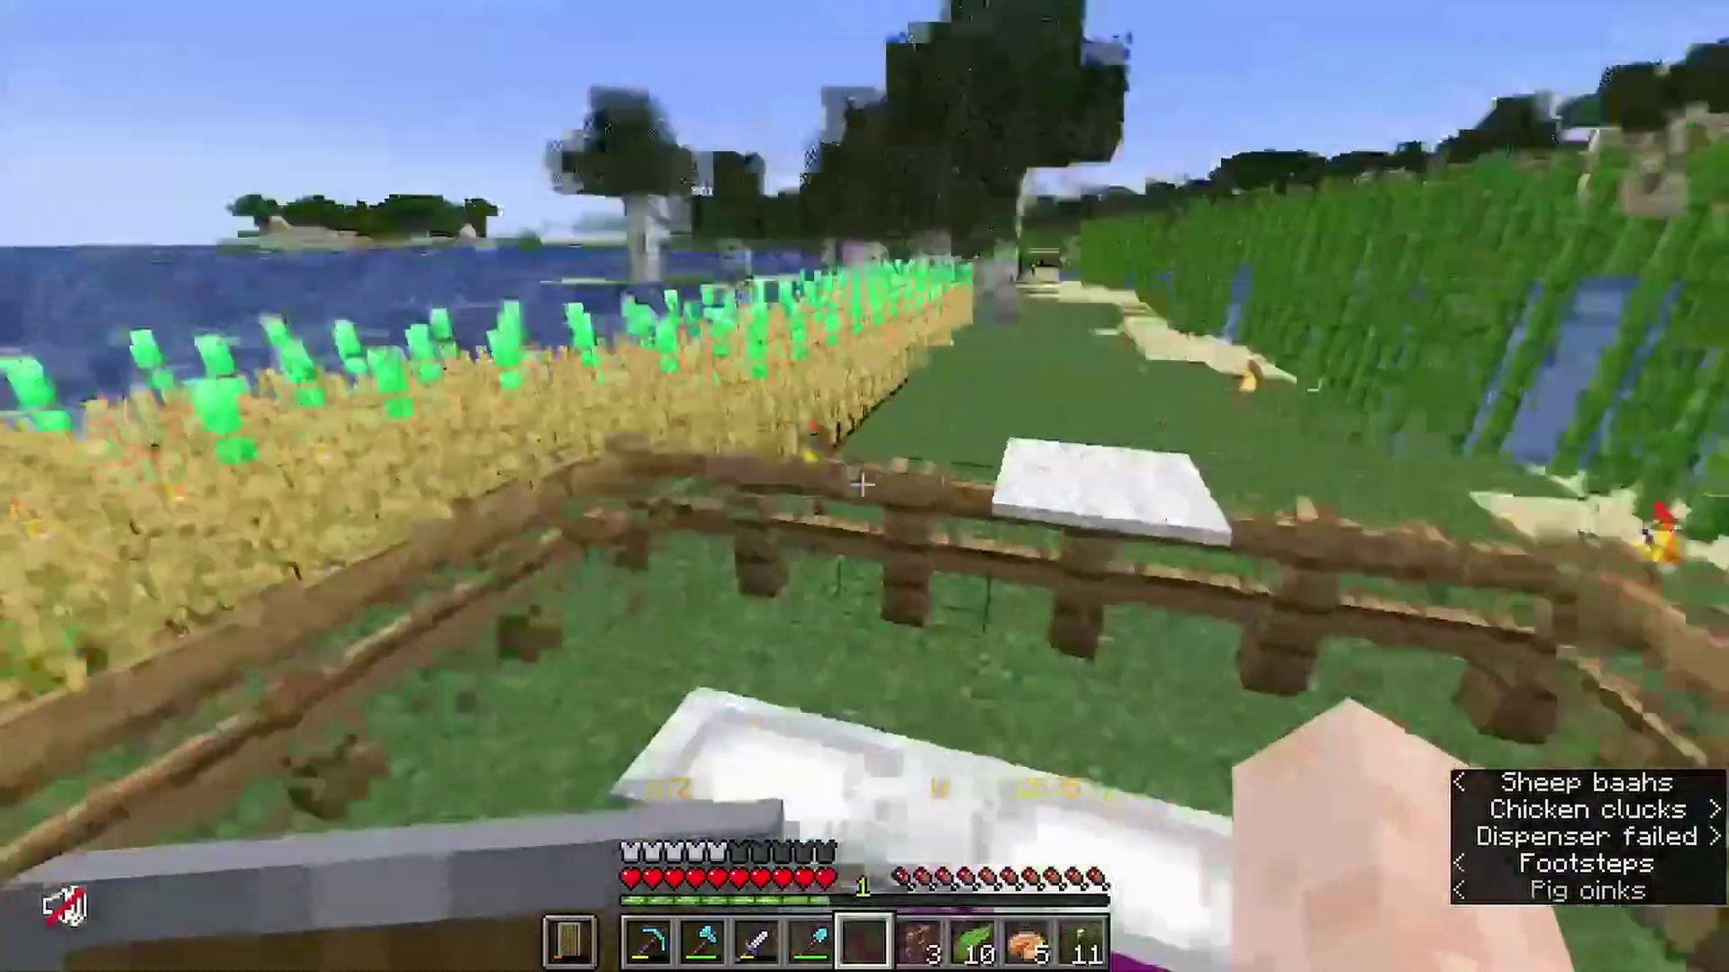
# - Stop the recording, leave the server and return to the title screen
pyautogui.press('Escape')
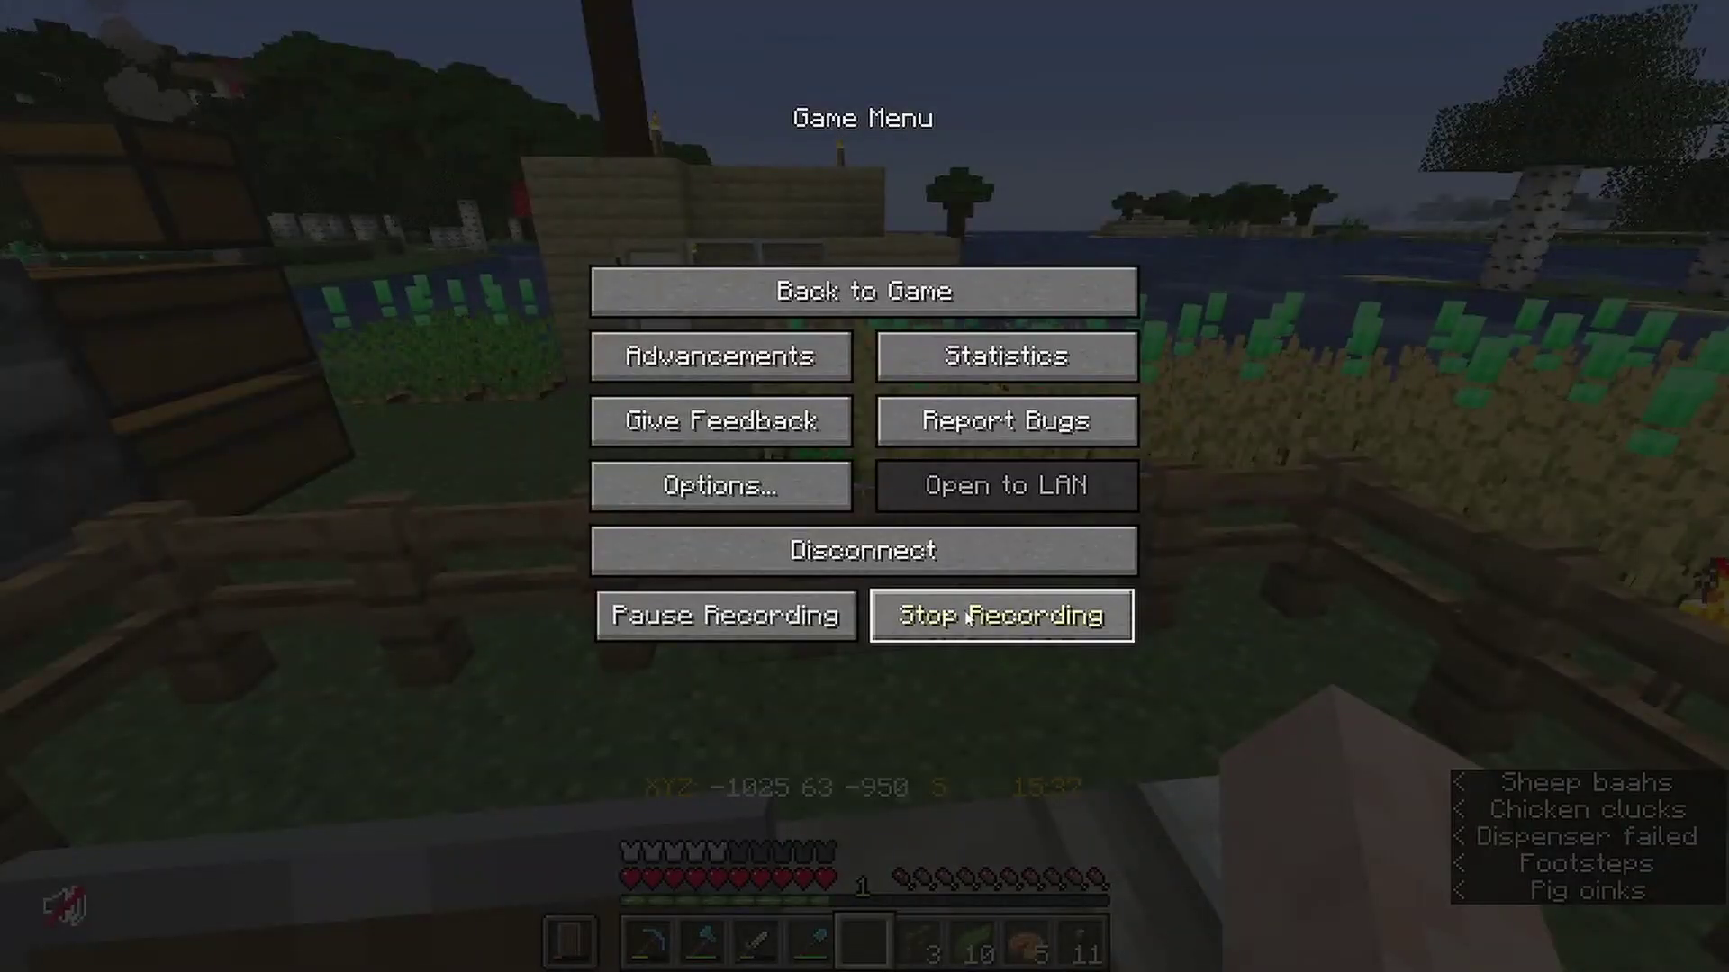
pyautogui.click(1026, 615)
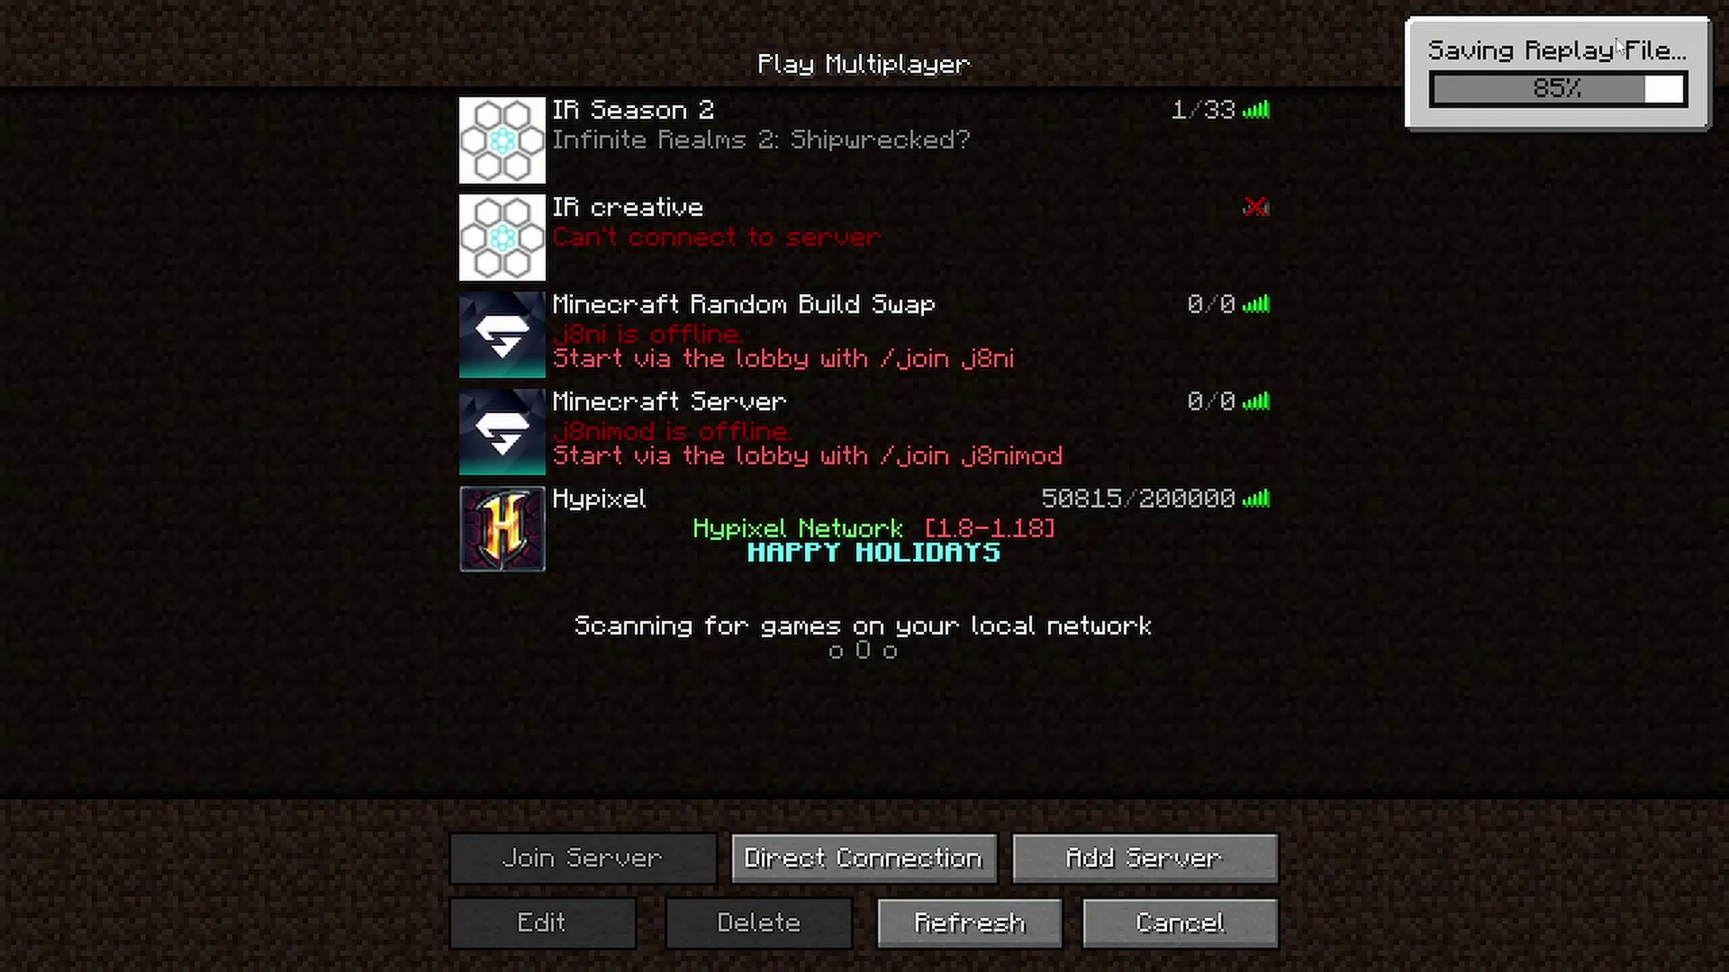
pyautogui.press('Escape')
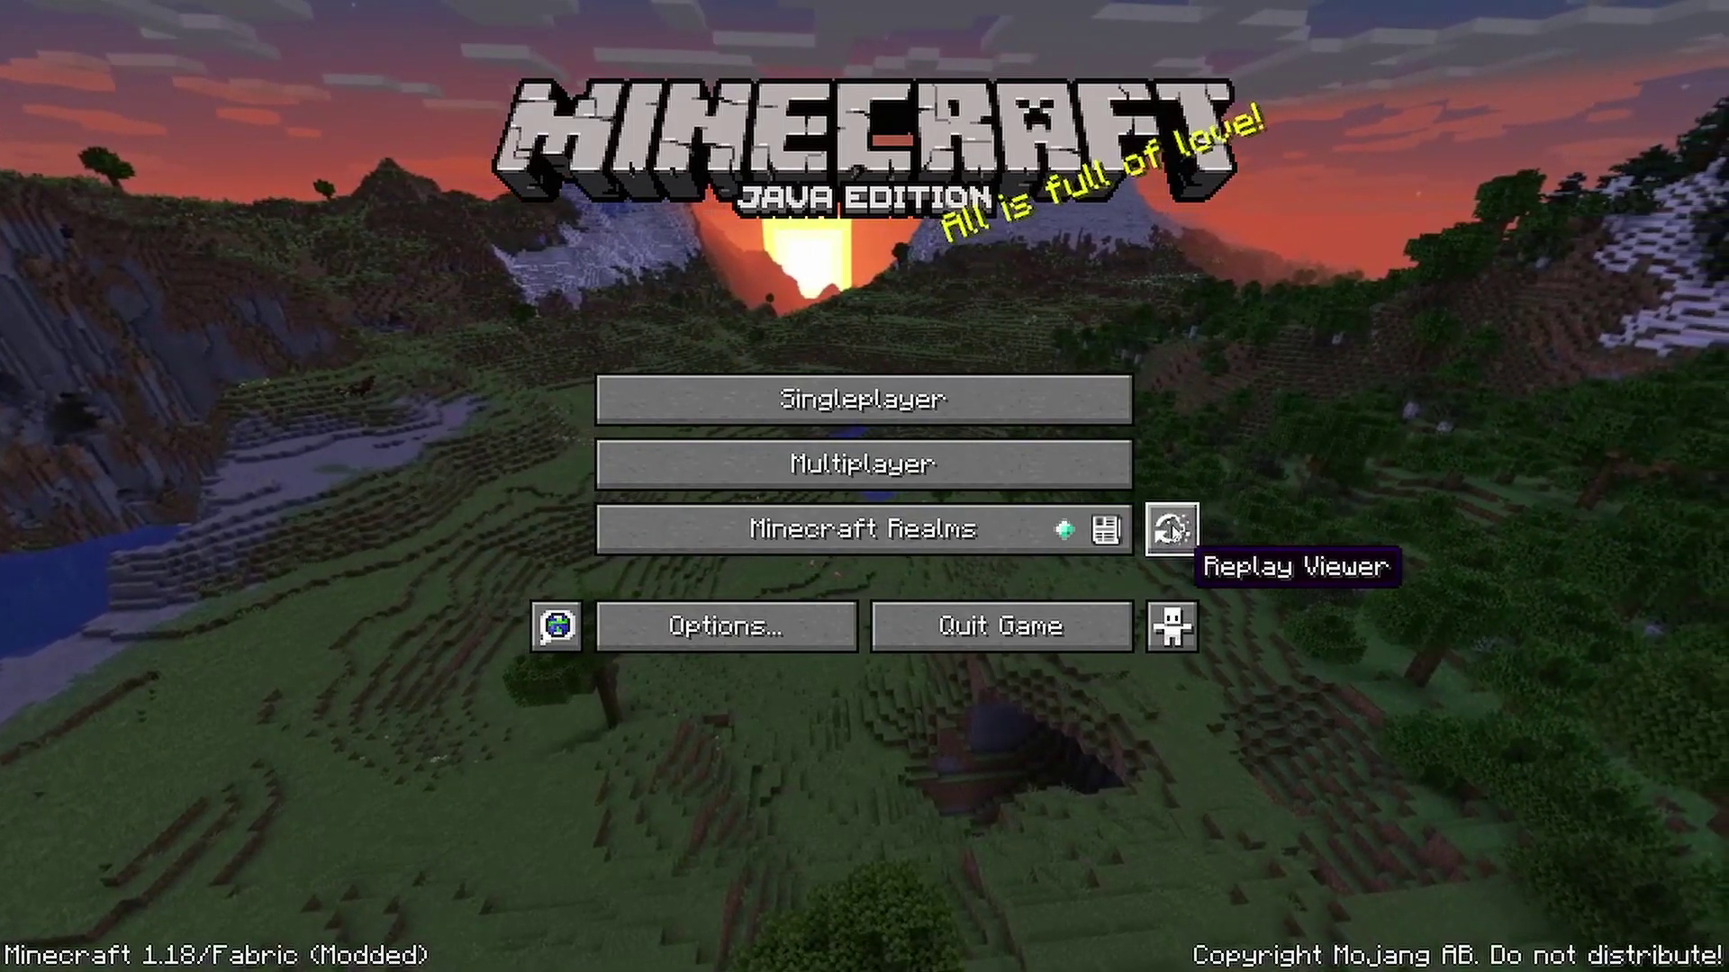
# - Load the Test replay from the Replay Viewer and open the render settings for its camera path
pyautogui.click(1171, 531)
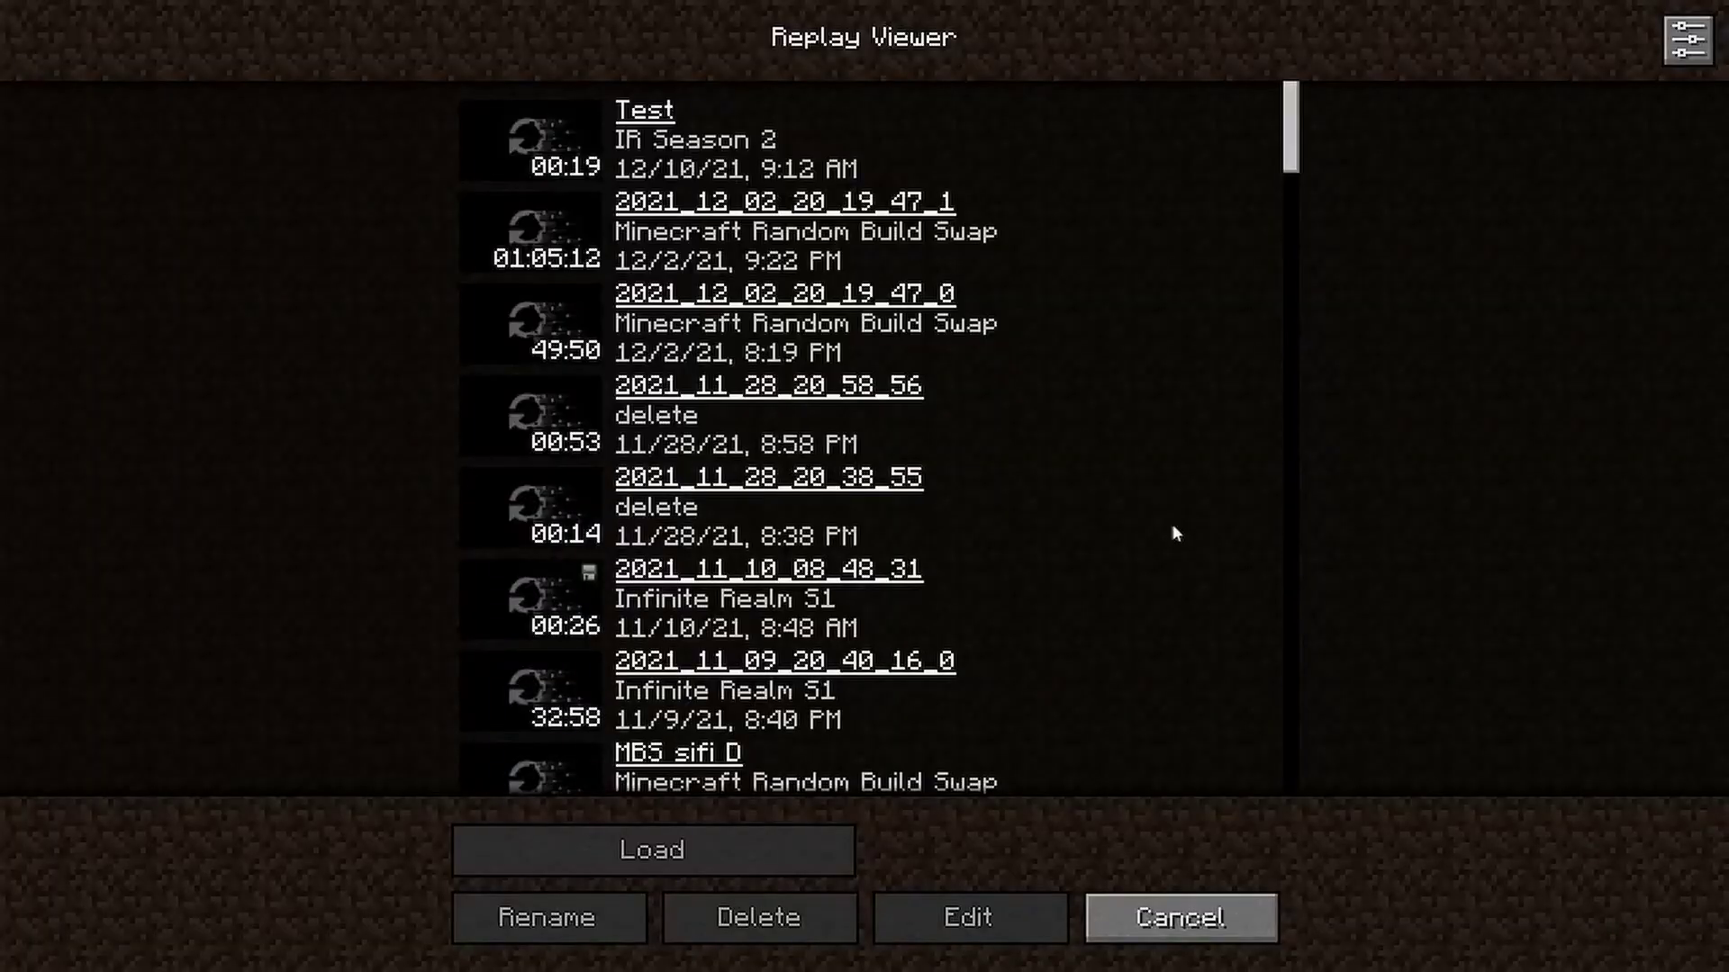
pyautogui.click(647, 138)
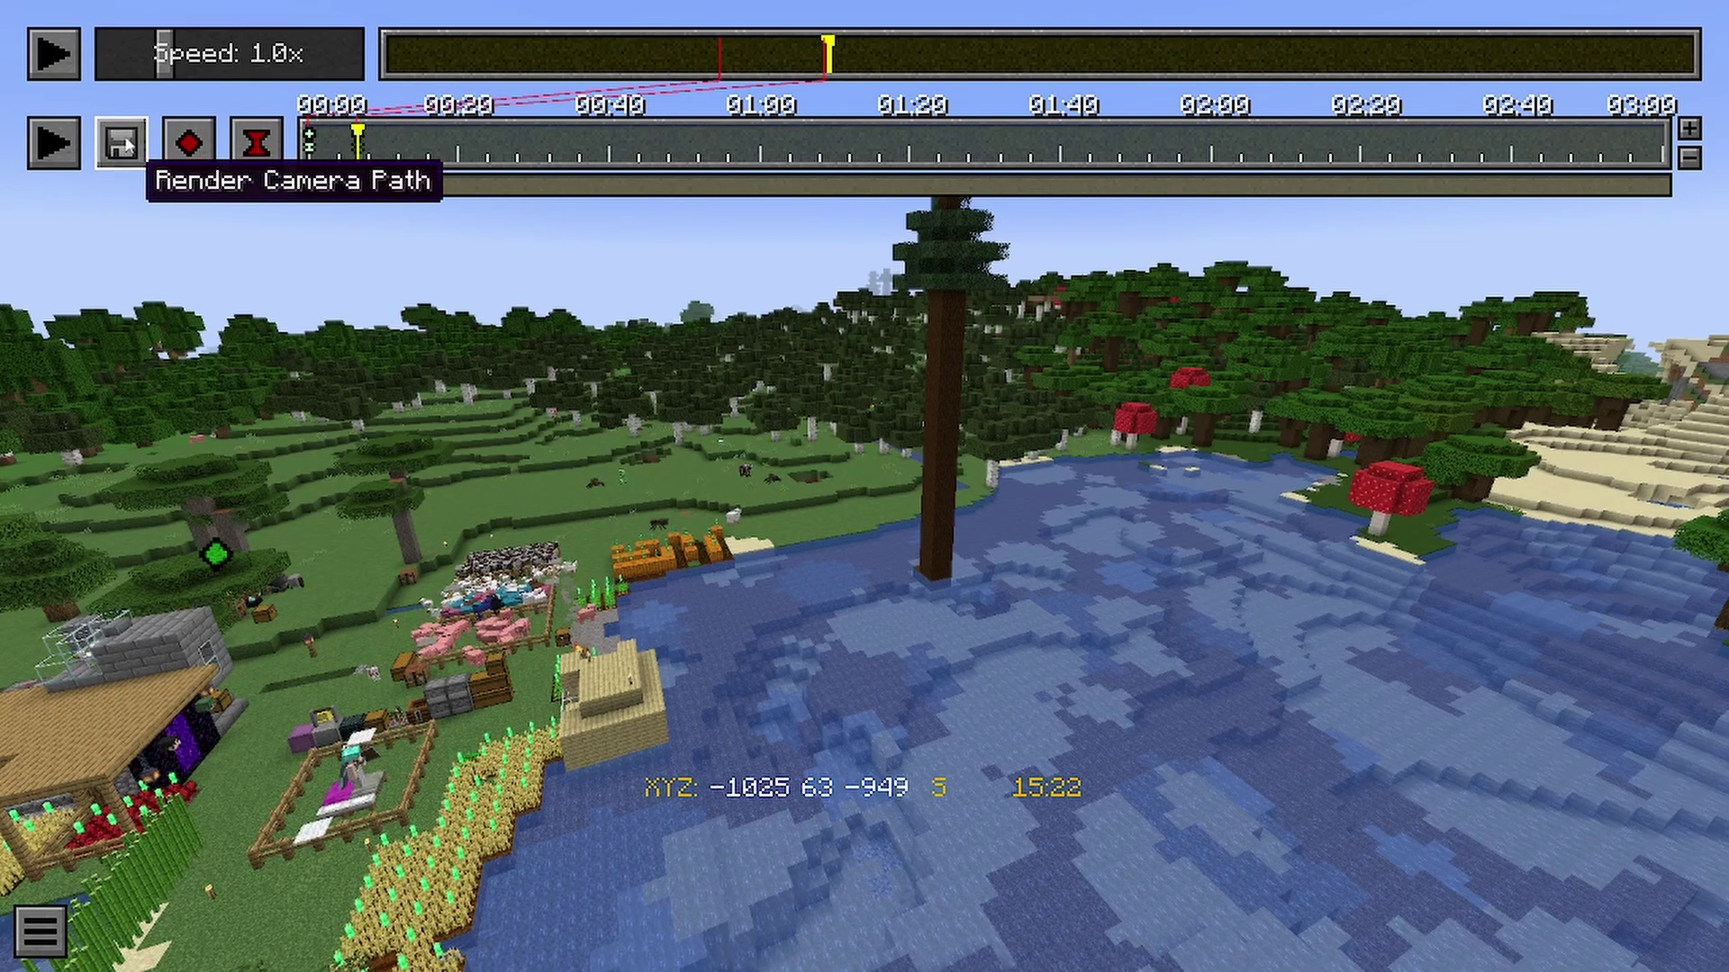
pyautogui.click(127, 144)
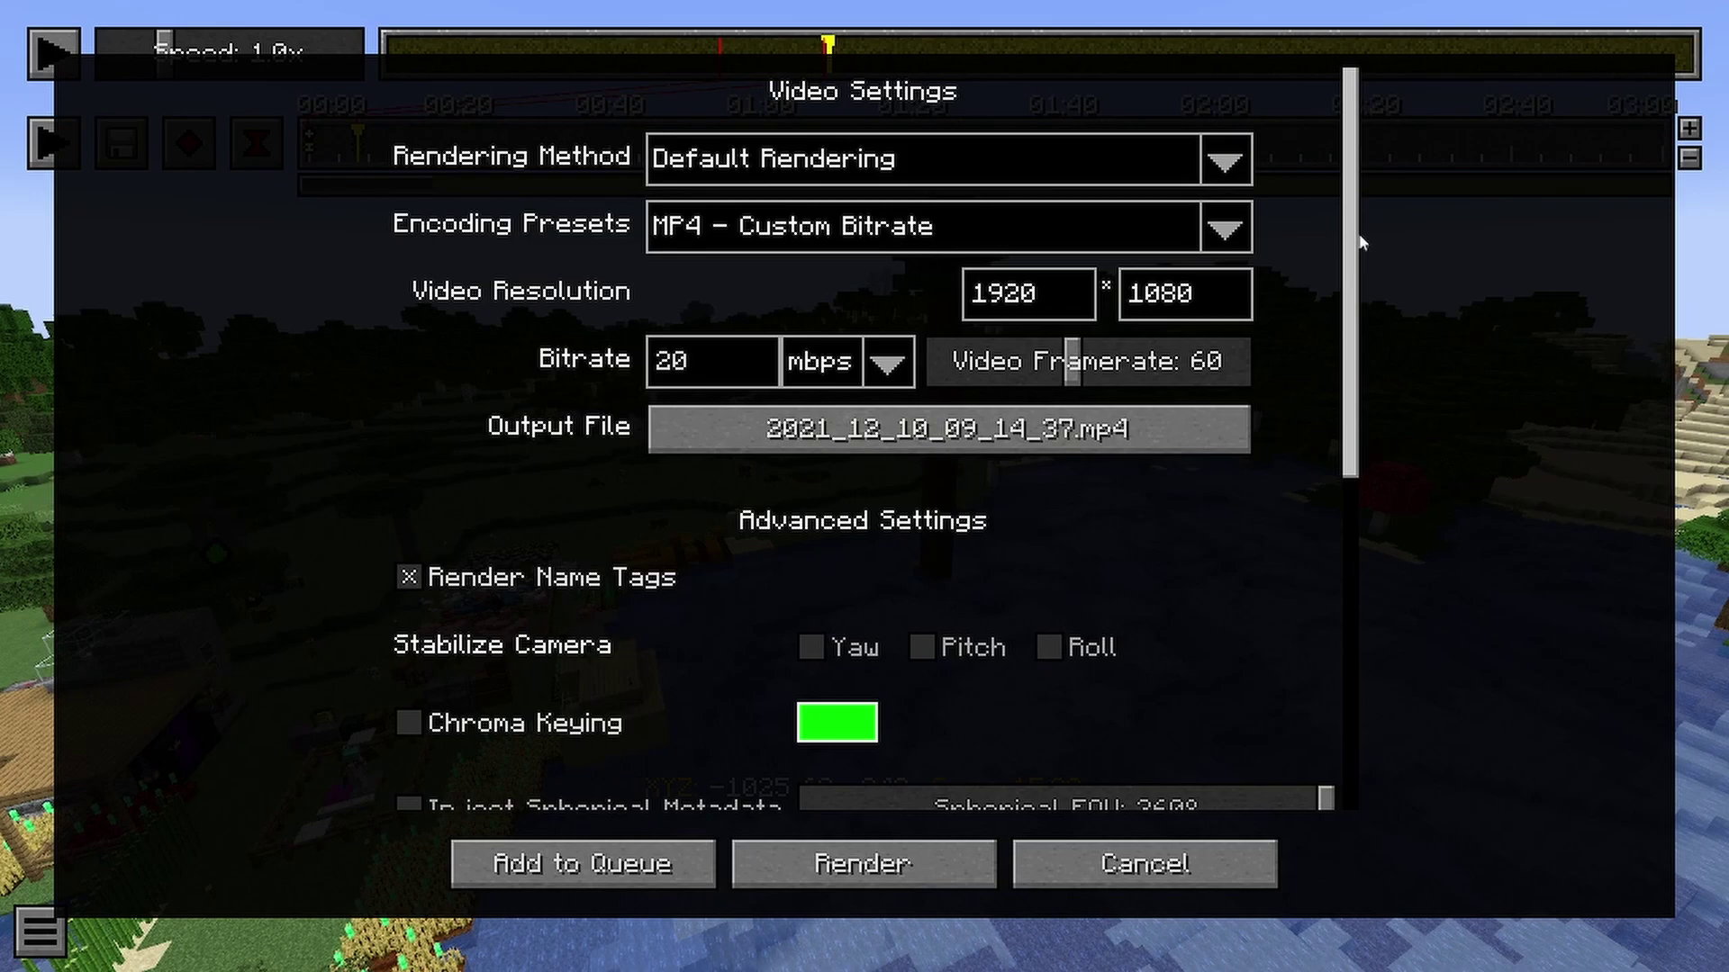
# - Examine the full FFmpeg executable path in the Command Line Settings of the video render options
pyautogui.moveTo(1347, 240); pyautogui.dragTo(1294, 637)
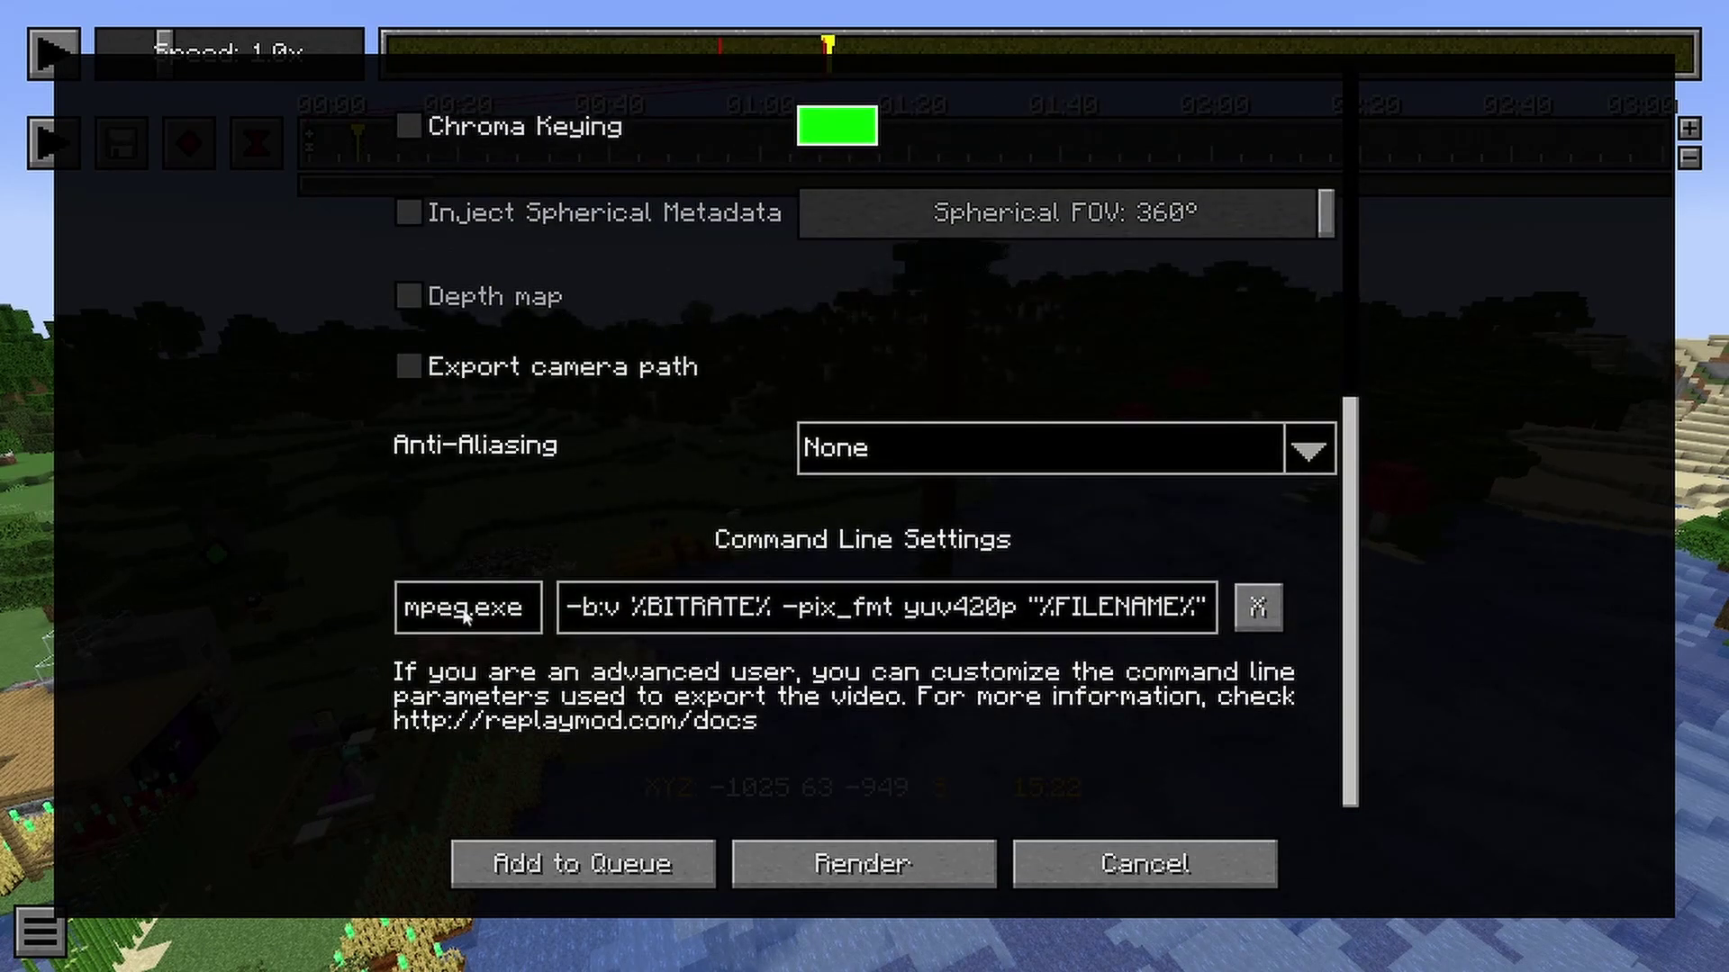
pyautogui.click(498, 621)
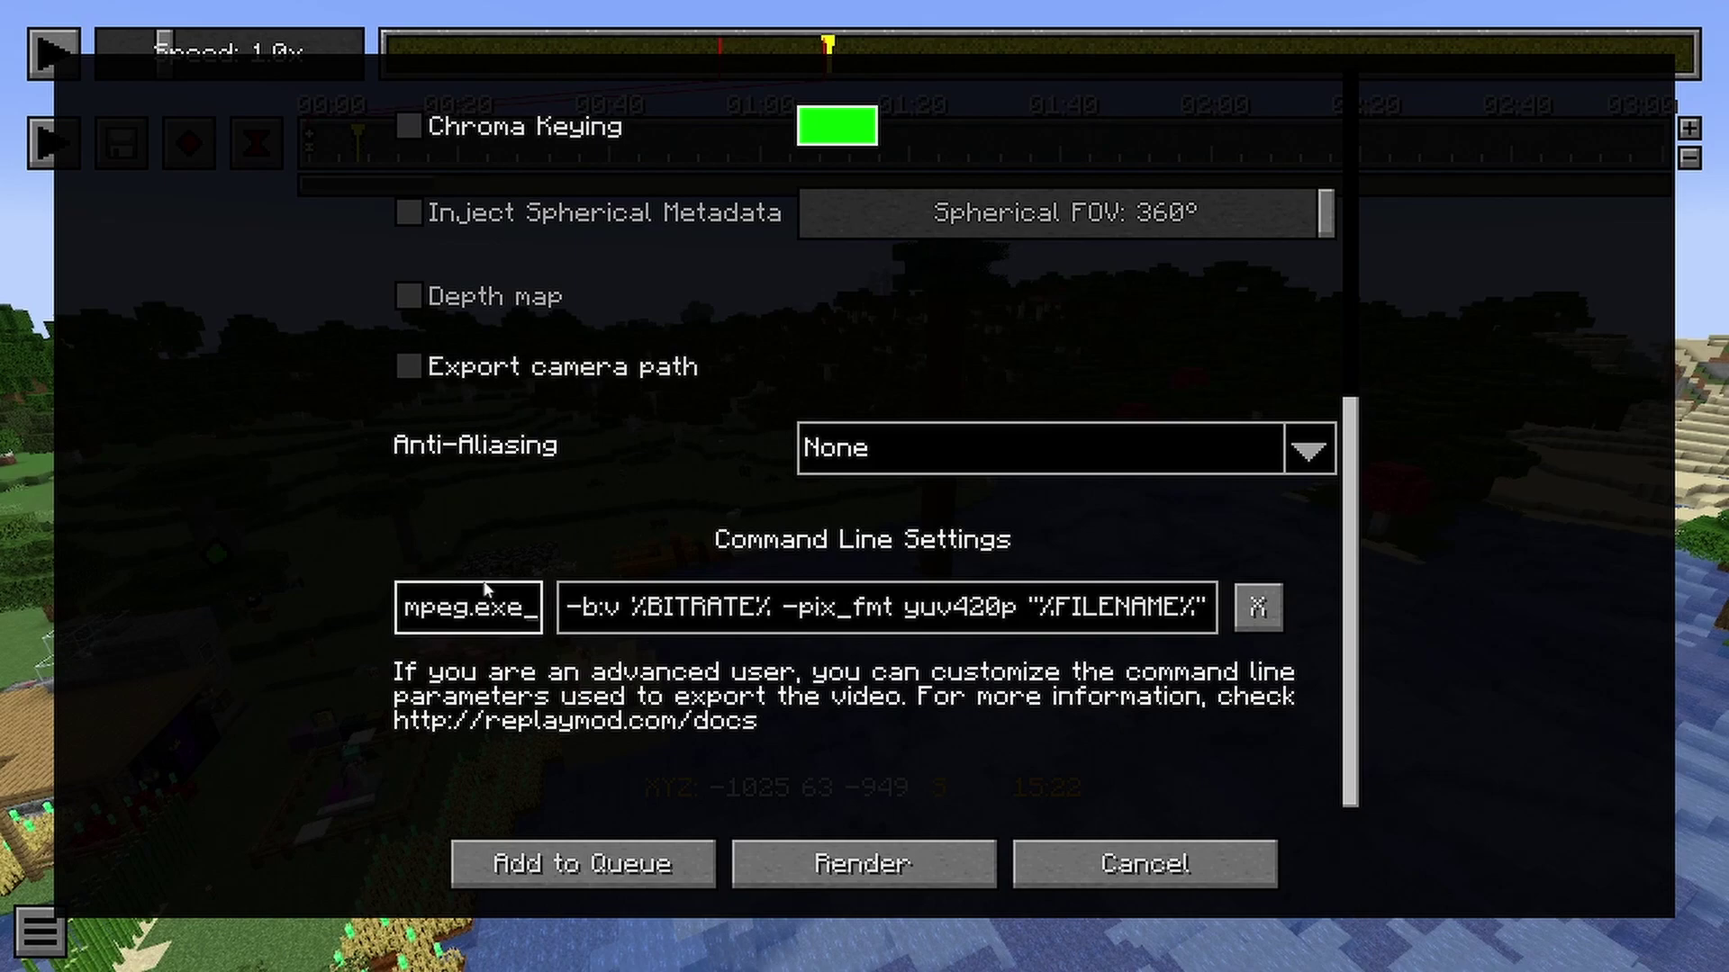
pyautogui.press('Left')
pyautogui.press('Left')
pyautogui.press('Left')
pyautogui.press('Left')
pyautogui.press('Left')
pyautogui.press('Left')
pyautogui.press('Left')
pyautogui.press('Left')
pyautogui.press('Left')
pyautogui.press('Left')
pyautogui.press('Left')
pyautogui.press('Left')
pyautogui.press('Left')
pyautogui.press('Left')
pyautogui.press('Left')
pyautogui.press('Left')
pyautogui.press('Left')
pyautogui.press('Left')
pyautogui.press('Left')
pyautogui.press('Left')
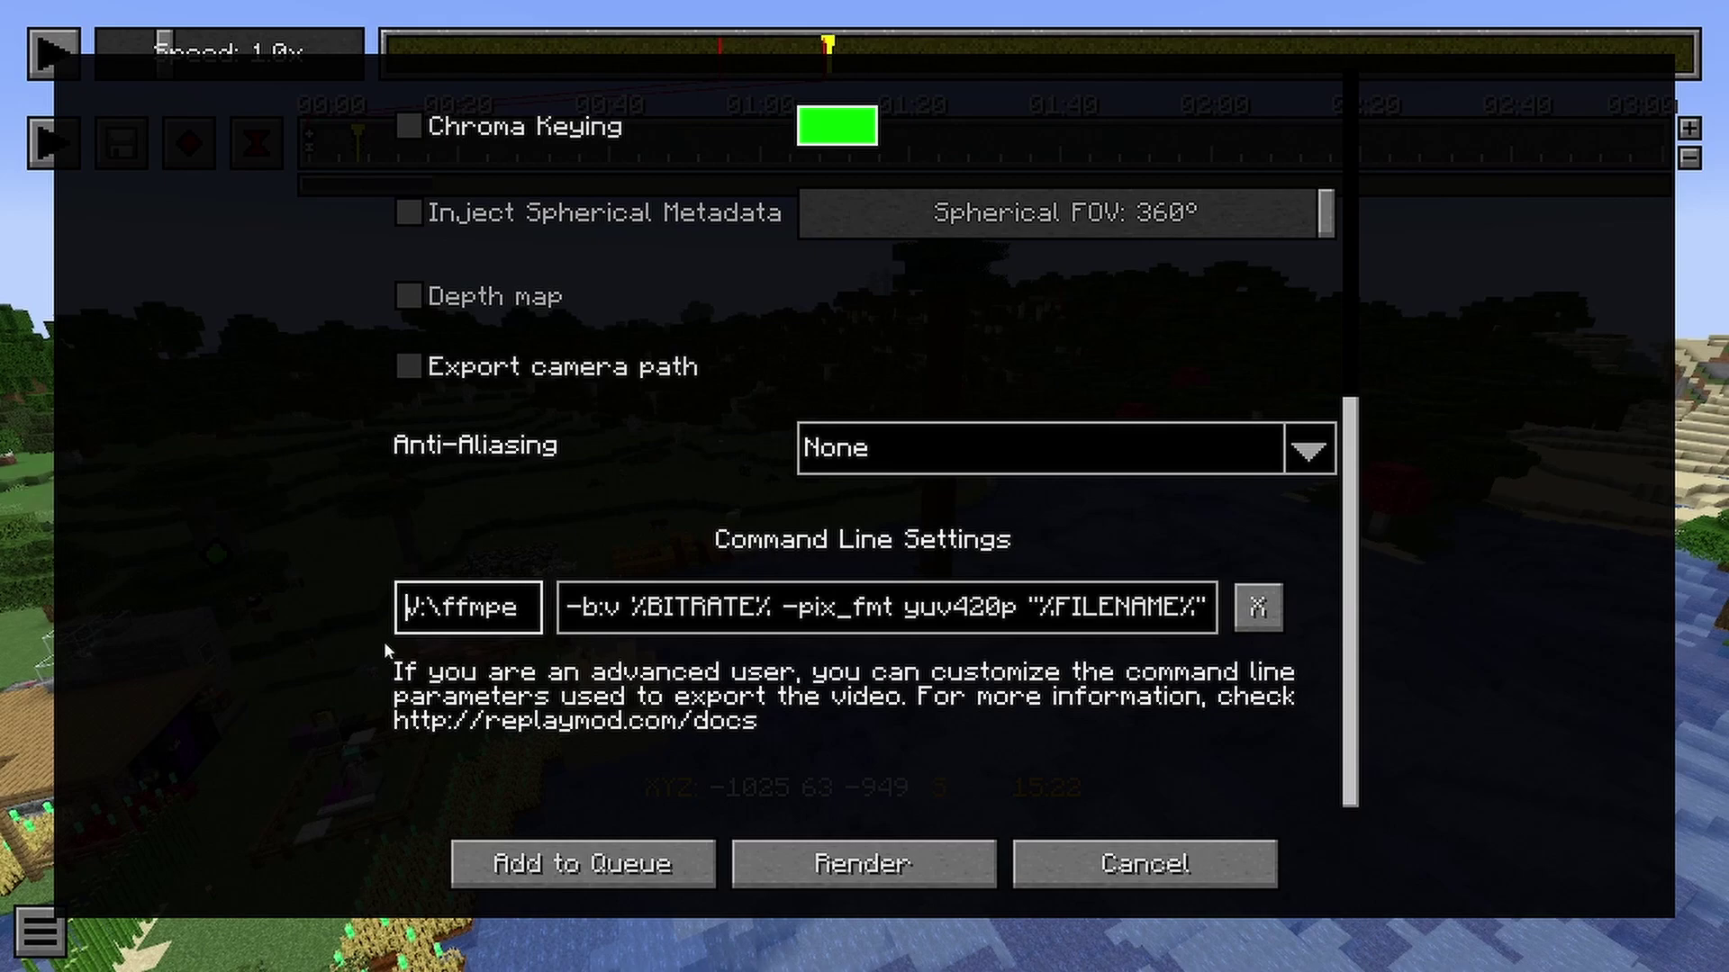
pyautogui.press('Right')
pyautogui.press('Right')
pyautogui.press('Right')
pyautogui.press('Right')
pyautogui.press('Right')
pyautogui.press('Right')
pyautogui.press('Right')
pyautogui.press('Right')
pyautogui.press('Right')
pyautogui.press('Right')
pyautogui.press('Right')
pyautogui.press('Right')
pyautogui.press('Right')
pyautogui.press('Right')
pyautogui.press('Right')
pyautogui.press('Right')
pyautogui.press('Right')
pyautogui.press('Right')
pyautogui.press('Right')
pyautogui.press('Right')
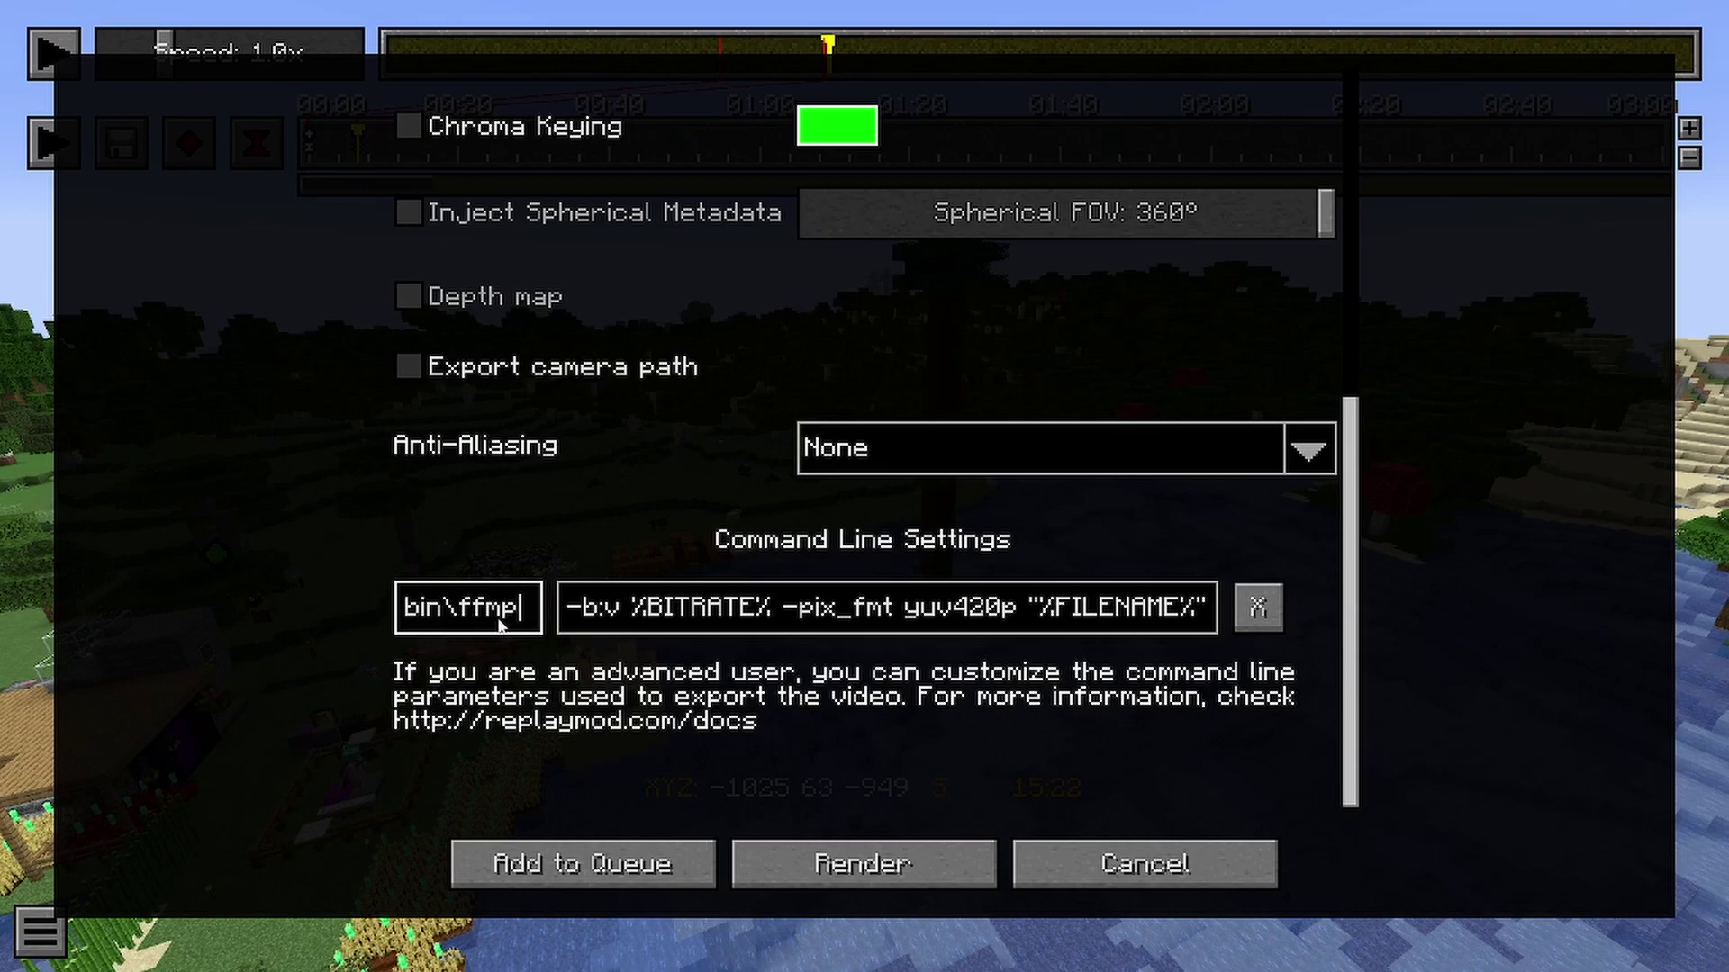
pyautogui.press('Right')
pyautogui.press('Right')
pyautogui.press('Right')
pyautogui.press('Right')
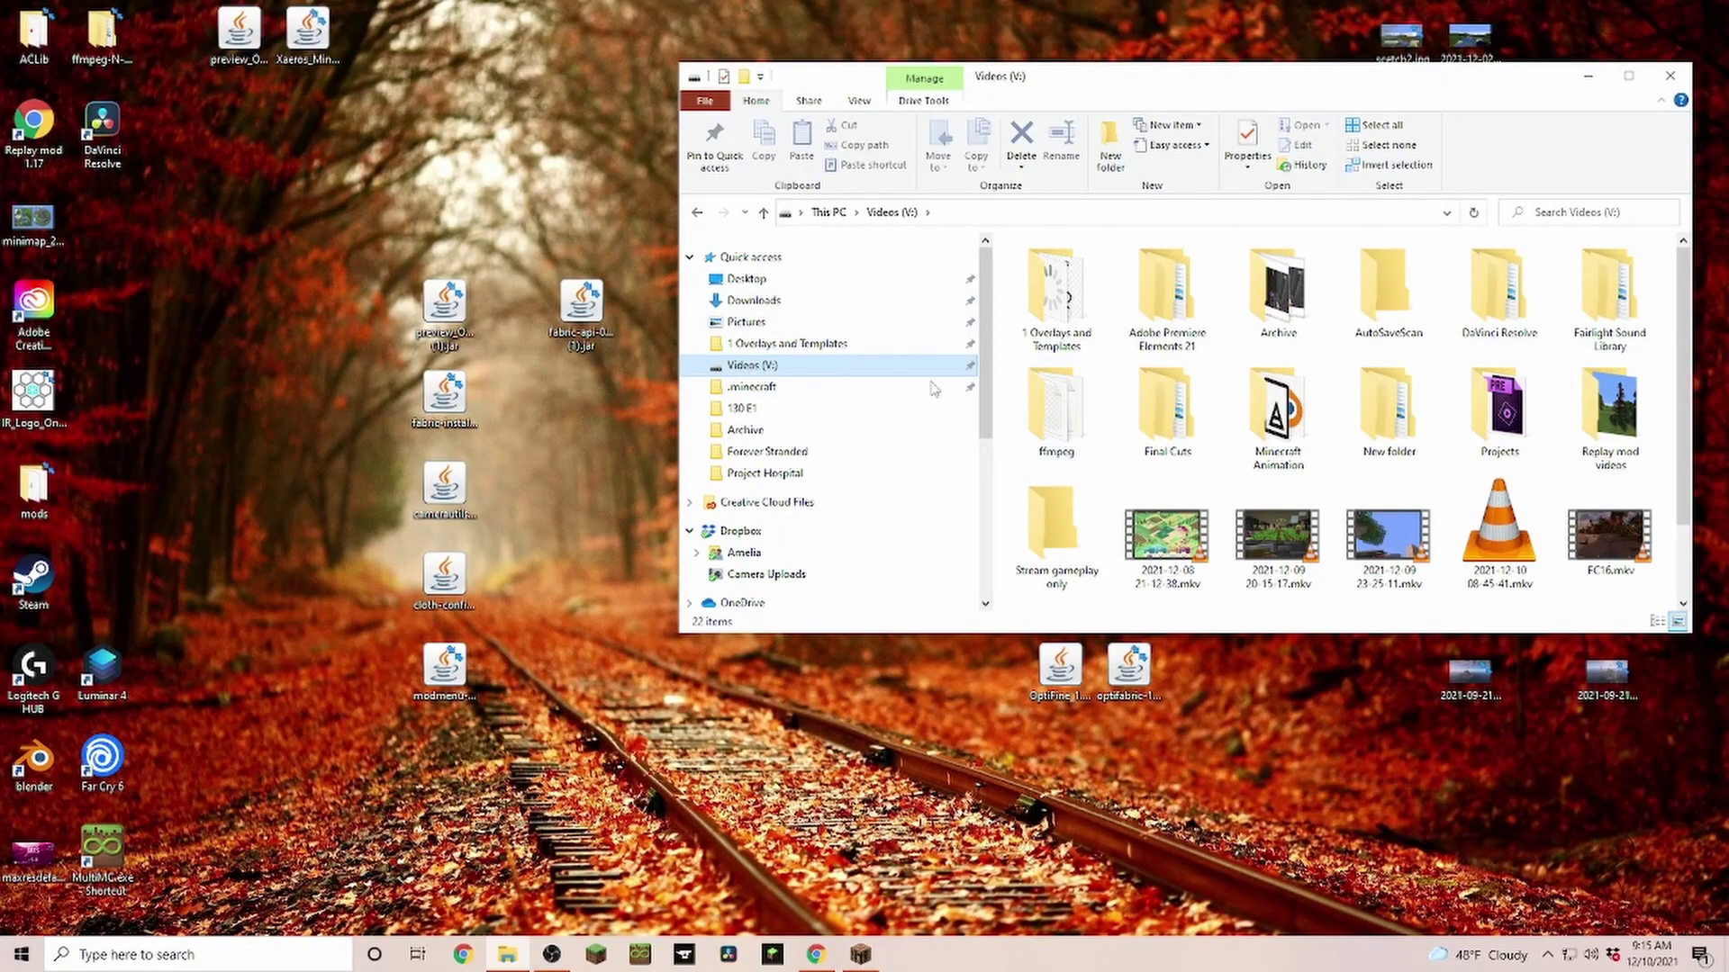
# - In File Explorer, open the ffmpeg\bin folder on the Videos (V:) drive and copy its folder path
pyautogui.doubleClick(1056, 422)
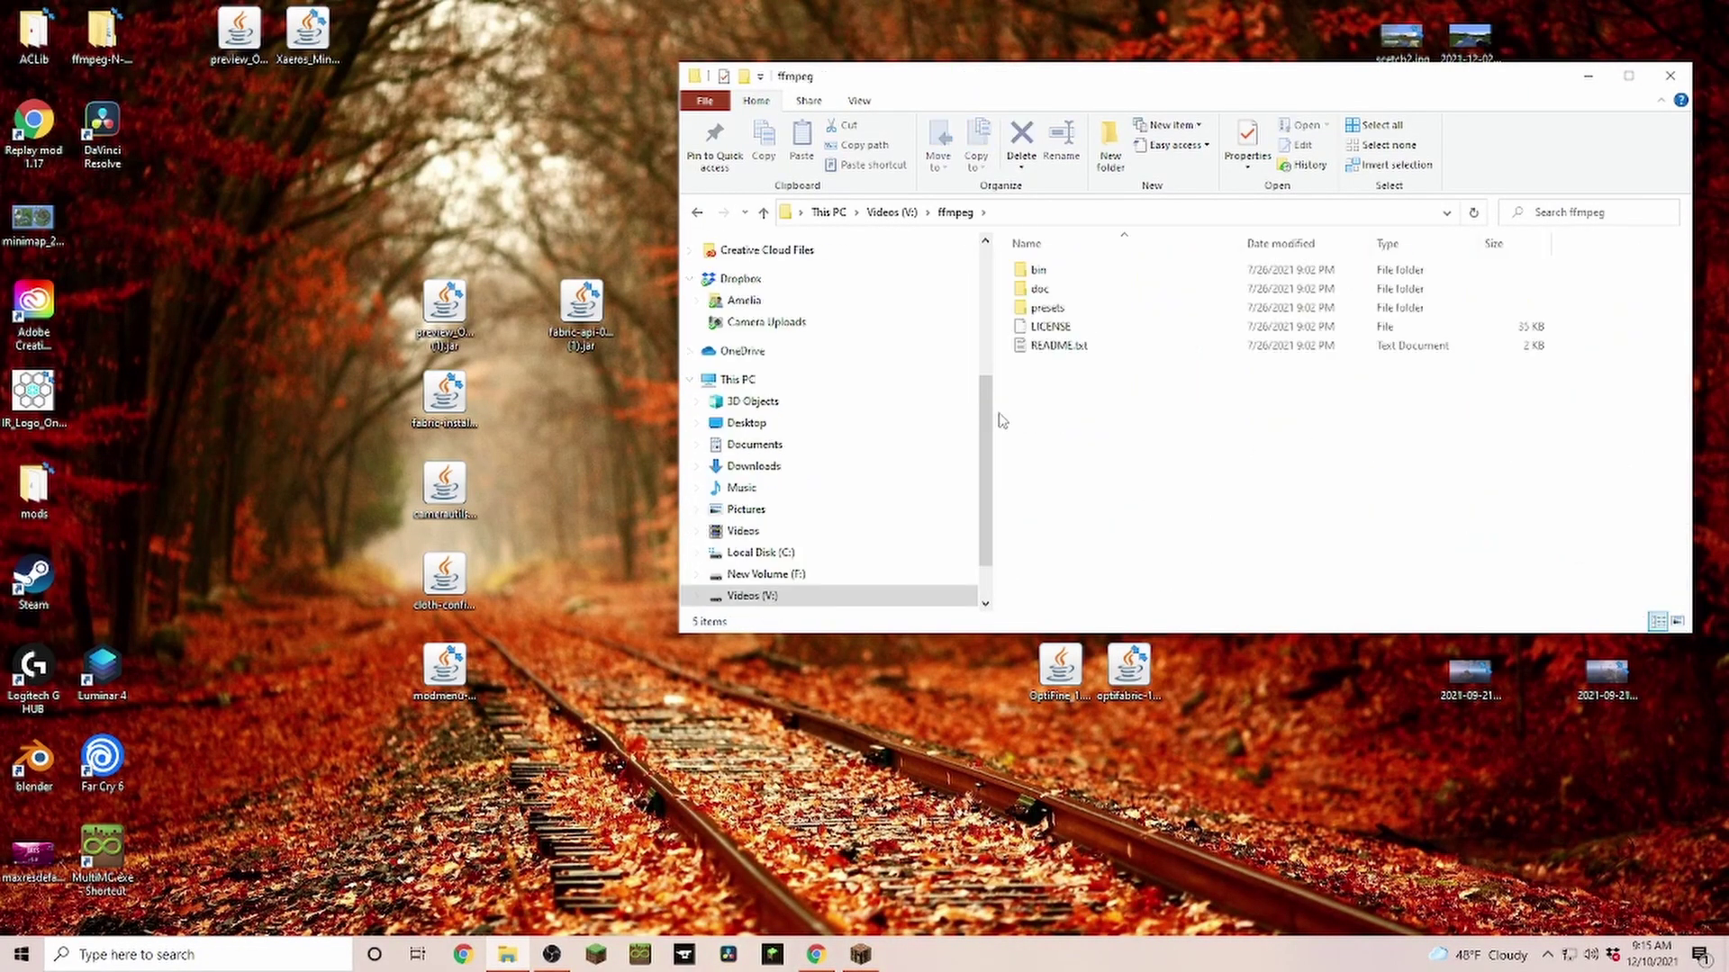
pyautogui.doubleClick(1037, 272)
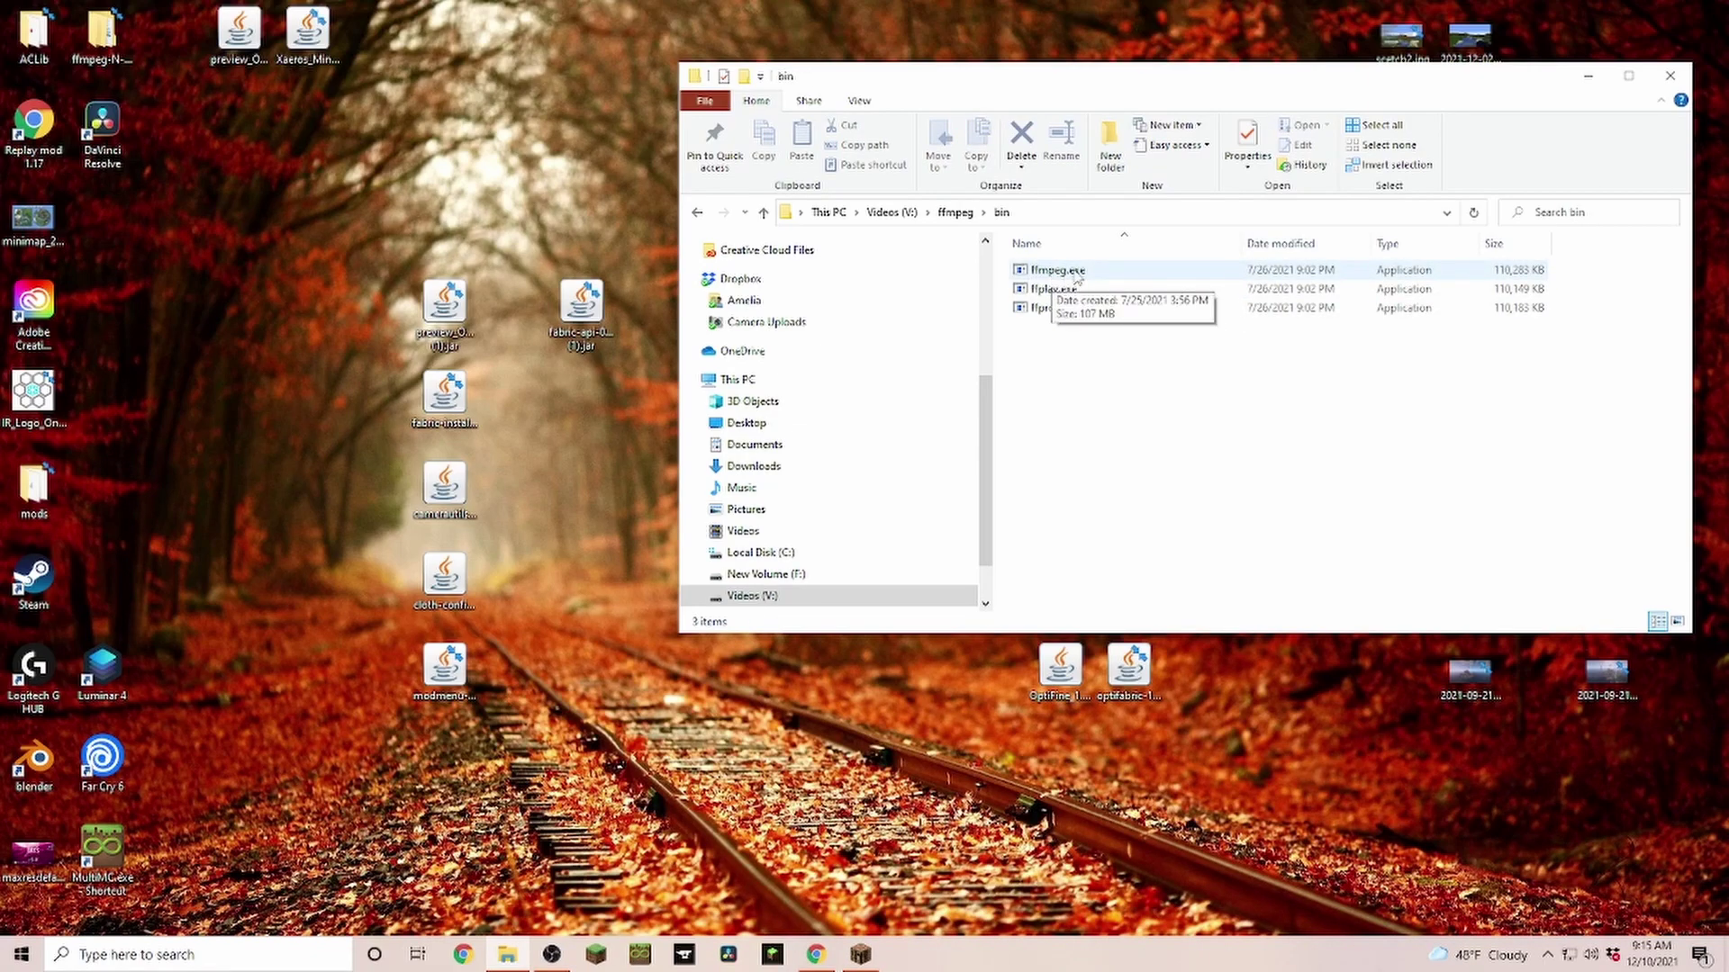
pyautogui.click(1059, 272)
pyautogui.click(1077, 211)
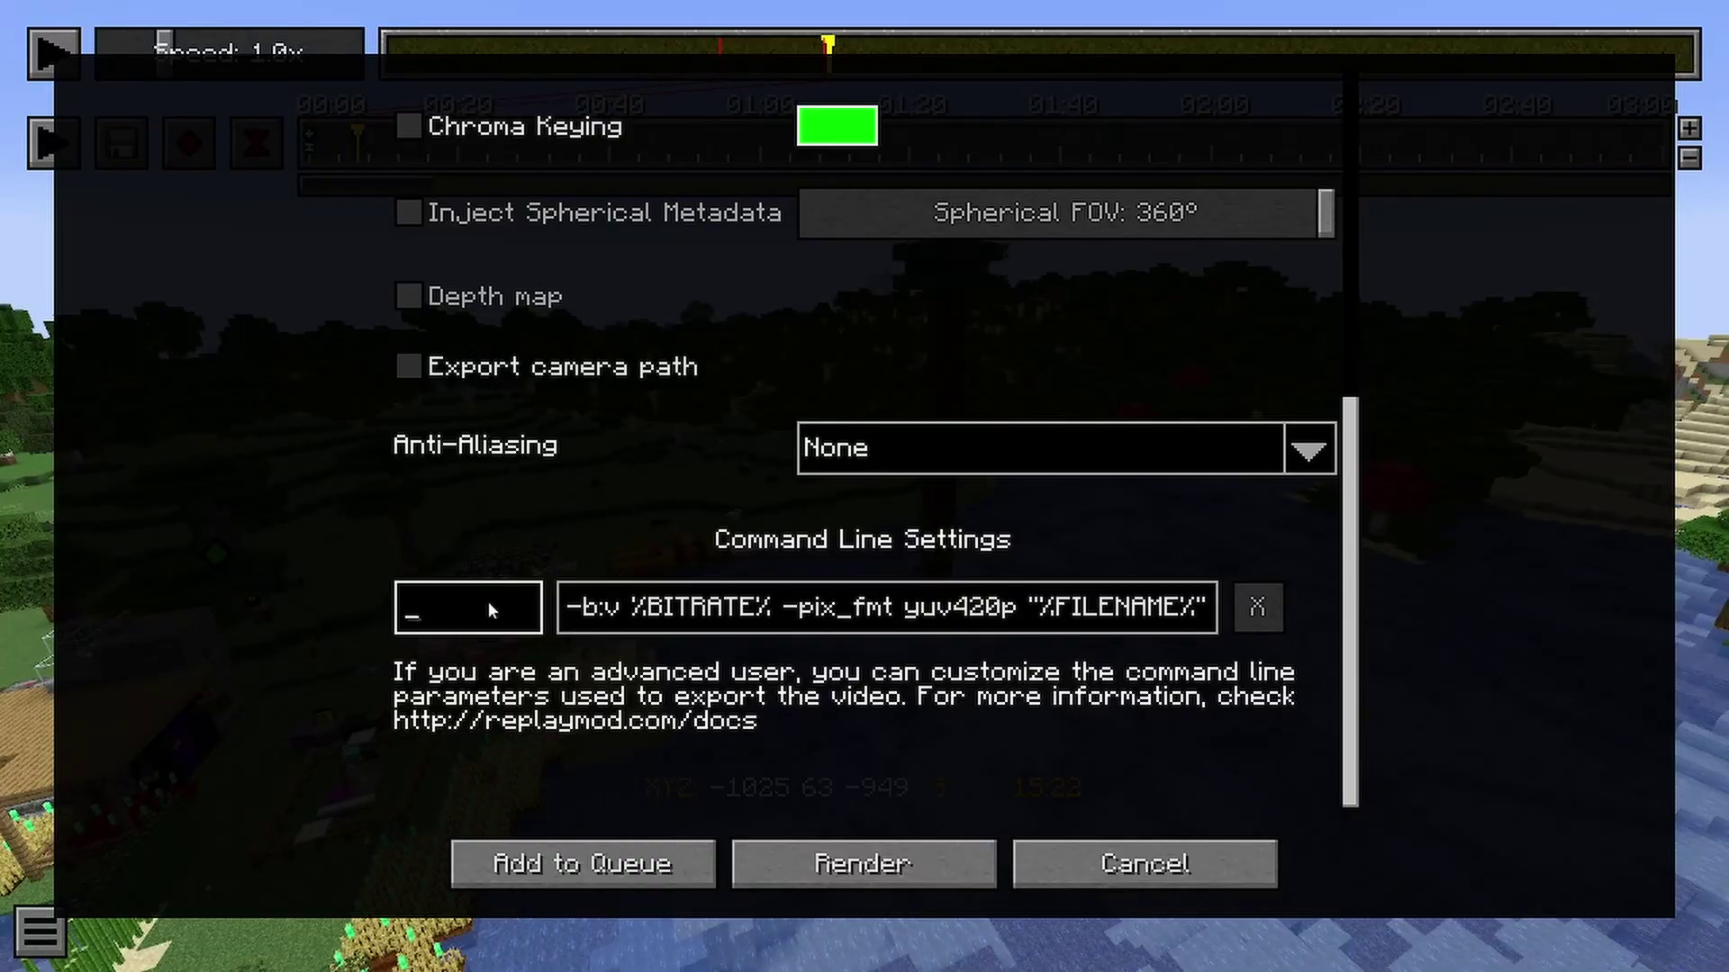
# - Back in Minecraft's render settings, set the FFmpeg command path to V:\ffmpeg\bin\ffmpeg.exe
pyautogui.hotkey('ctrl', 'v')
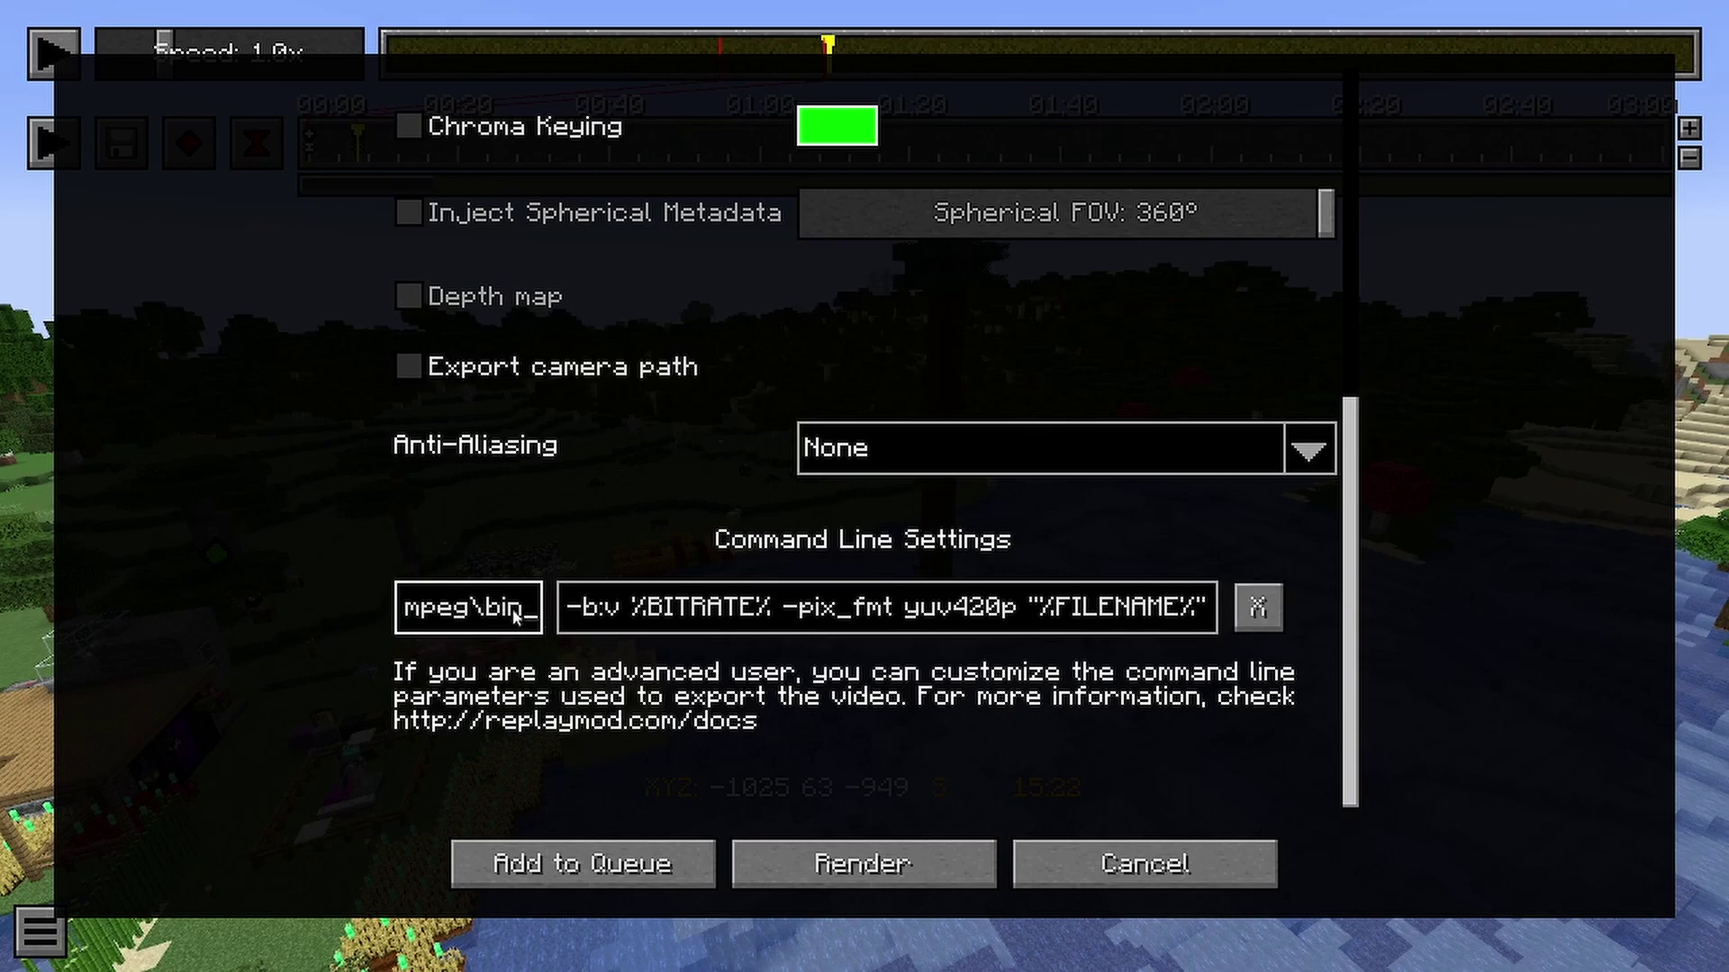
pyautogui.write('\\')
pyautogui.write('ffmpeg')
pyautogui.write('.exe')
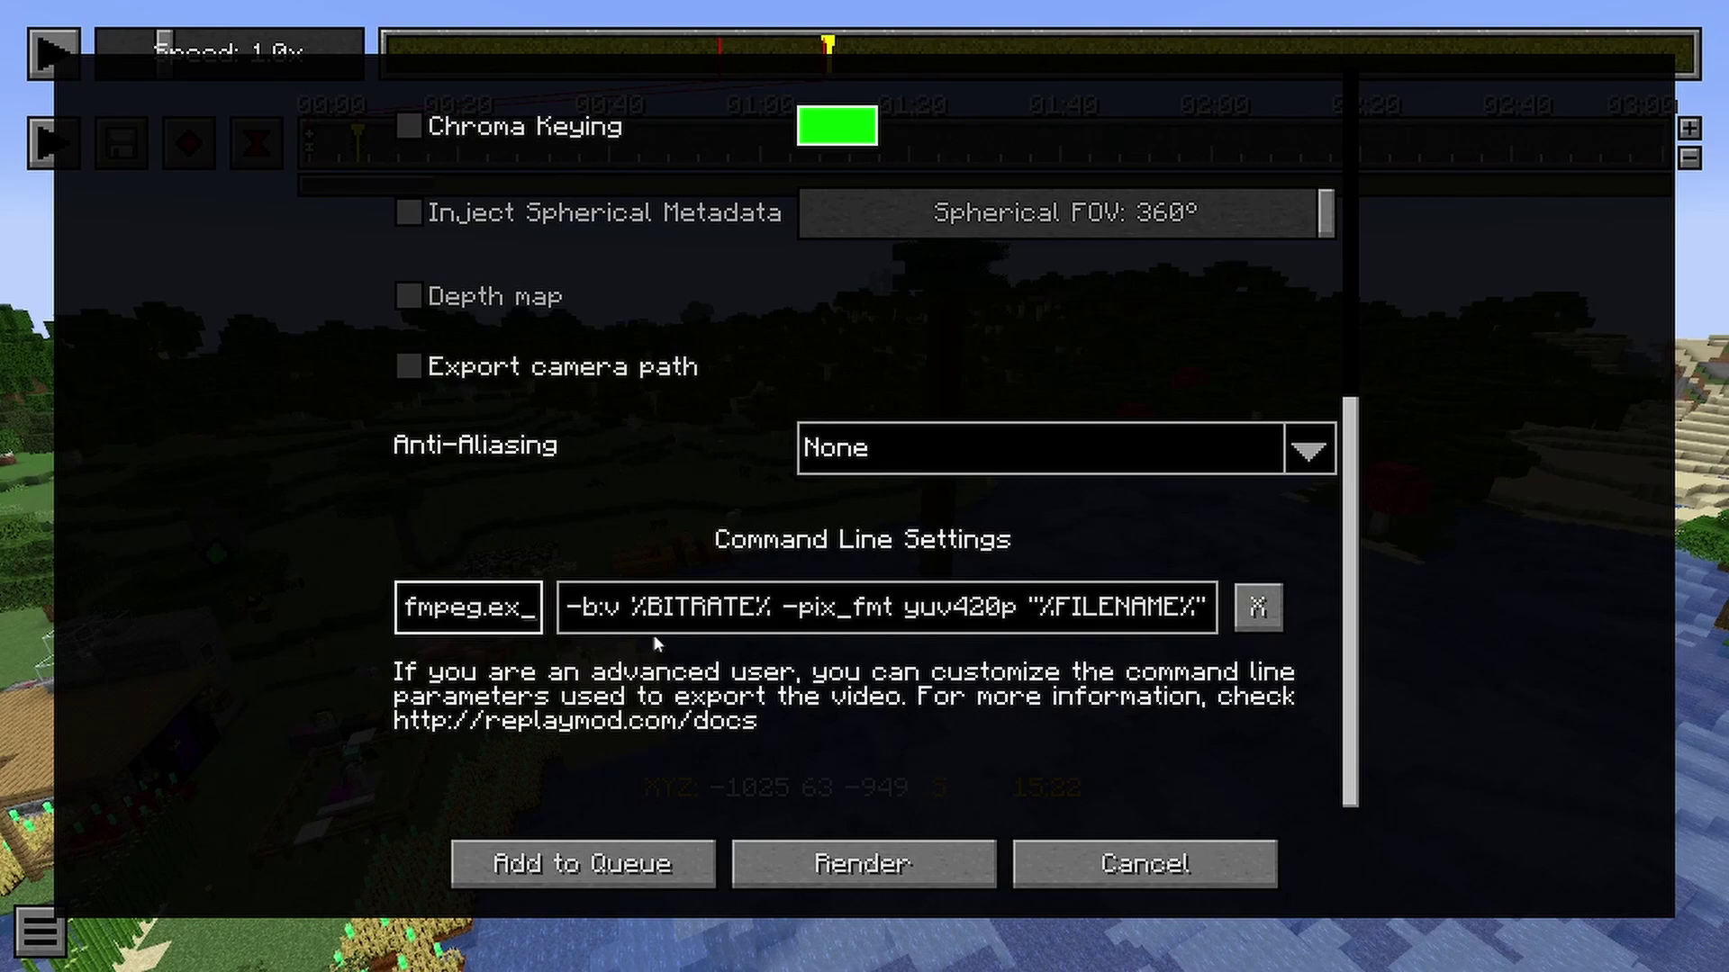